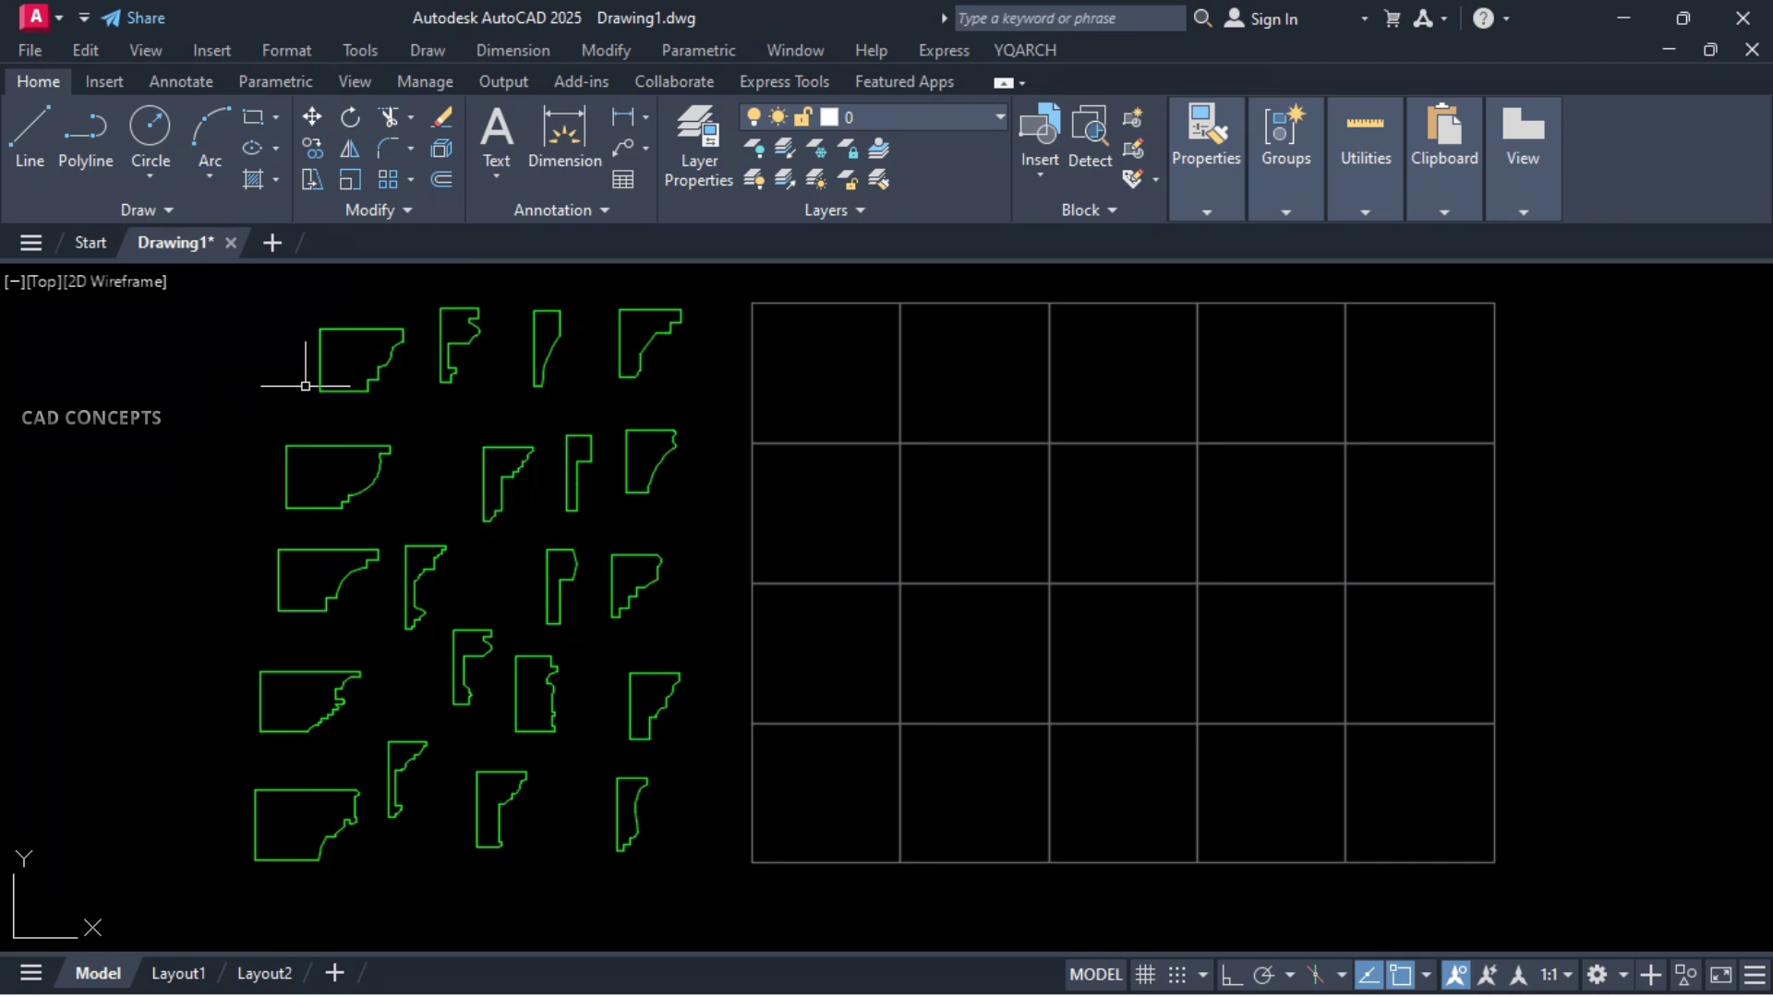
Start the DQ alignment command with the 'to Center' option
click(263, 302)
click(417, 413)
click(562, 481)
key(Return)
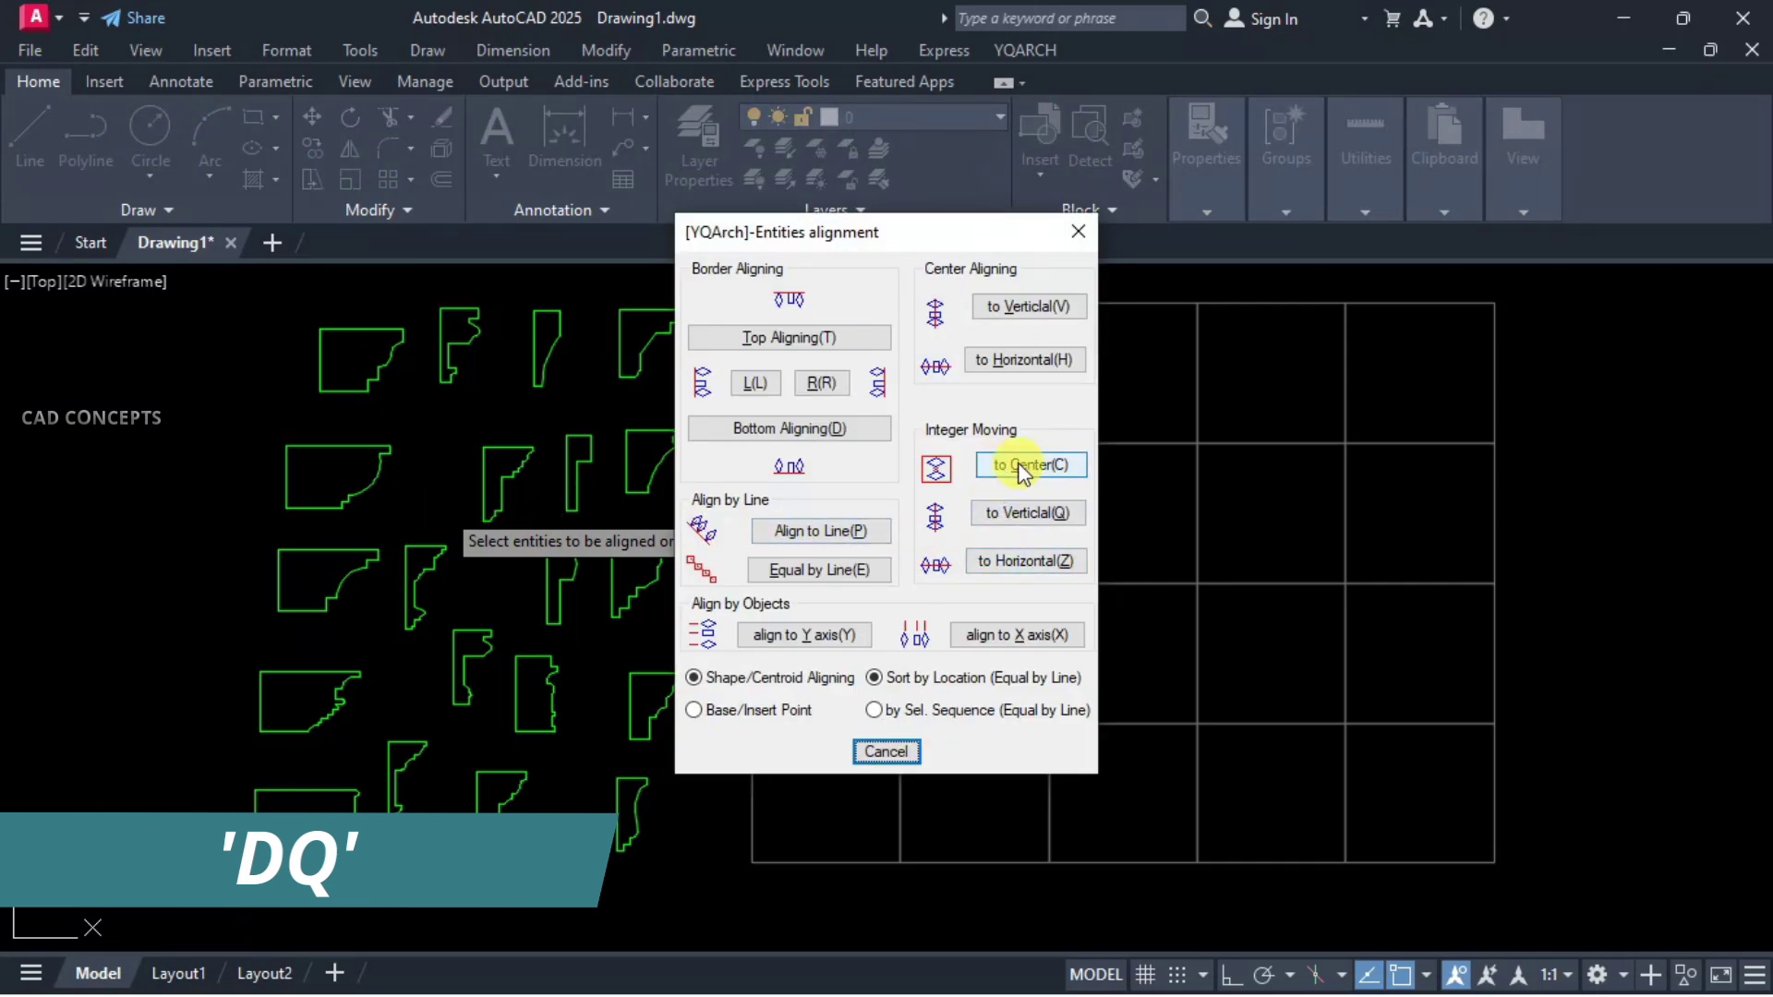
click(1024, 465)
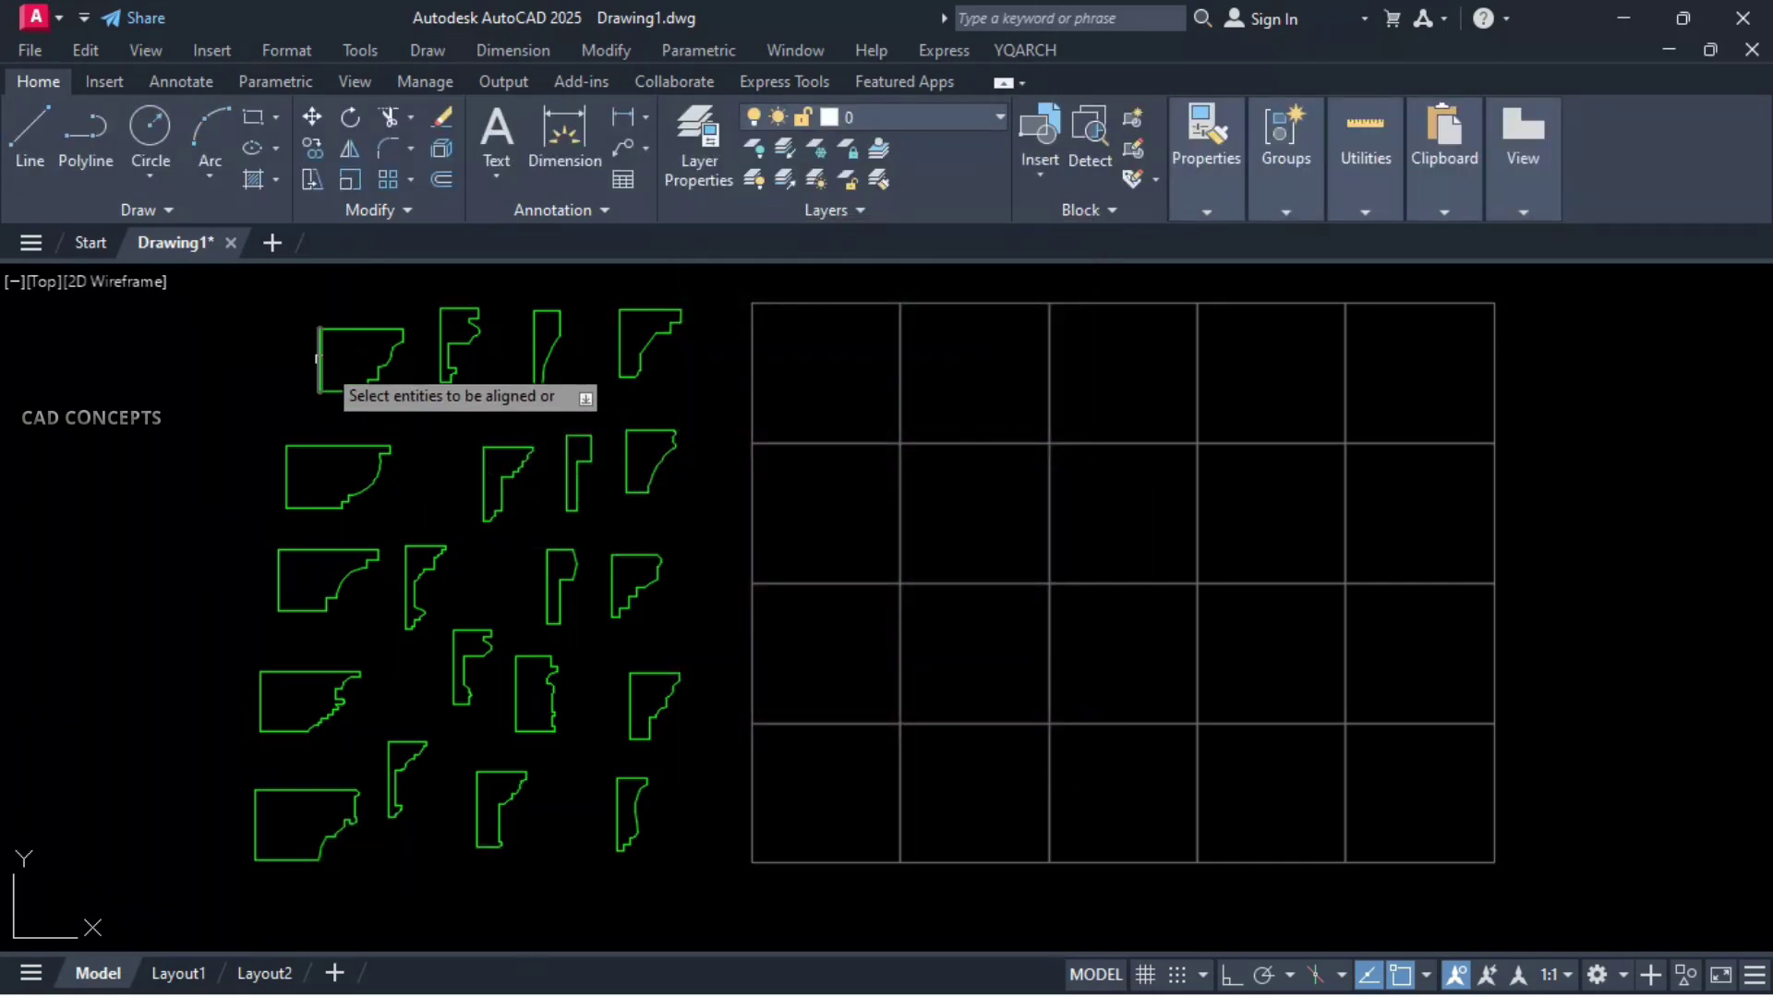
Centre the first two profiles in the first two top-row cells
click(297, 328)
click(424, 413)
key(Return)
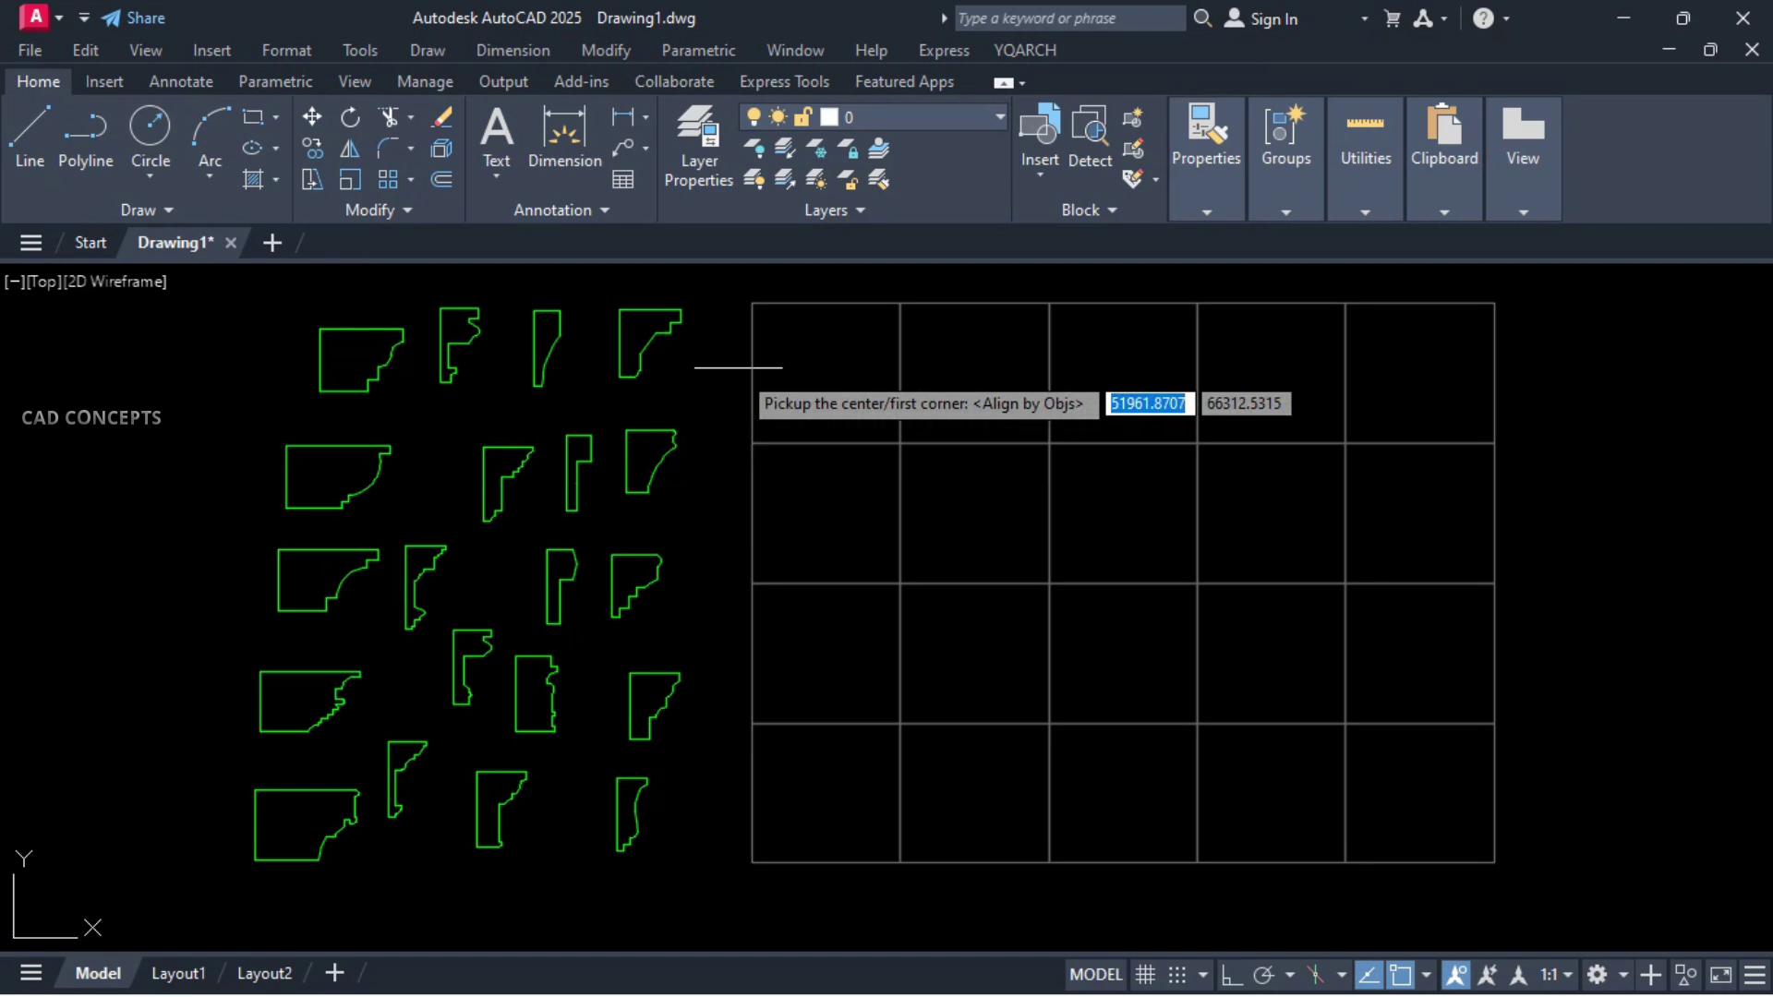
click(752, 303)
click(901, 443)
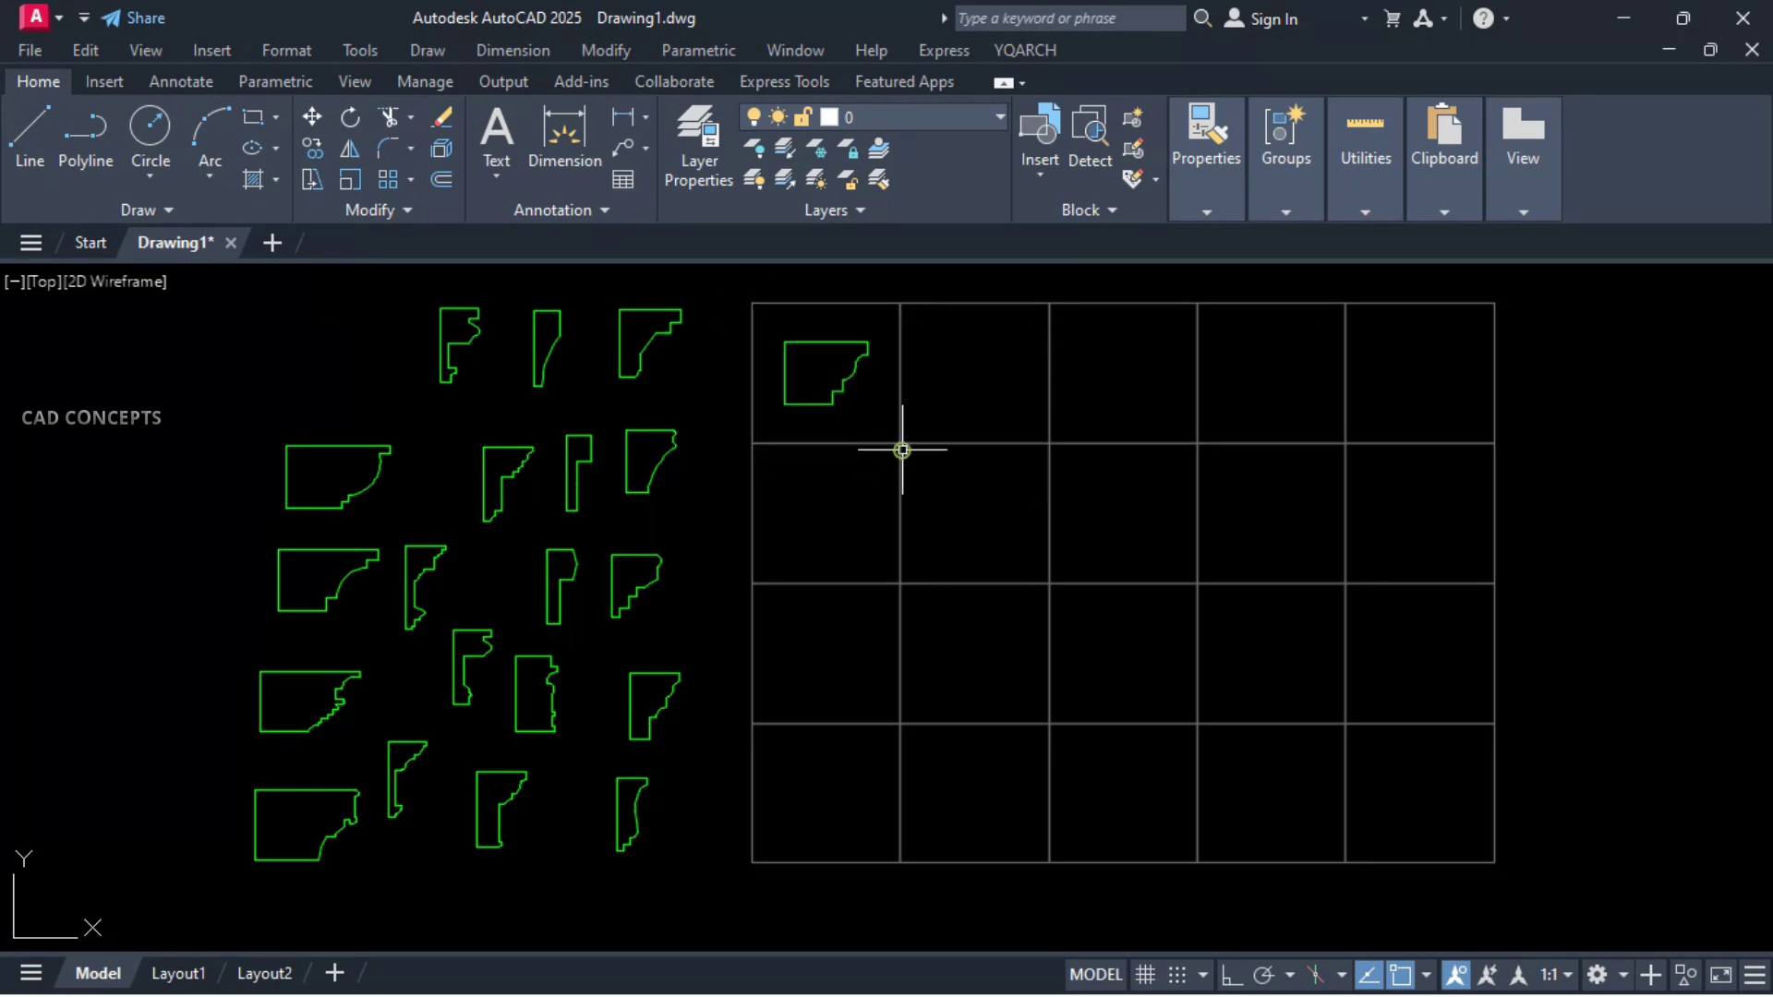
click(402, 284)
click(489, 395)
key(Return)
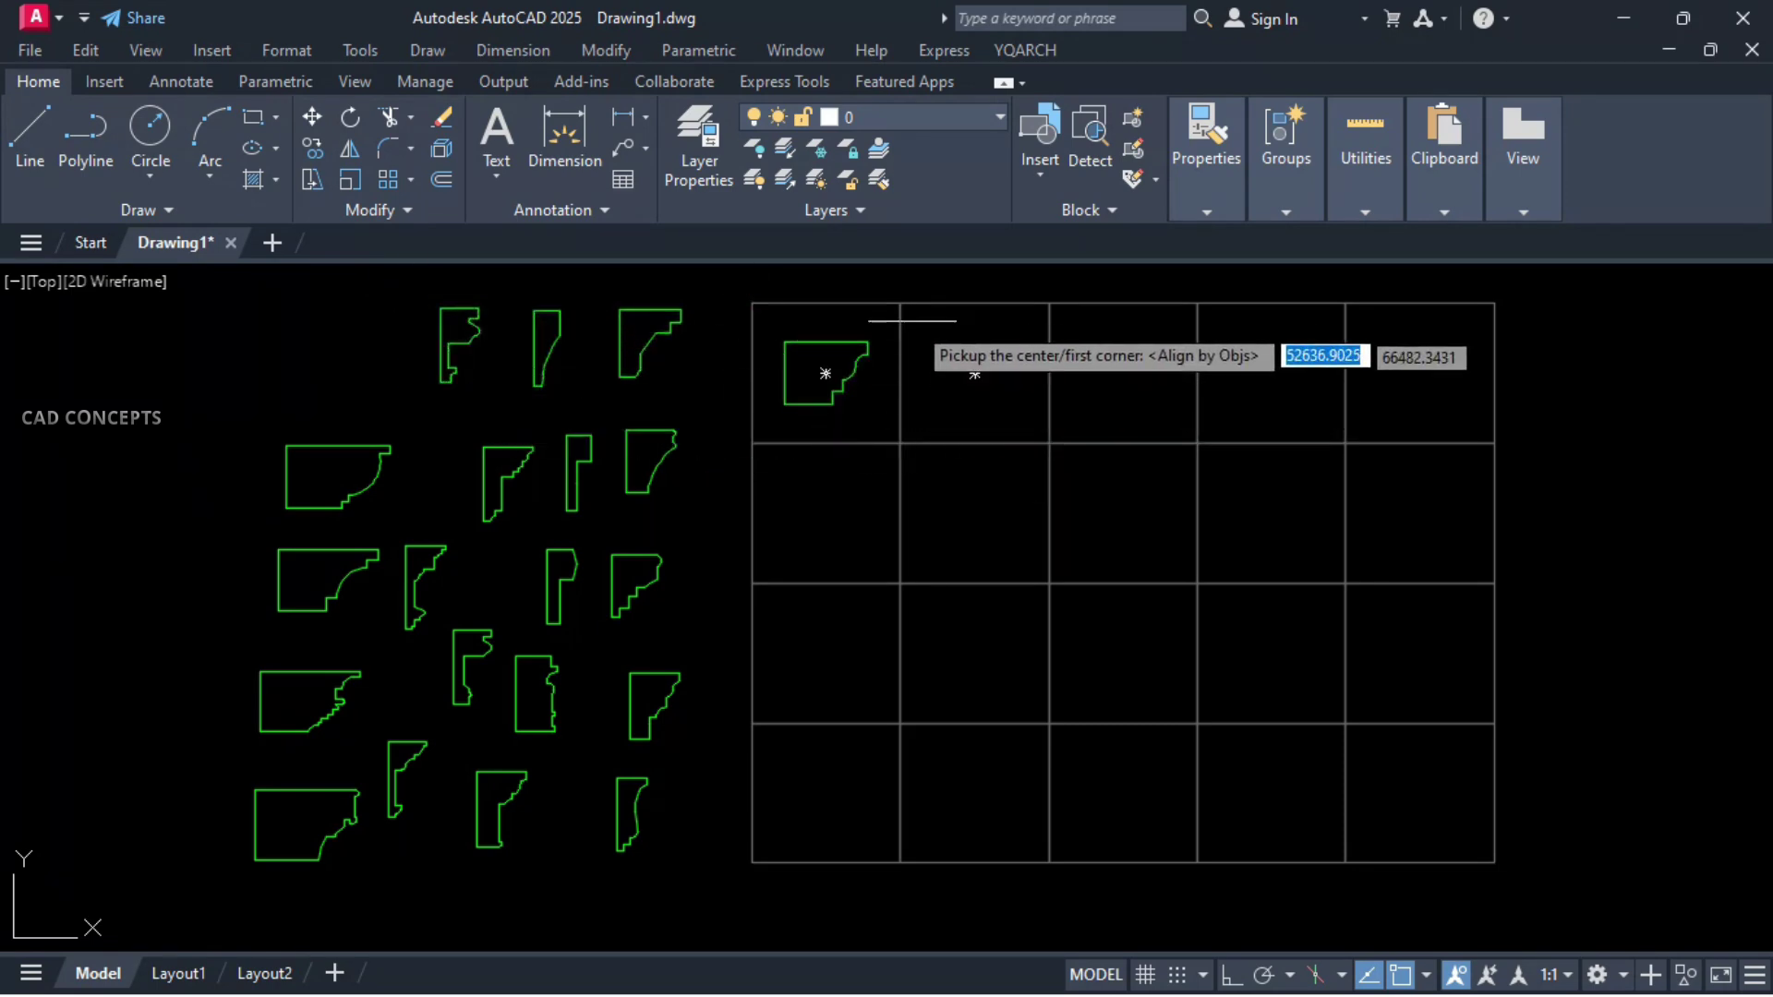
click(901, 302)
click(1049, 443)
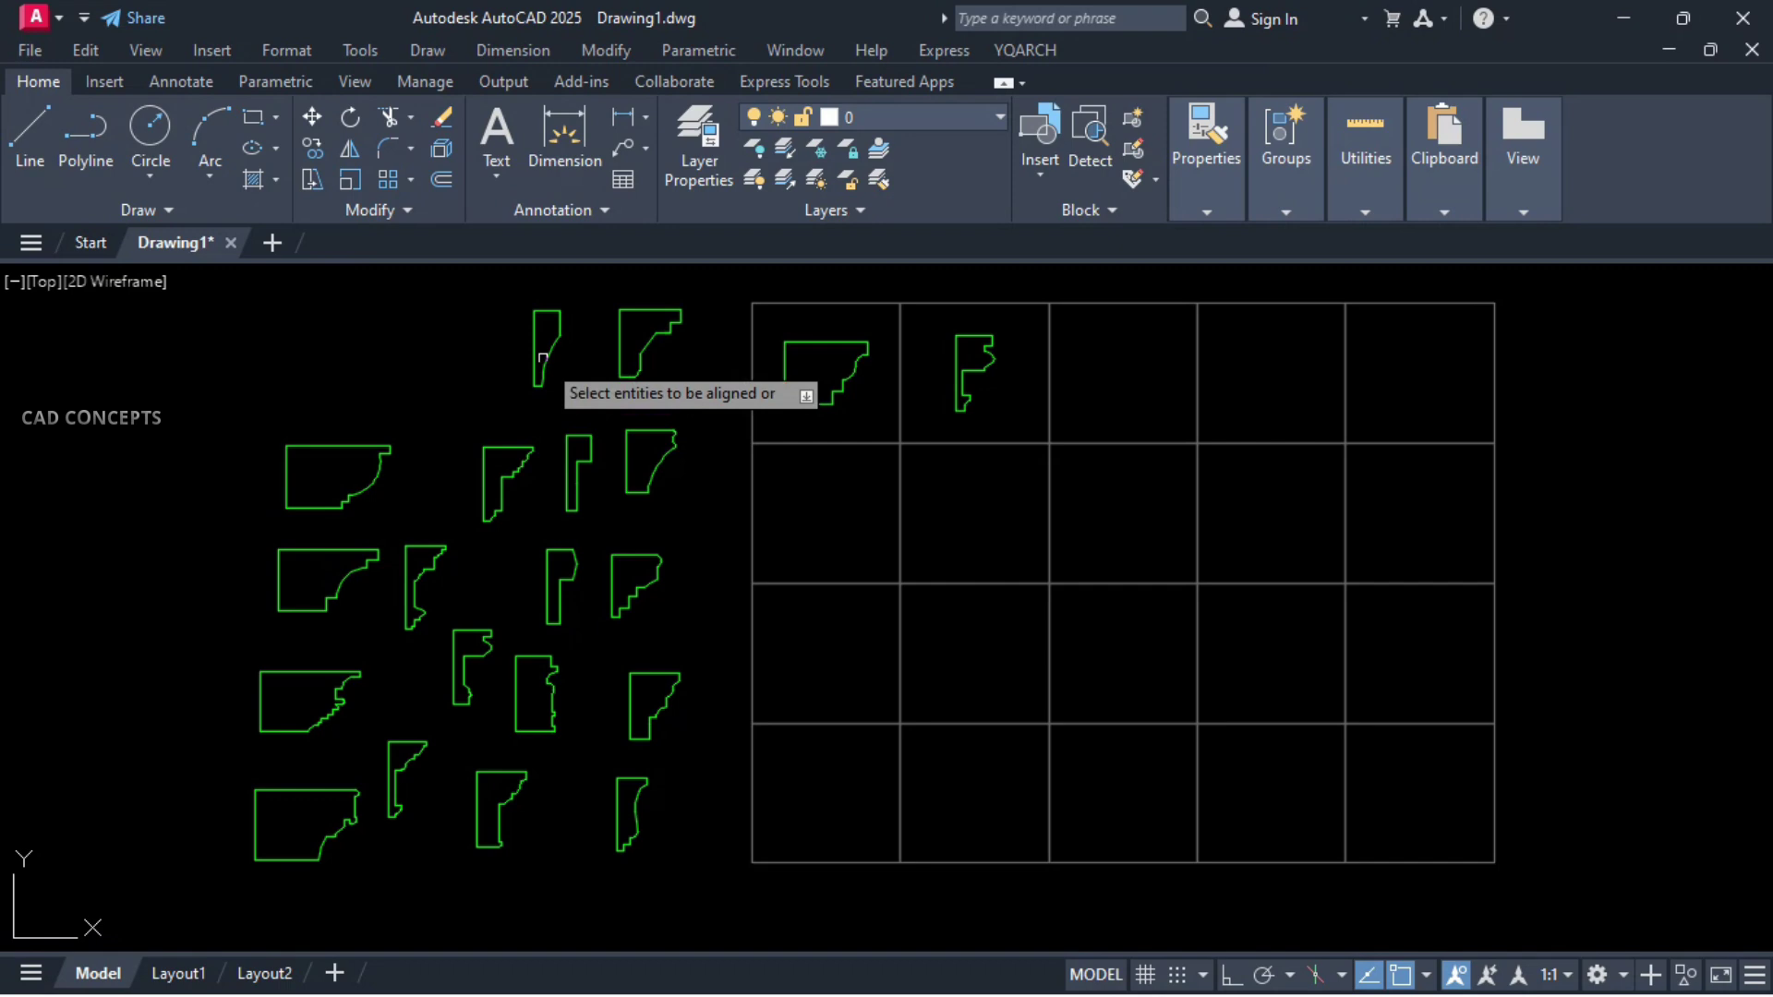
Centre the next two profiles in the third and fourth top-row cells
click(504, 300)
click(565, 408)
key(Return)
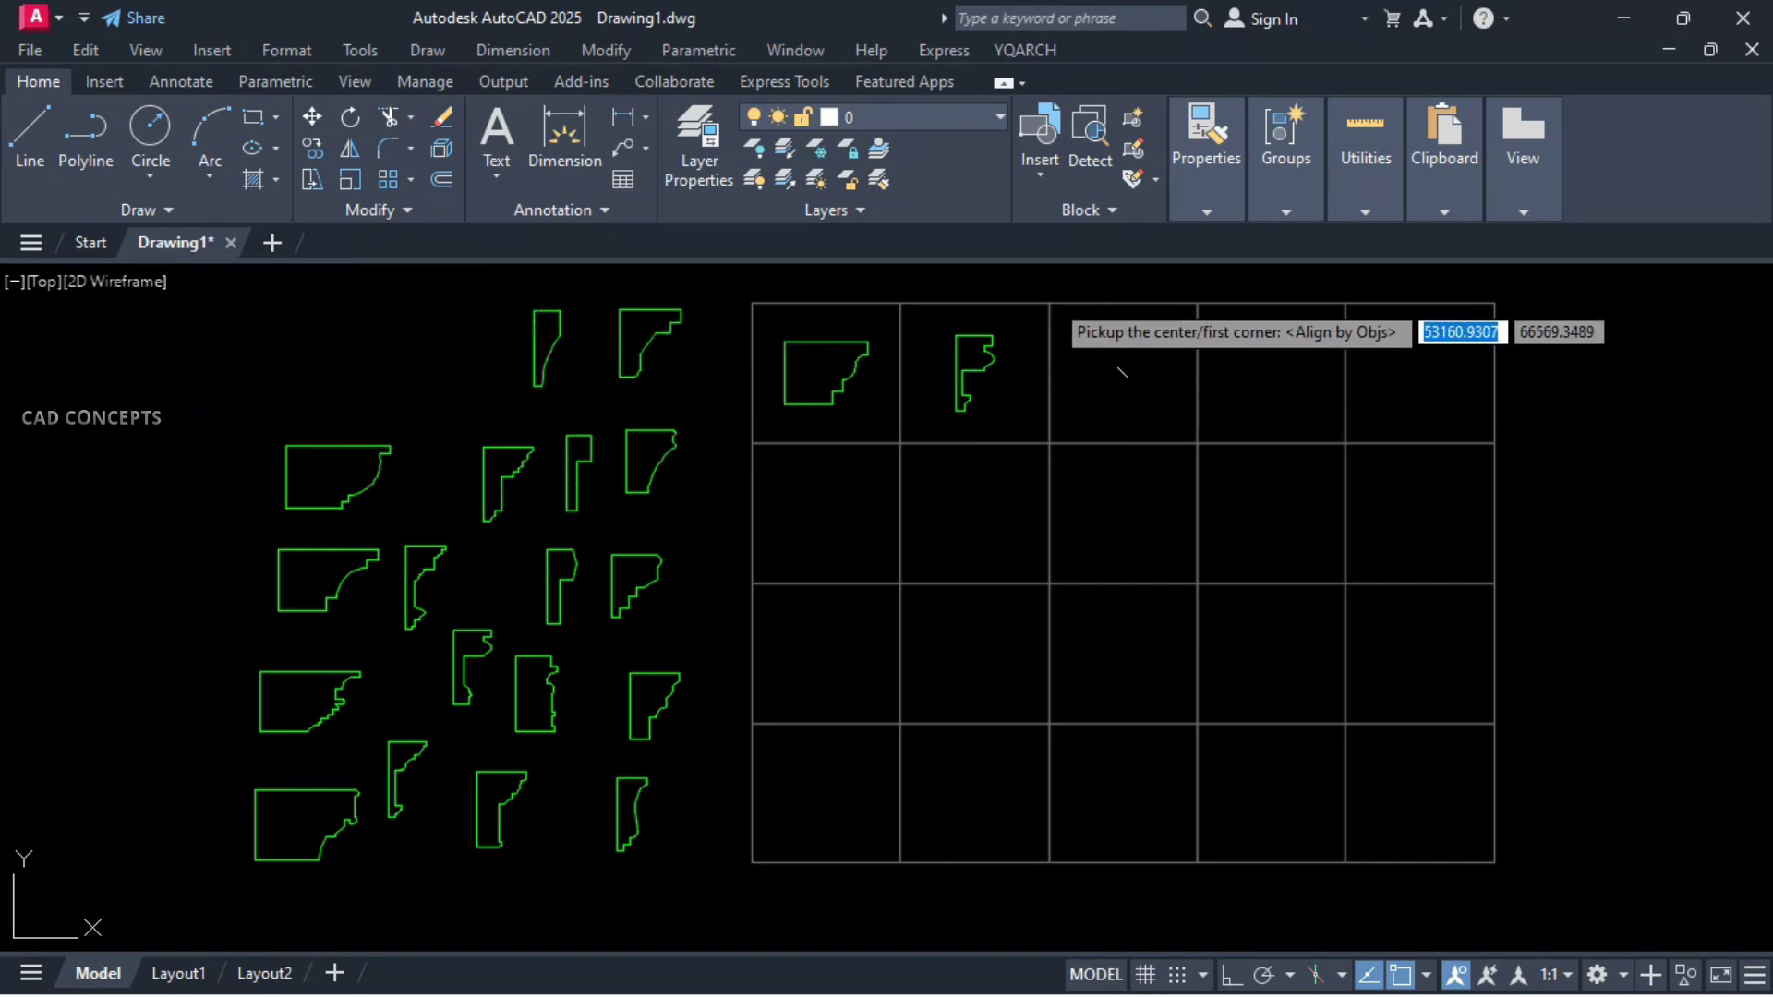
click(1049, 302)
click(1198, 443)
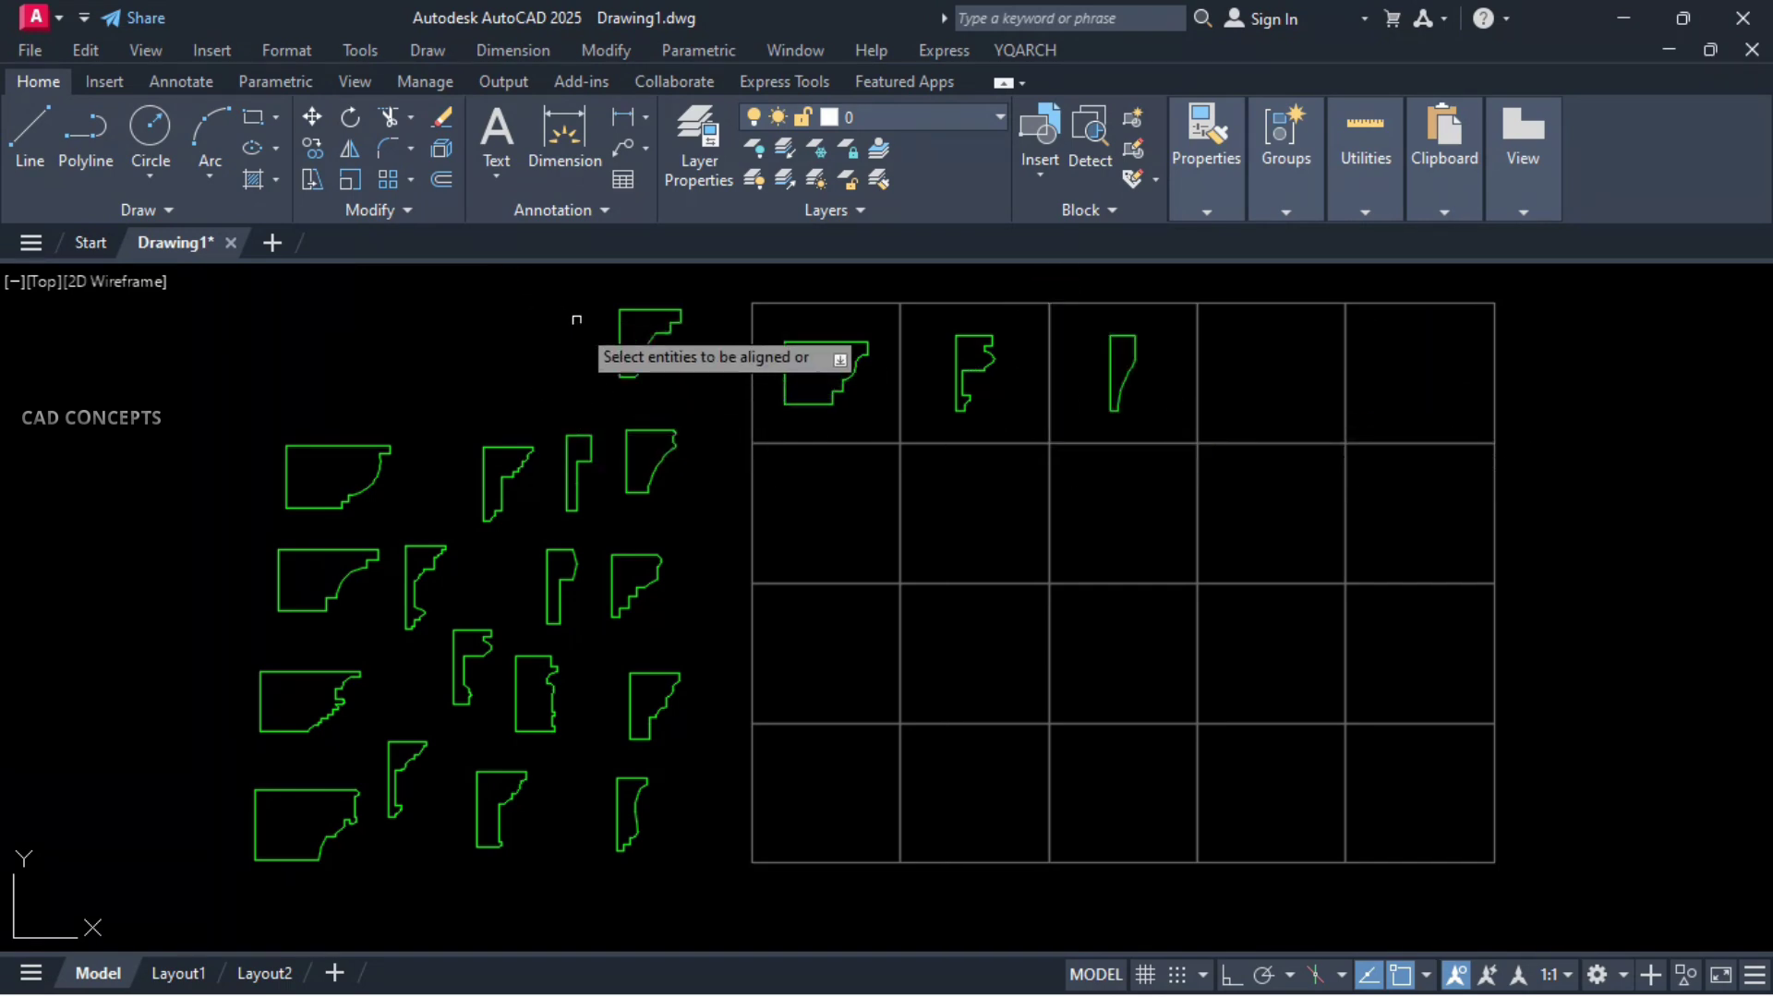
click(576, 292)
click(704, 373)
key(Return)
click(1197, 303)
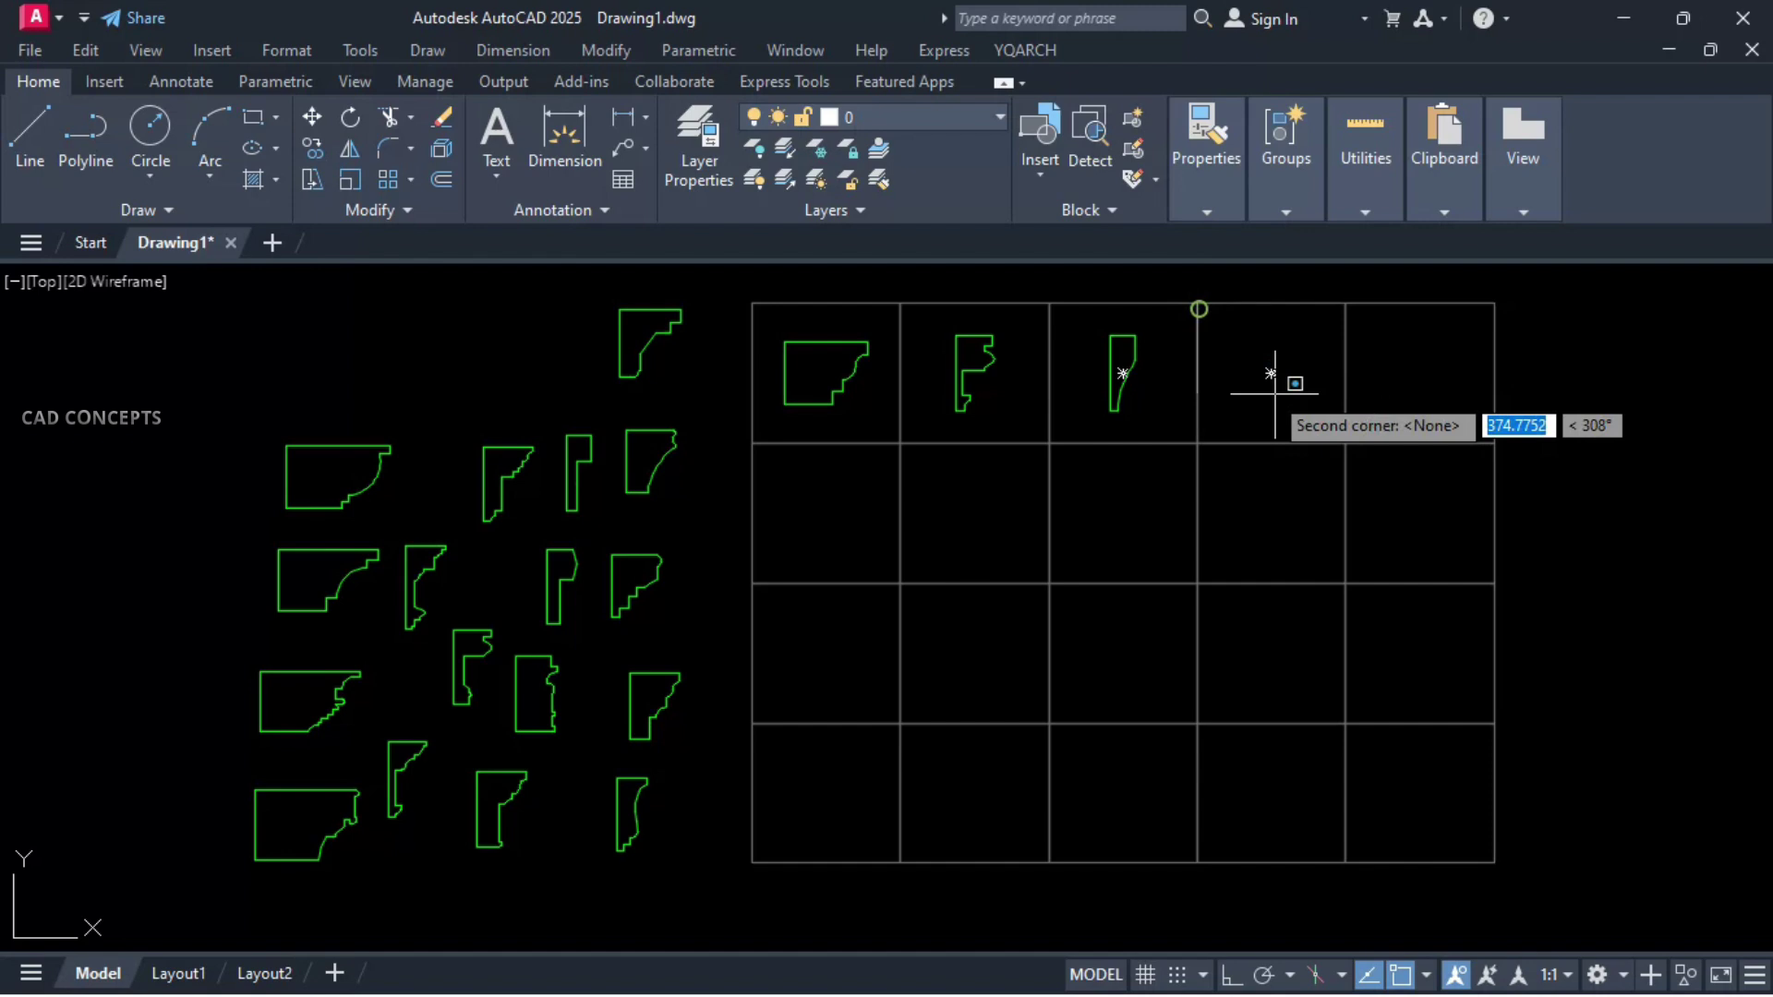
click(1345, 444)
Centre profiles in the fifth top-row cell and the second row's first cell
key(Return)
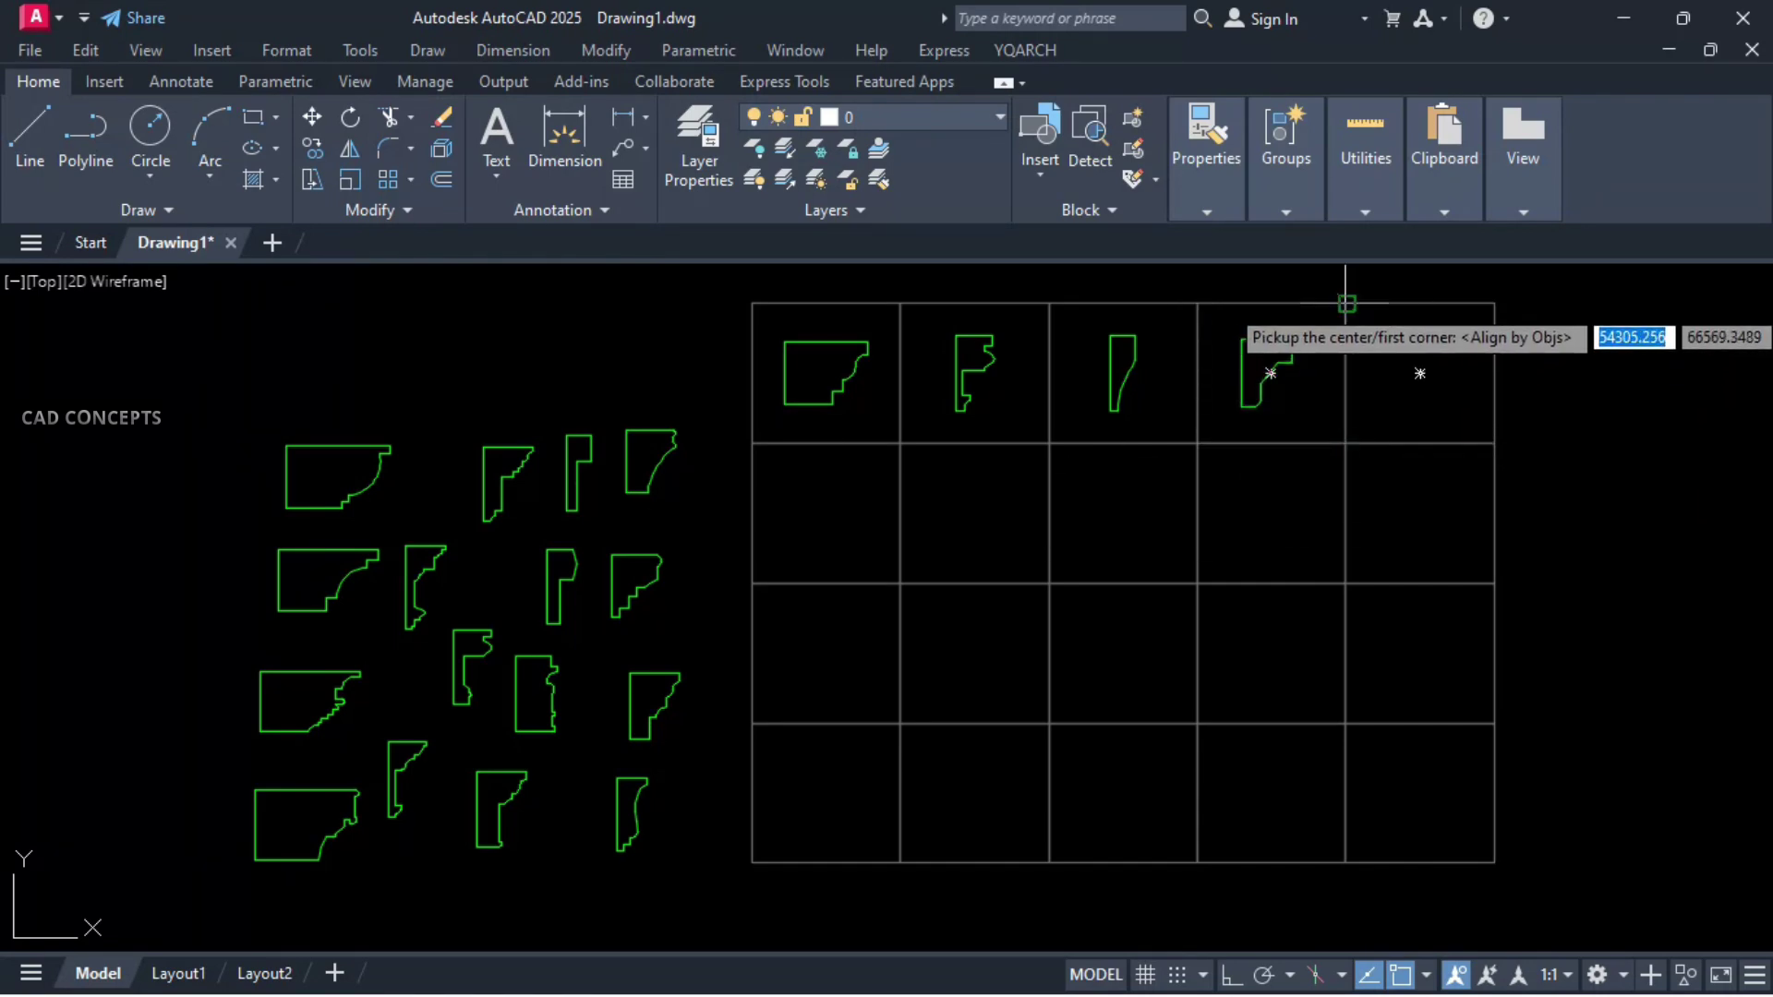
click(1348, 304)
click(1493, 445)
key(Return)
click(440, 420)
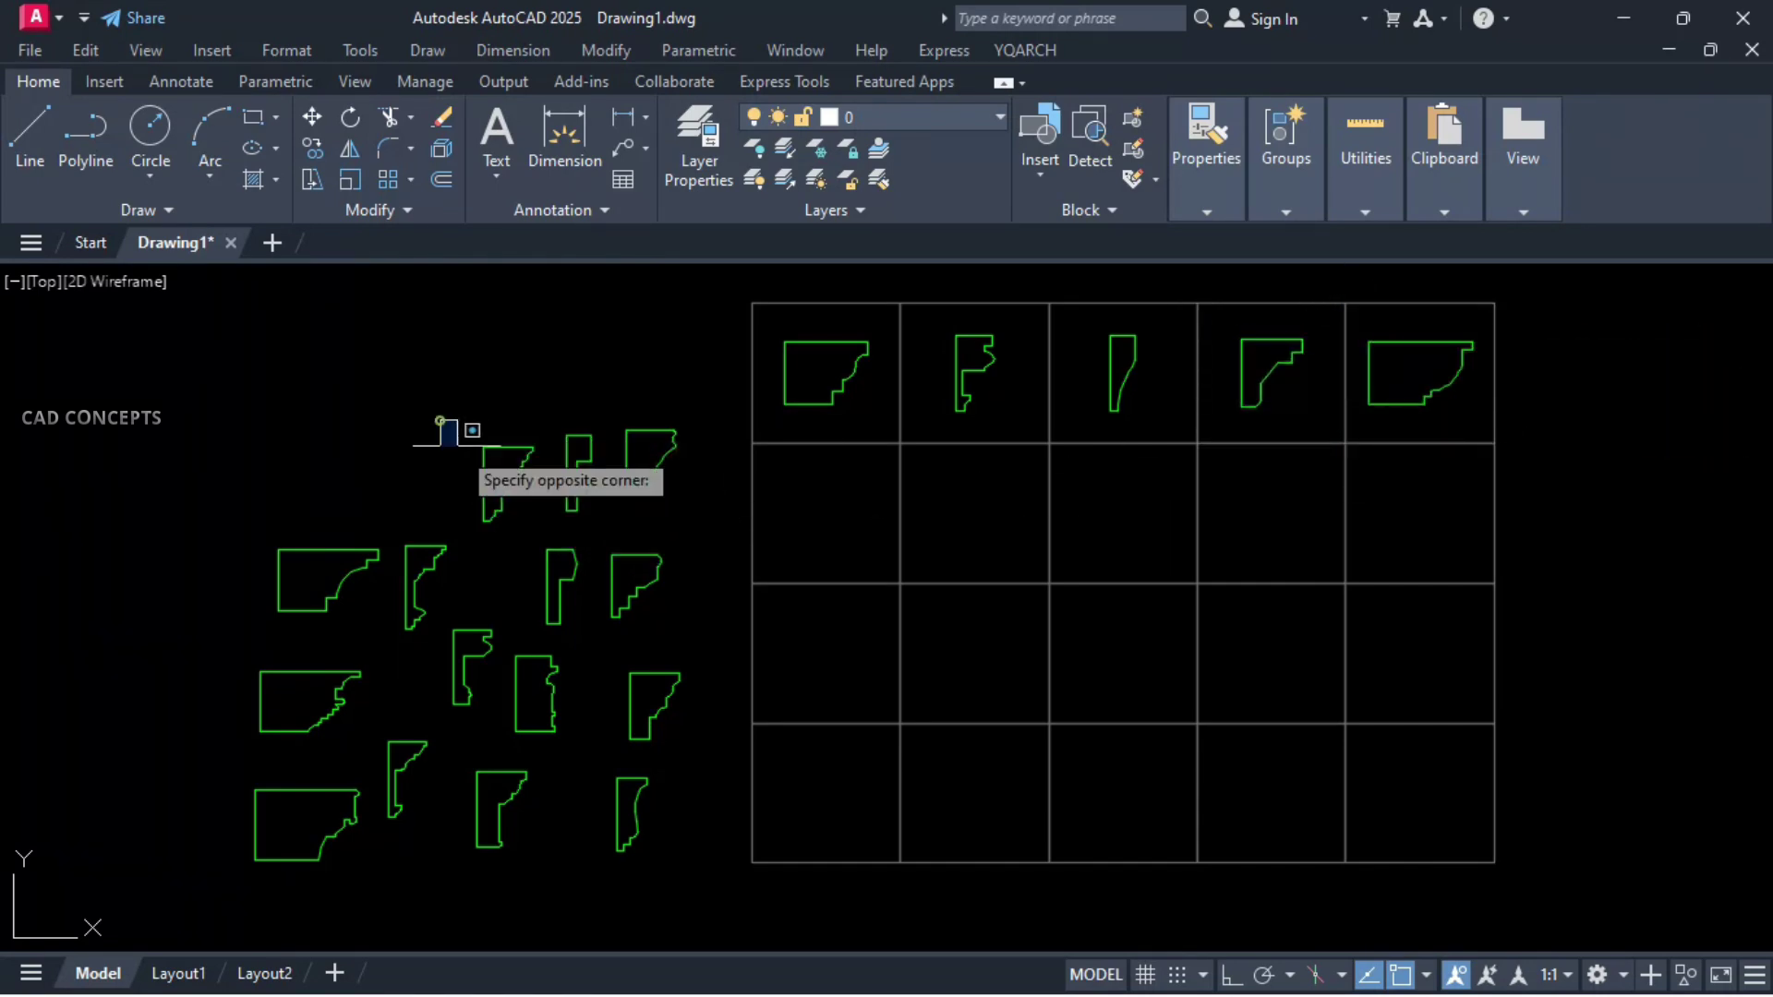
click(537, 517)
key(Return)
click(753, 443)
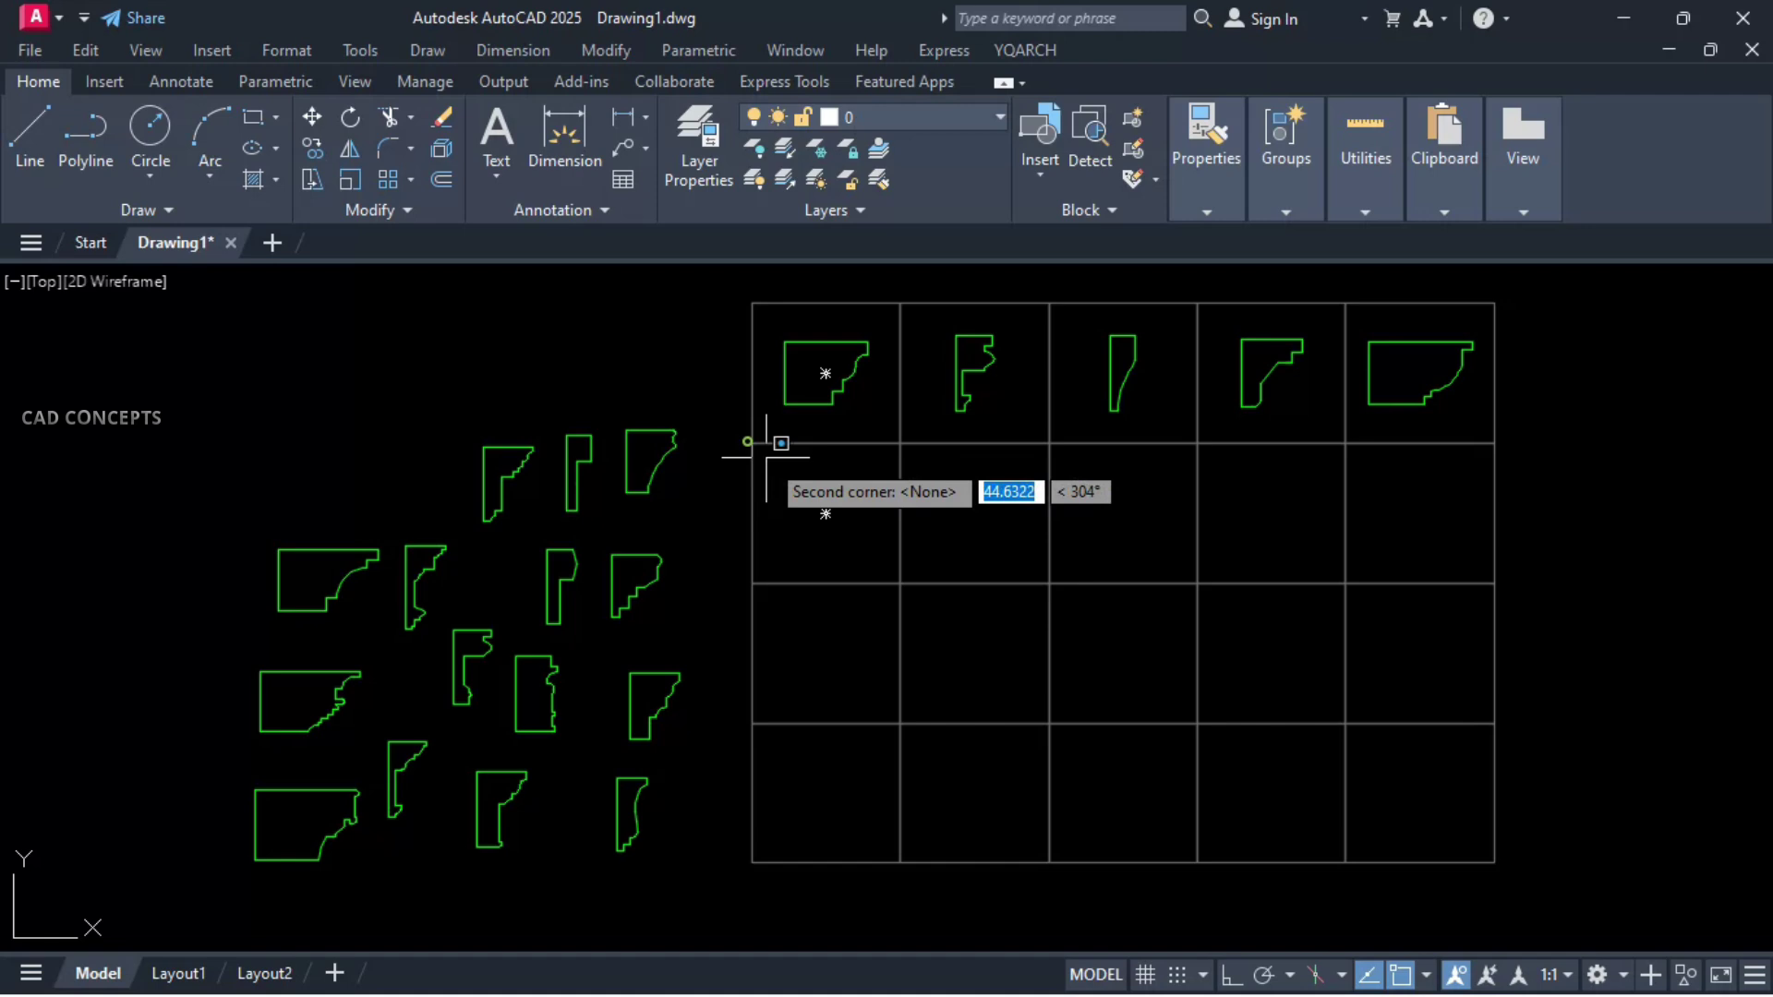
click(900, 583)
key(Return)
Centre profiles in the second and third cells of the second row
click(547, 402)
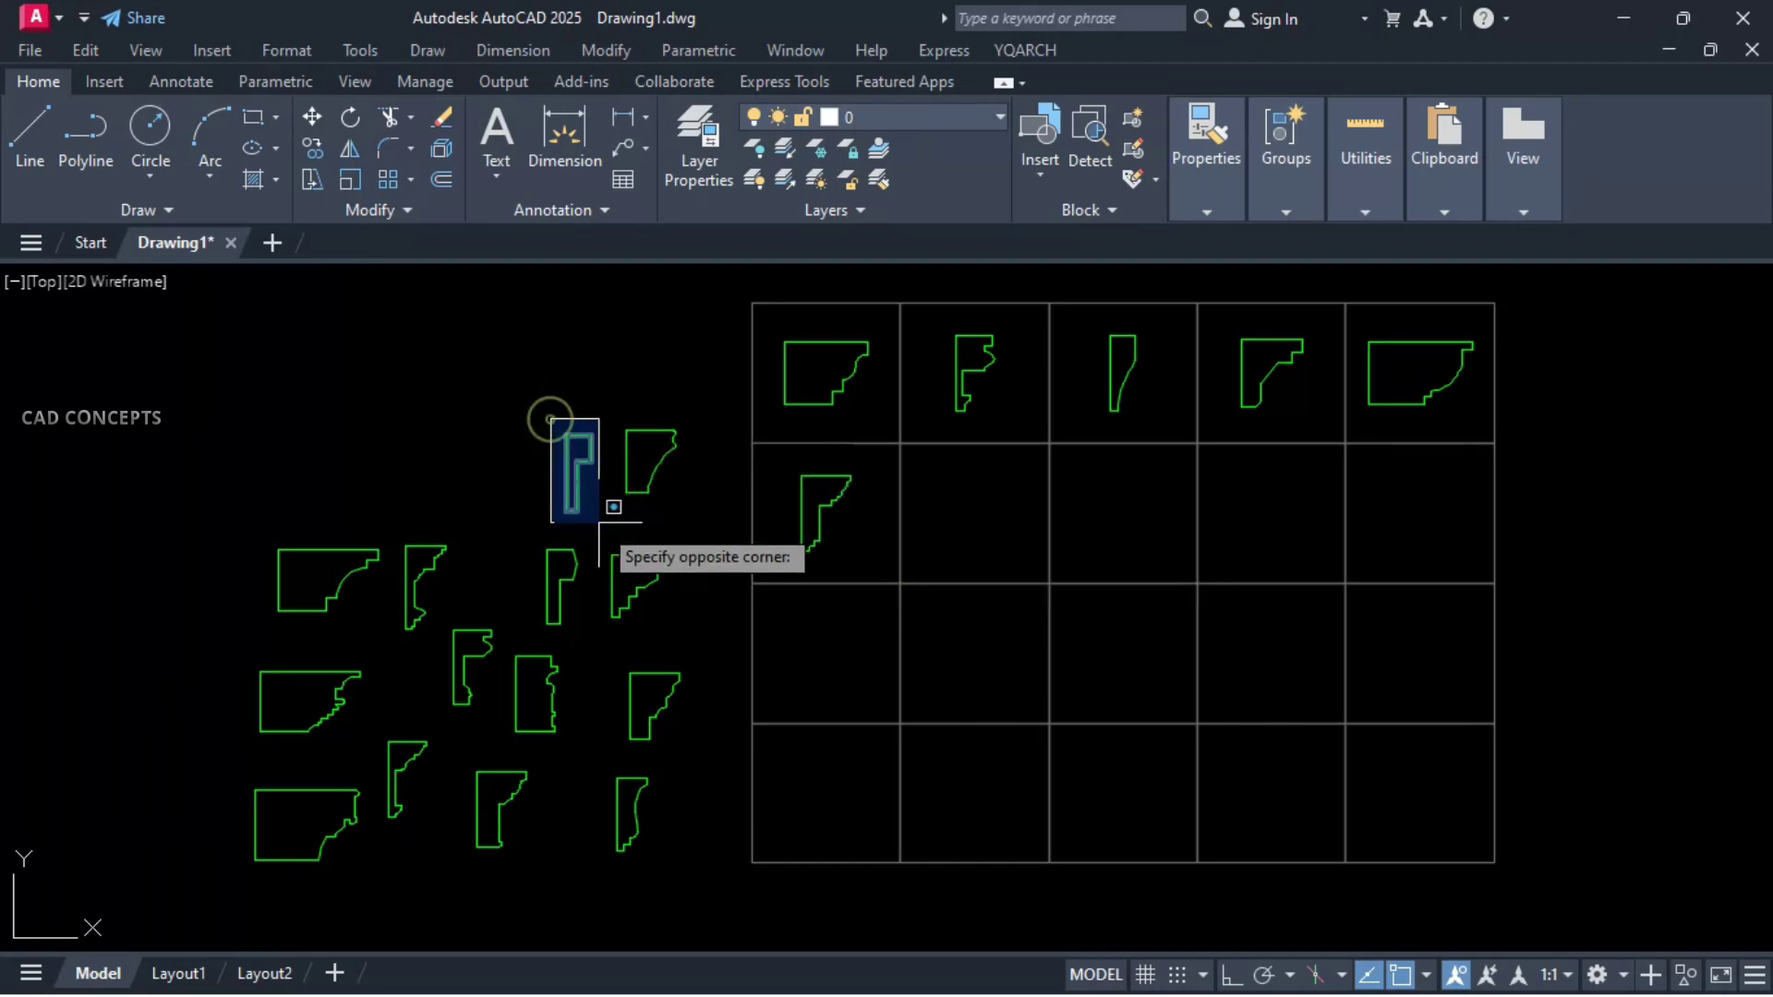
click(598, 523)
key(Return)
click(901, 443)
click(1049, 584)
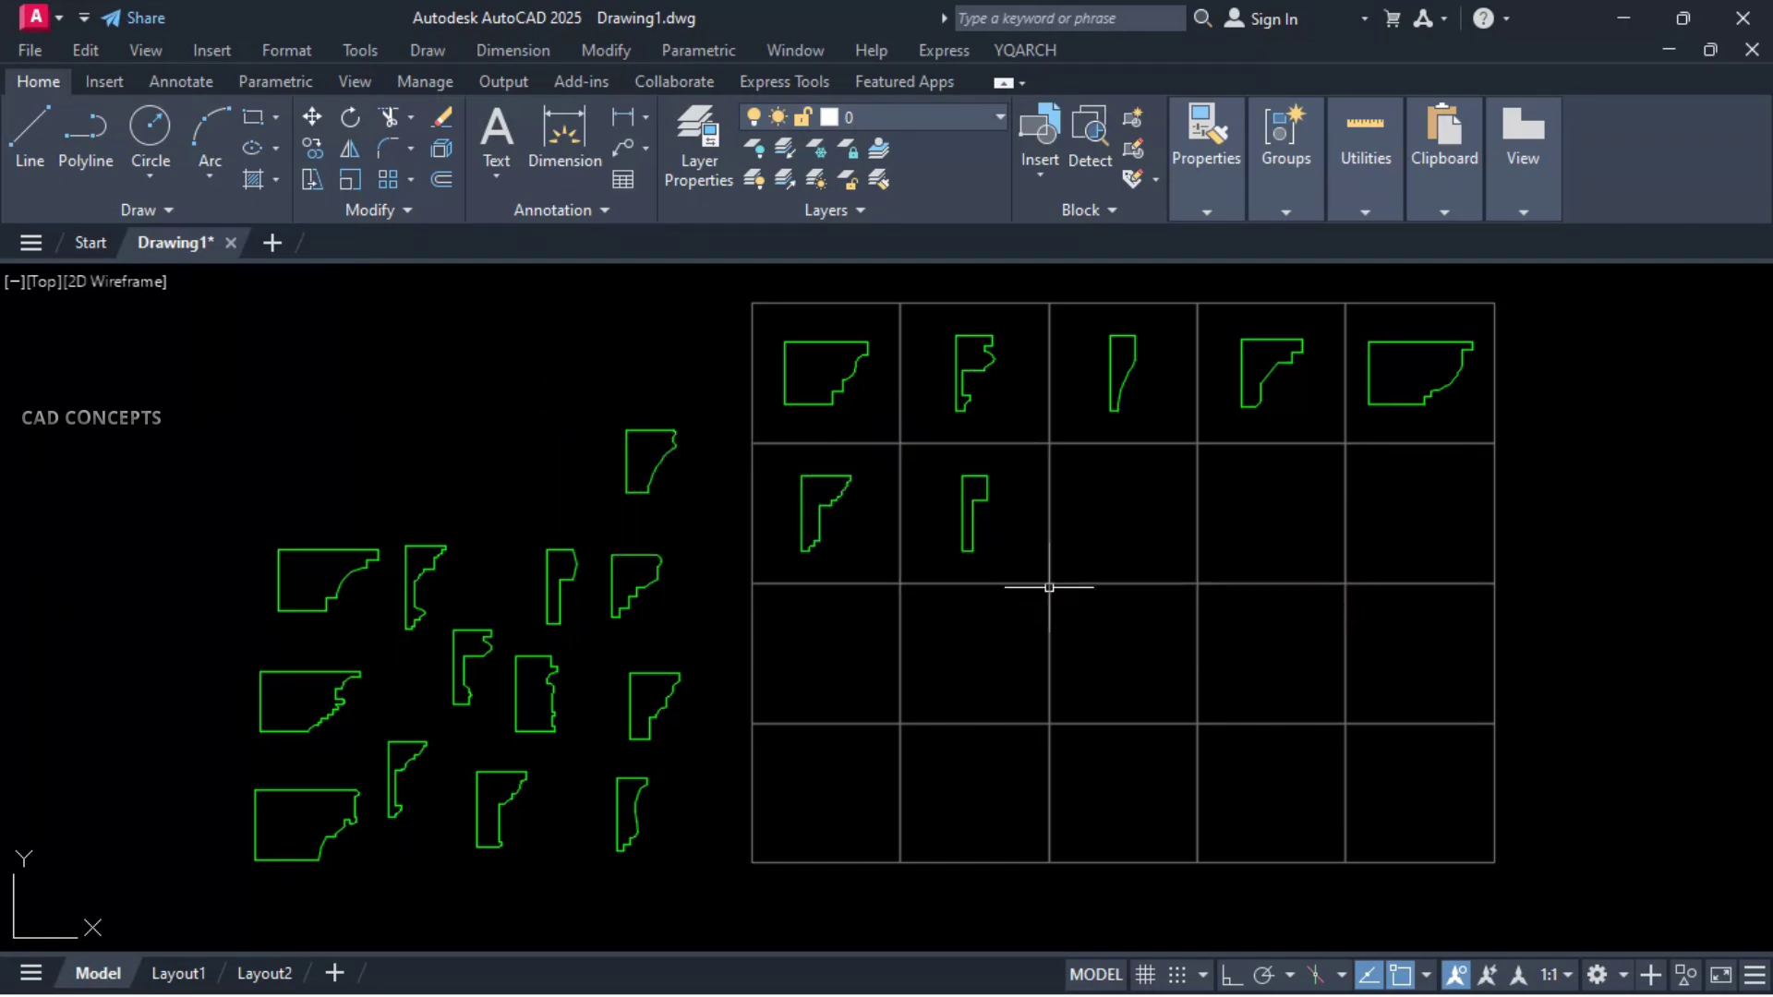
key(Return)
click(574, 407)
click(720, 507)
key(Return)
click(1048, 443)
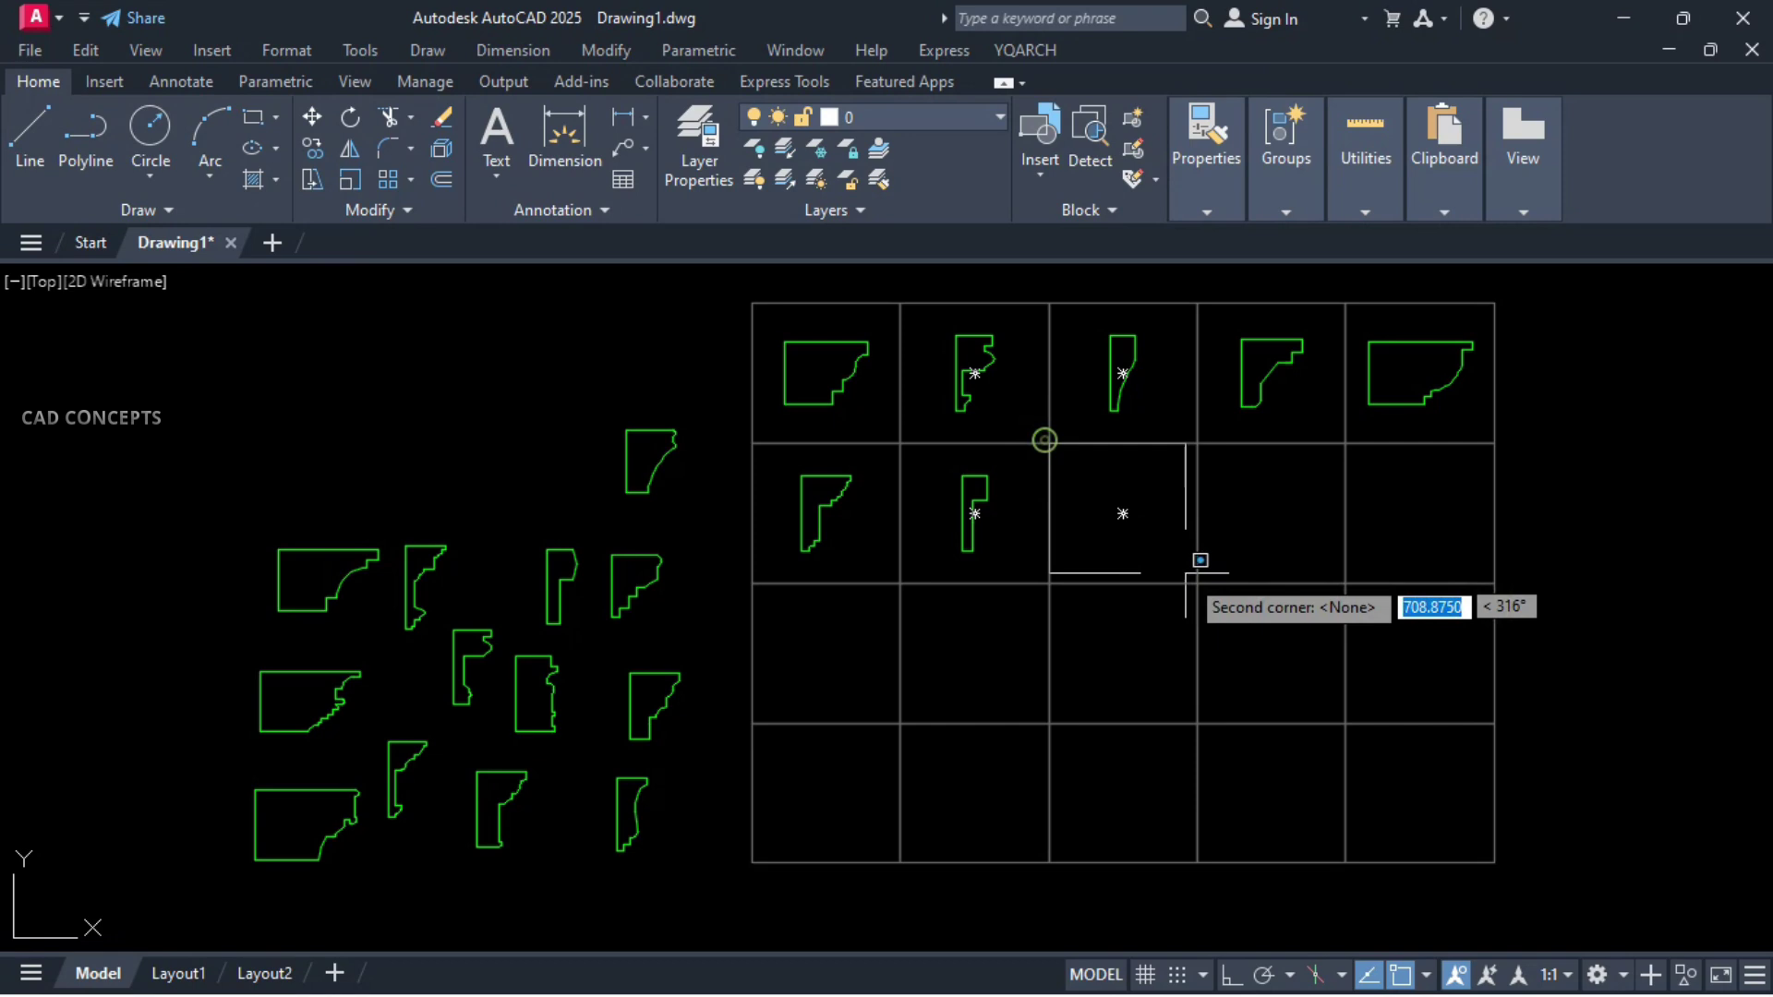
click(1198, 583)
Centre more profiles in the remaining second-row and third-row cells
click(1197, 443)
click(1345, 583)
click(455, 633)
key(Return)
click(614, 535)
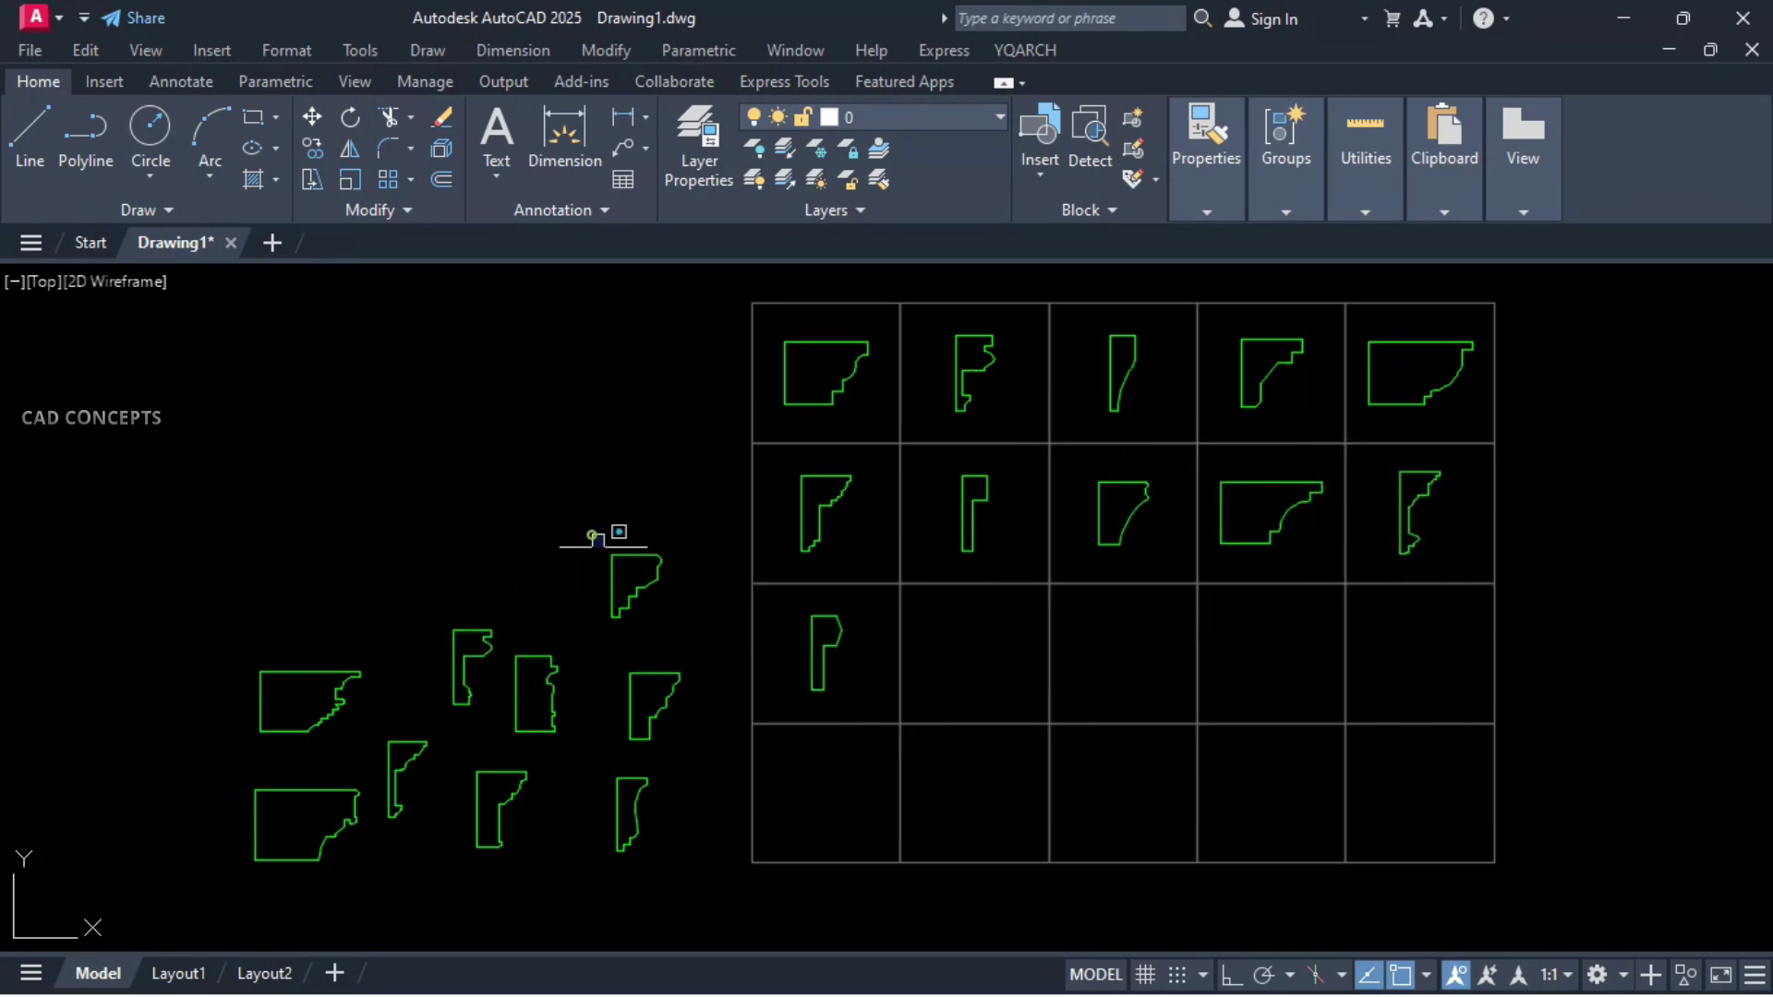
key(Return)
click(1049, 584)
click(1198, 723)
click(1197, 583)
click(1346, 723)
Centre the last profiles in the fourth-row cells and recentre the filled grid
click(1345, 583)
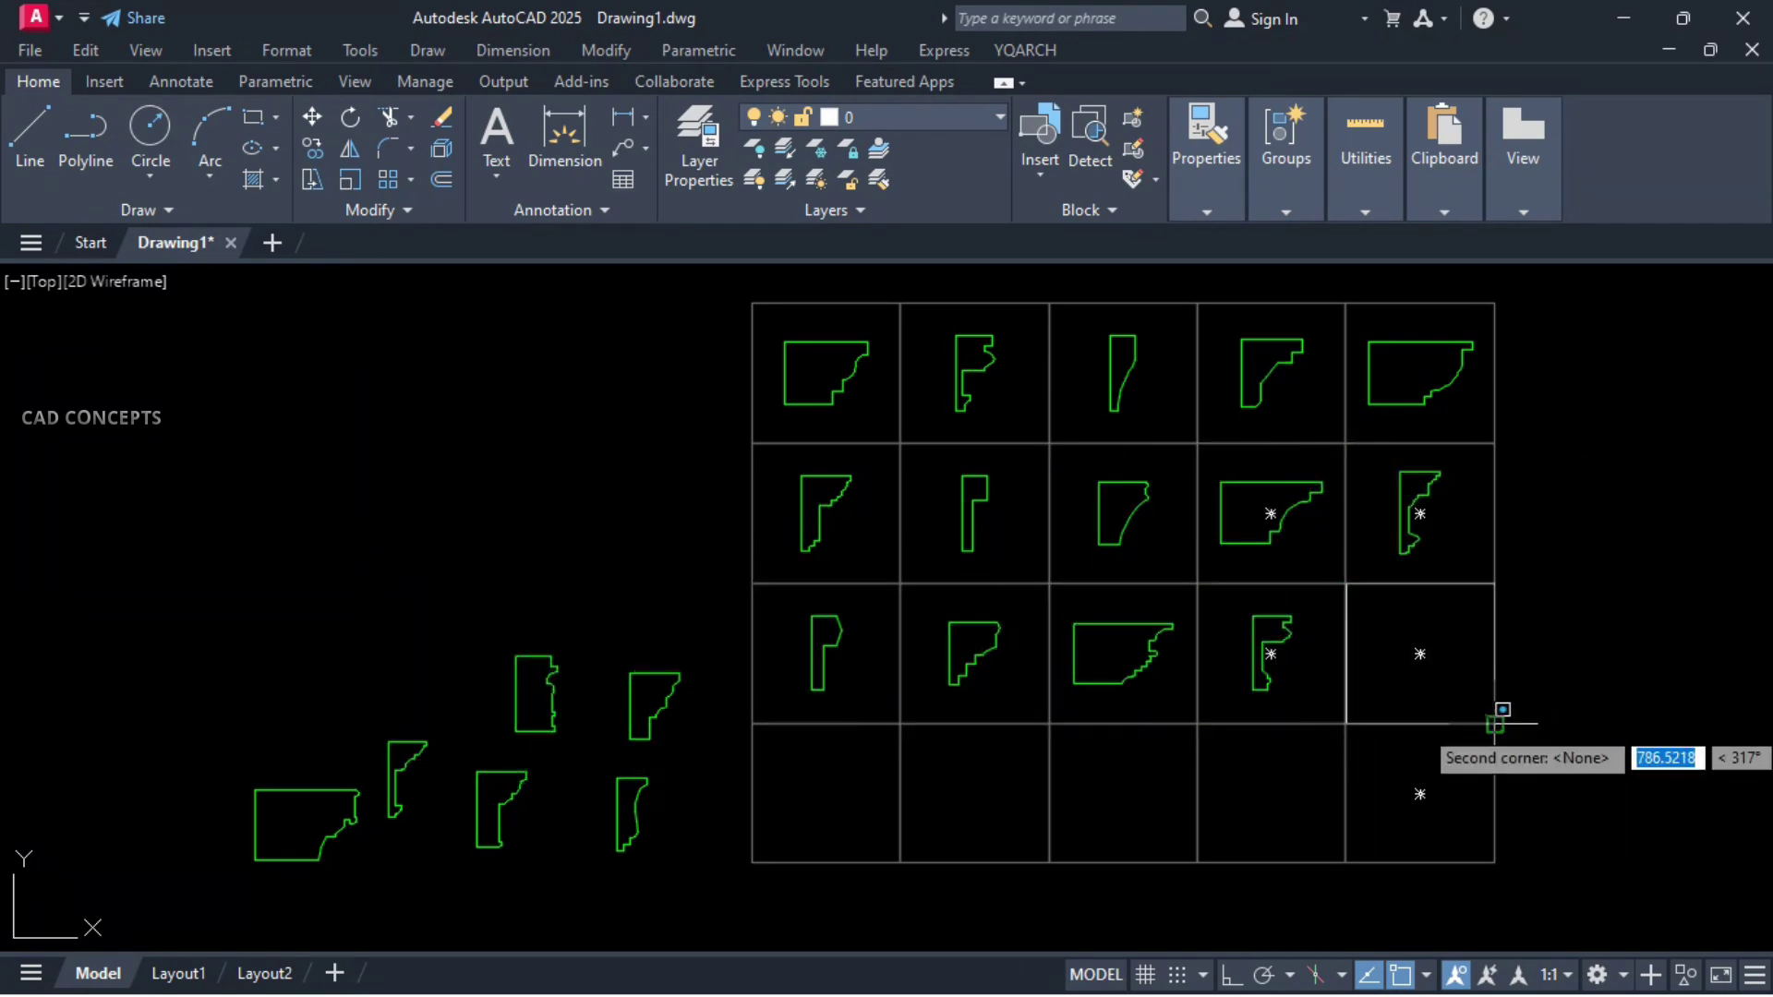
click(1495, 723)
click(901, 862)
click(901, 723)
click(1049, 861)
click(1049, 723)
click(1197, 861)
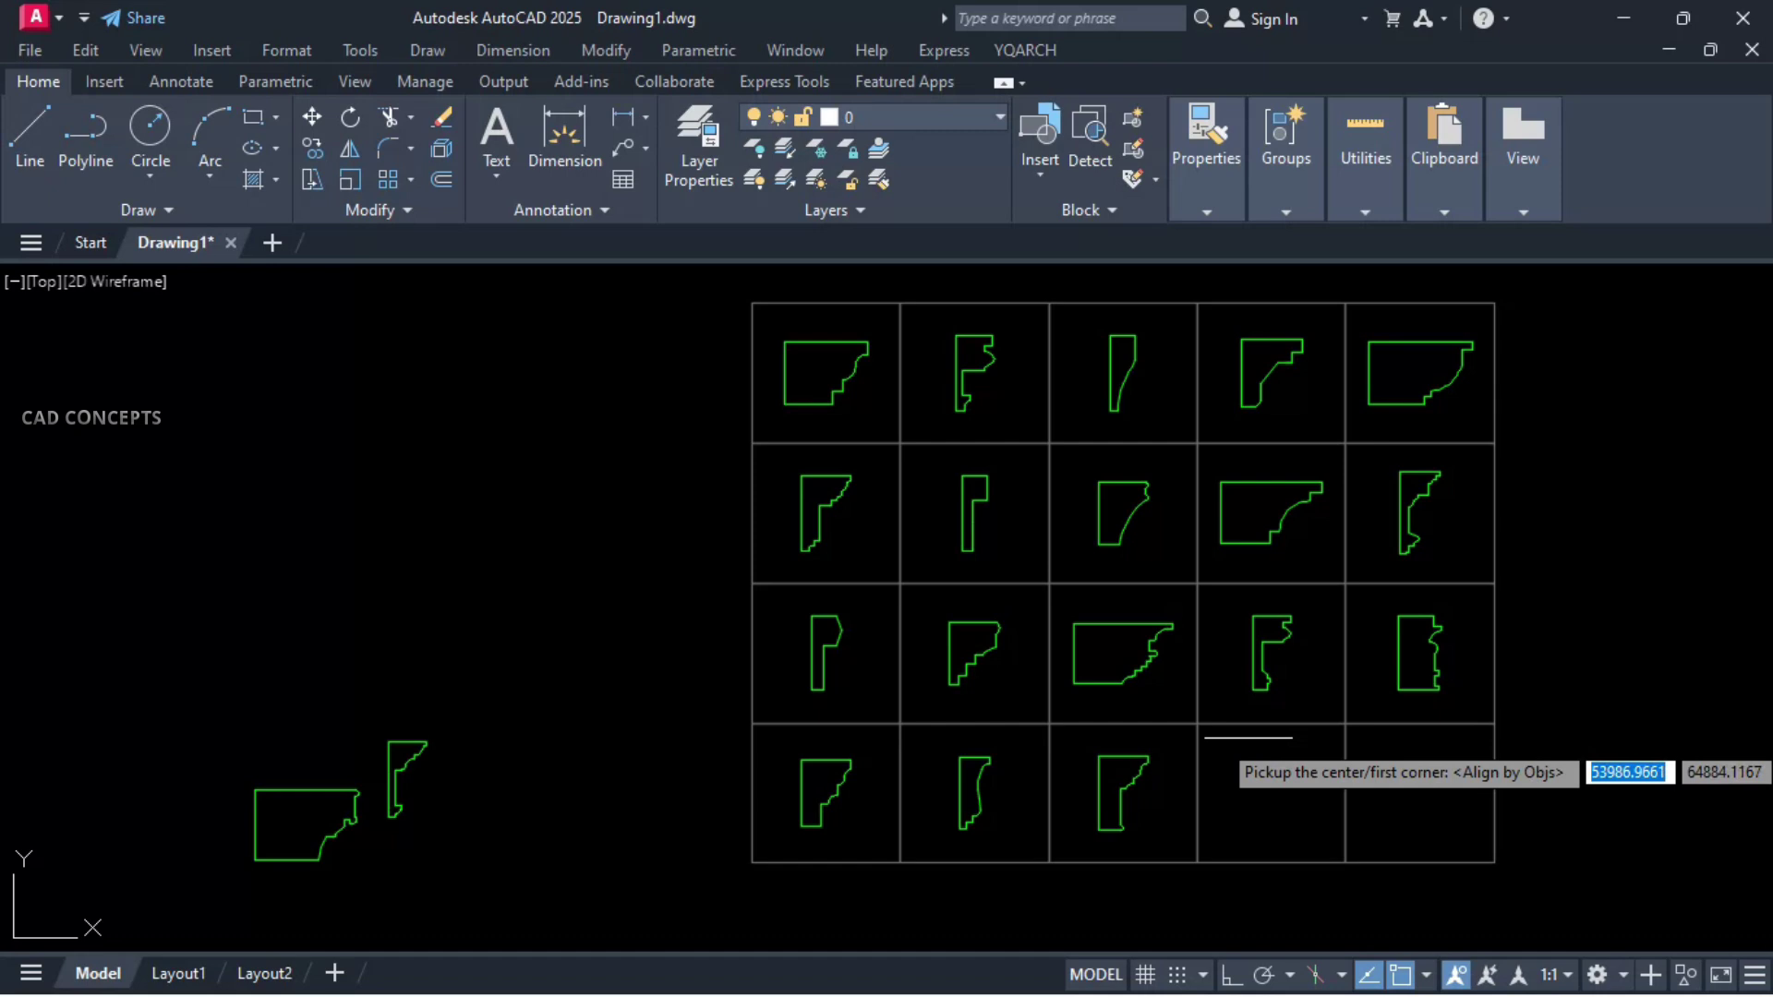
click(225, 748)
click(409, 887)
middle_drag(1227, 790, 1054, 800)
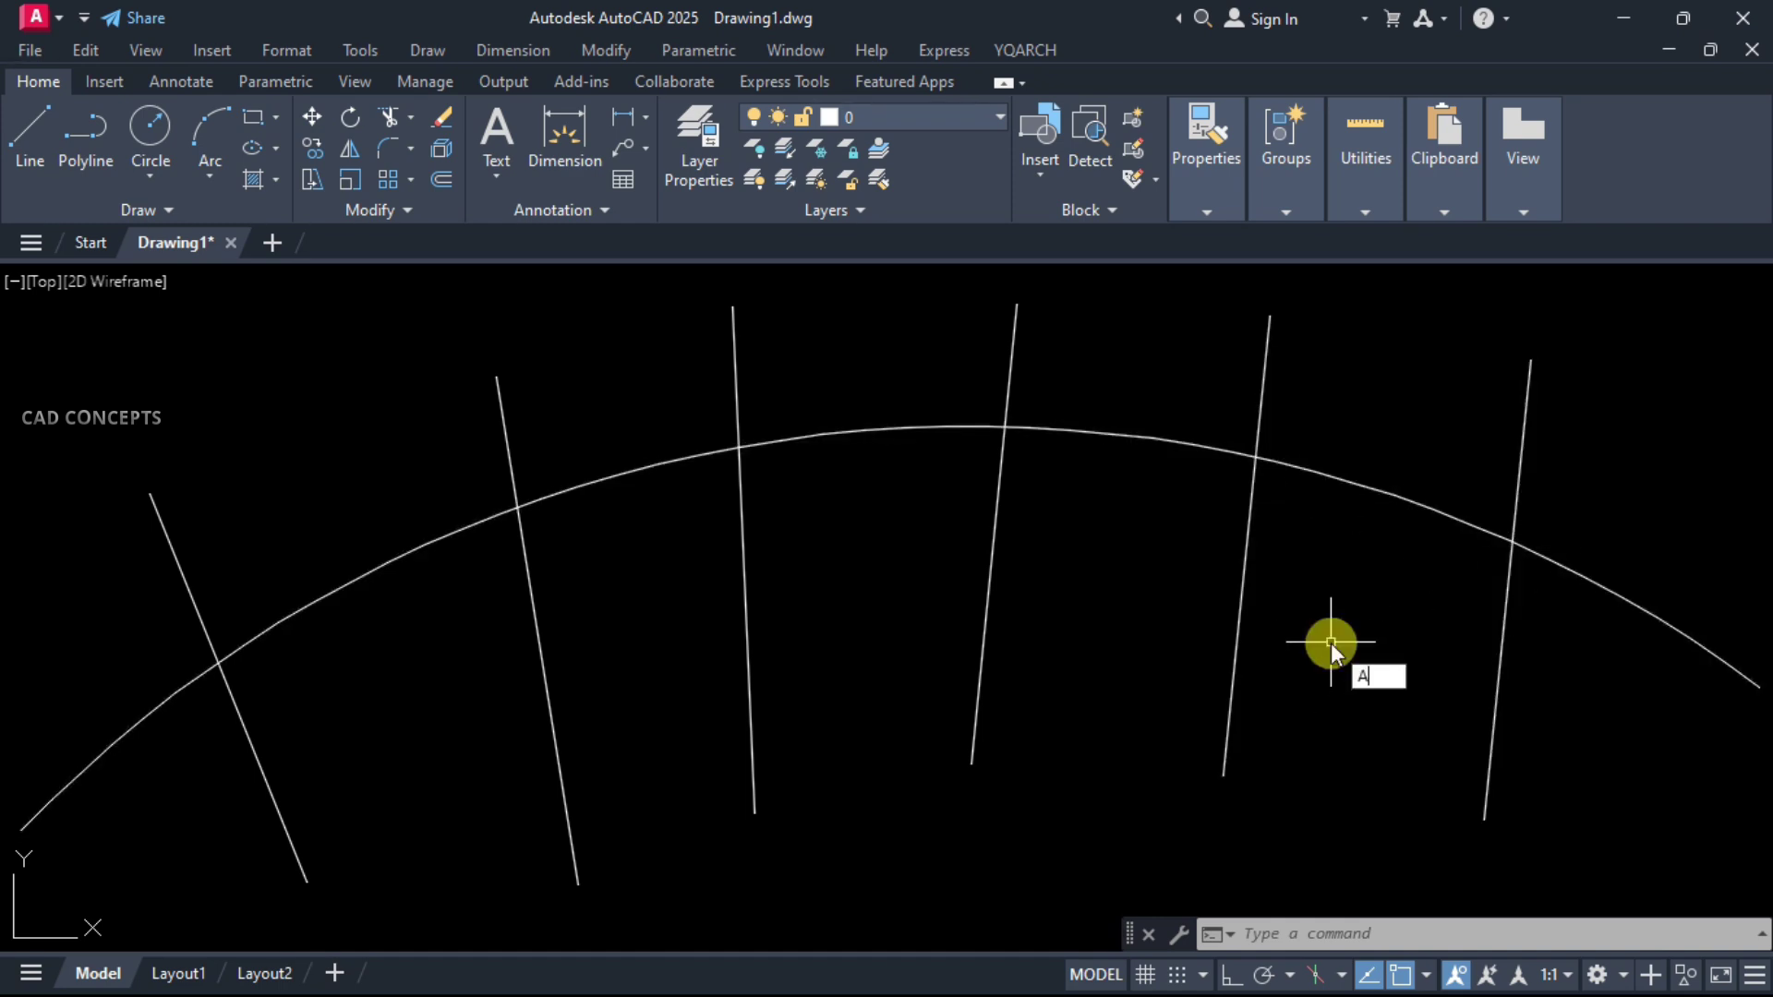
Set a new jump arc radius and add a bump at the first crossing
key(Return)
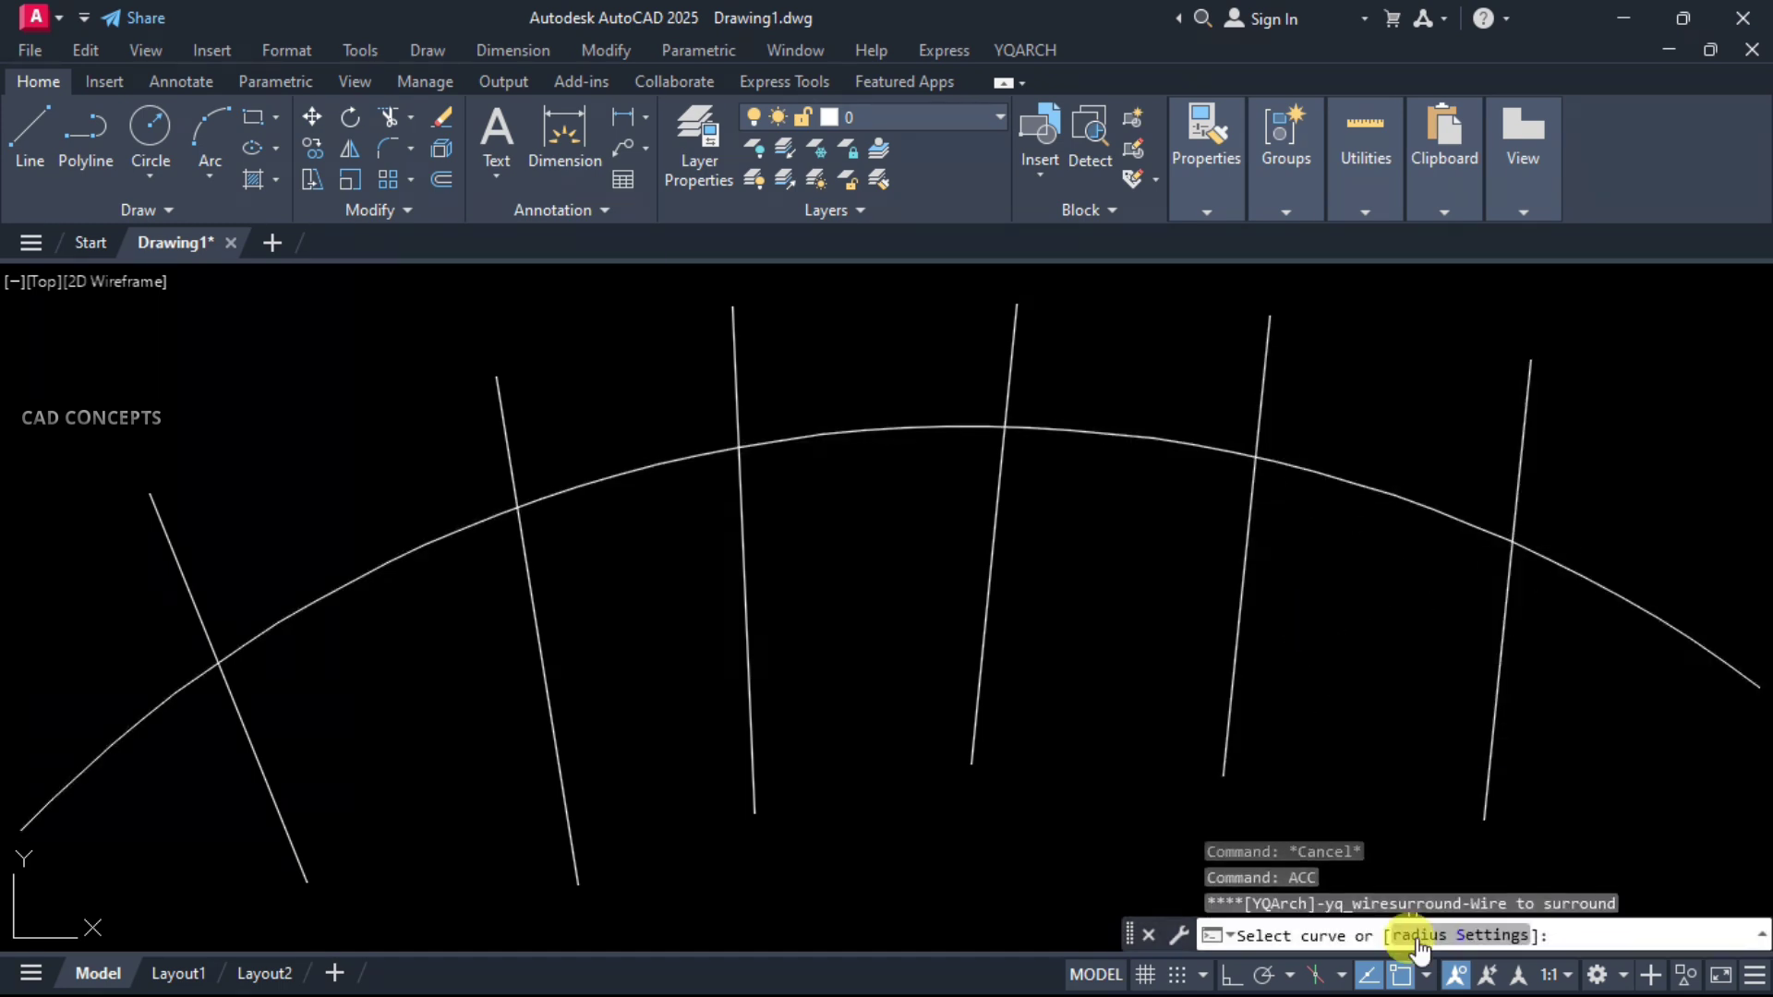
click(1414, 936)
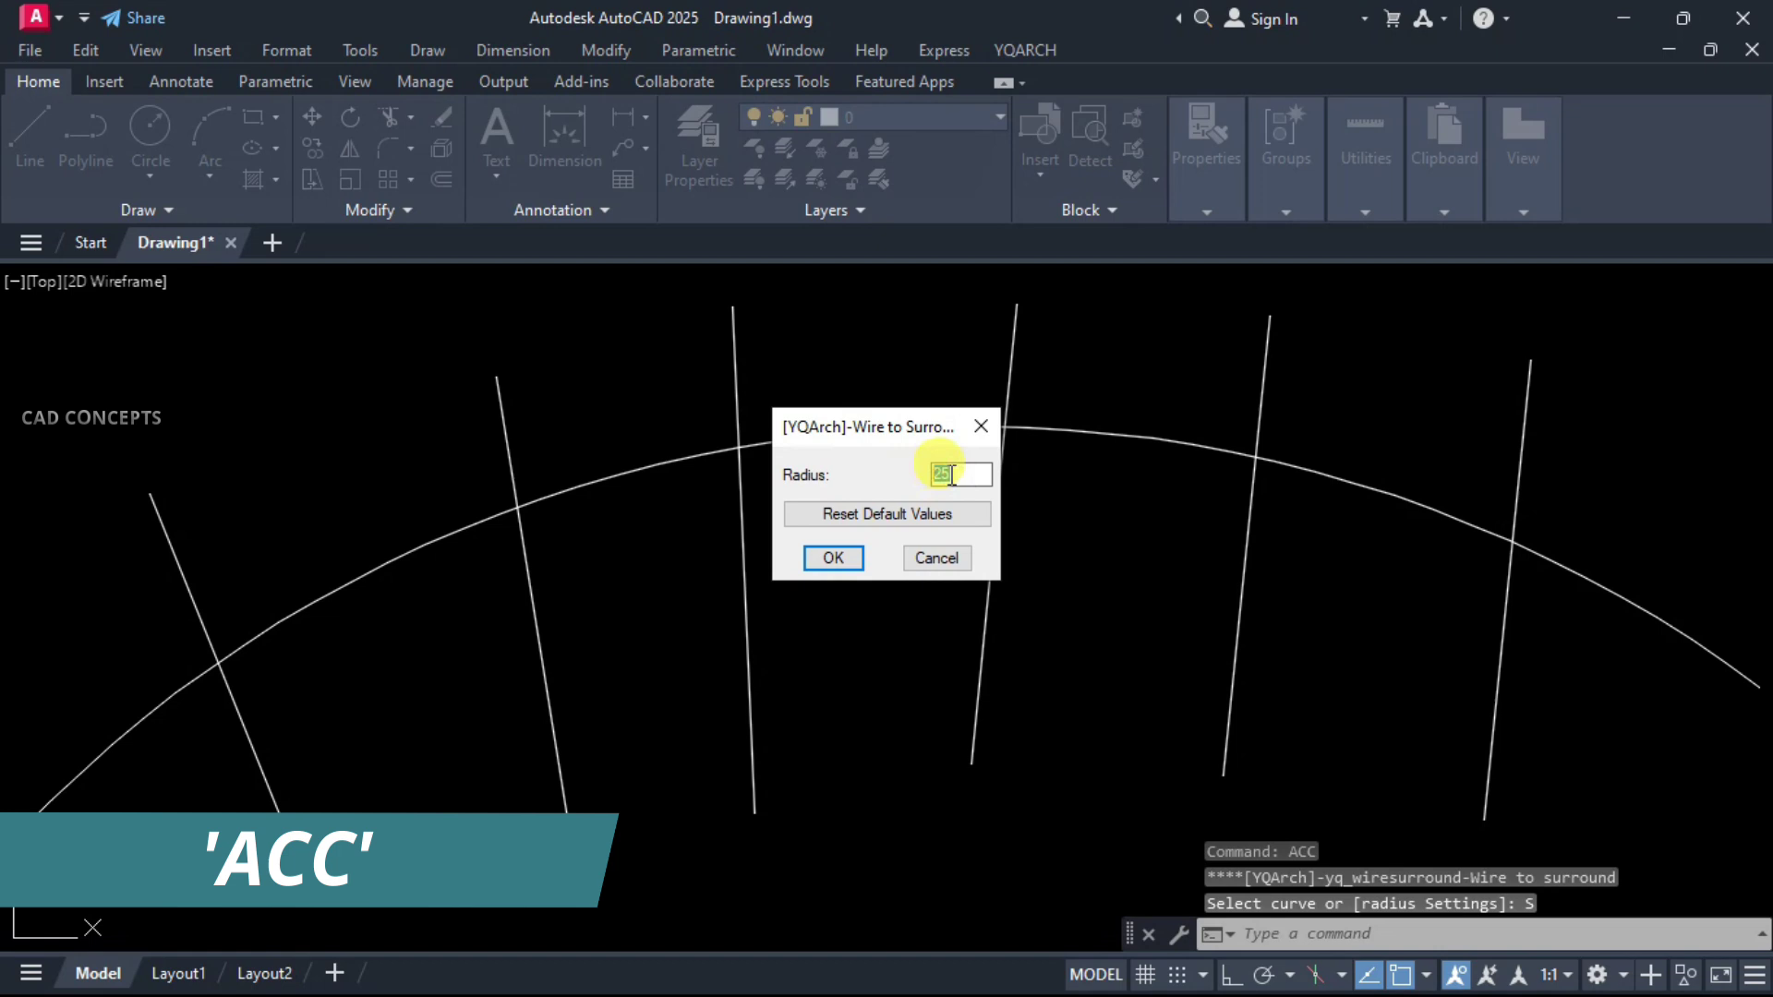
text(30)
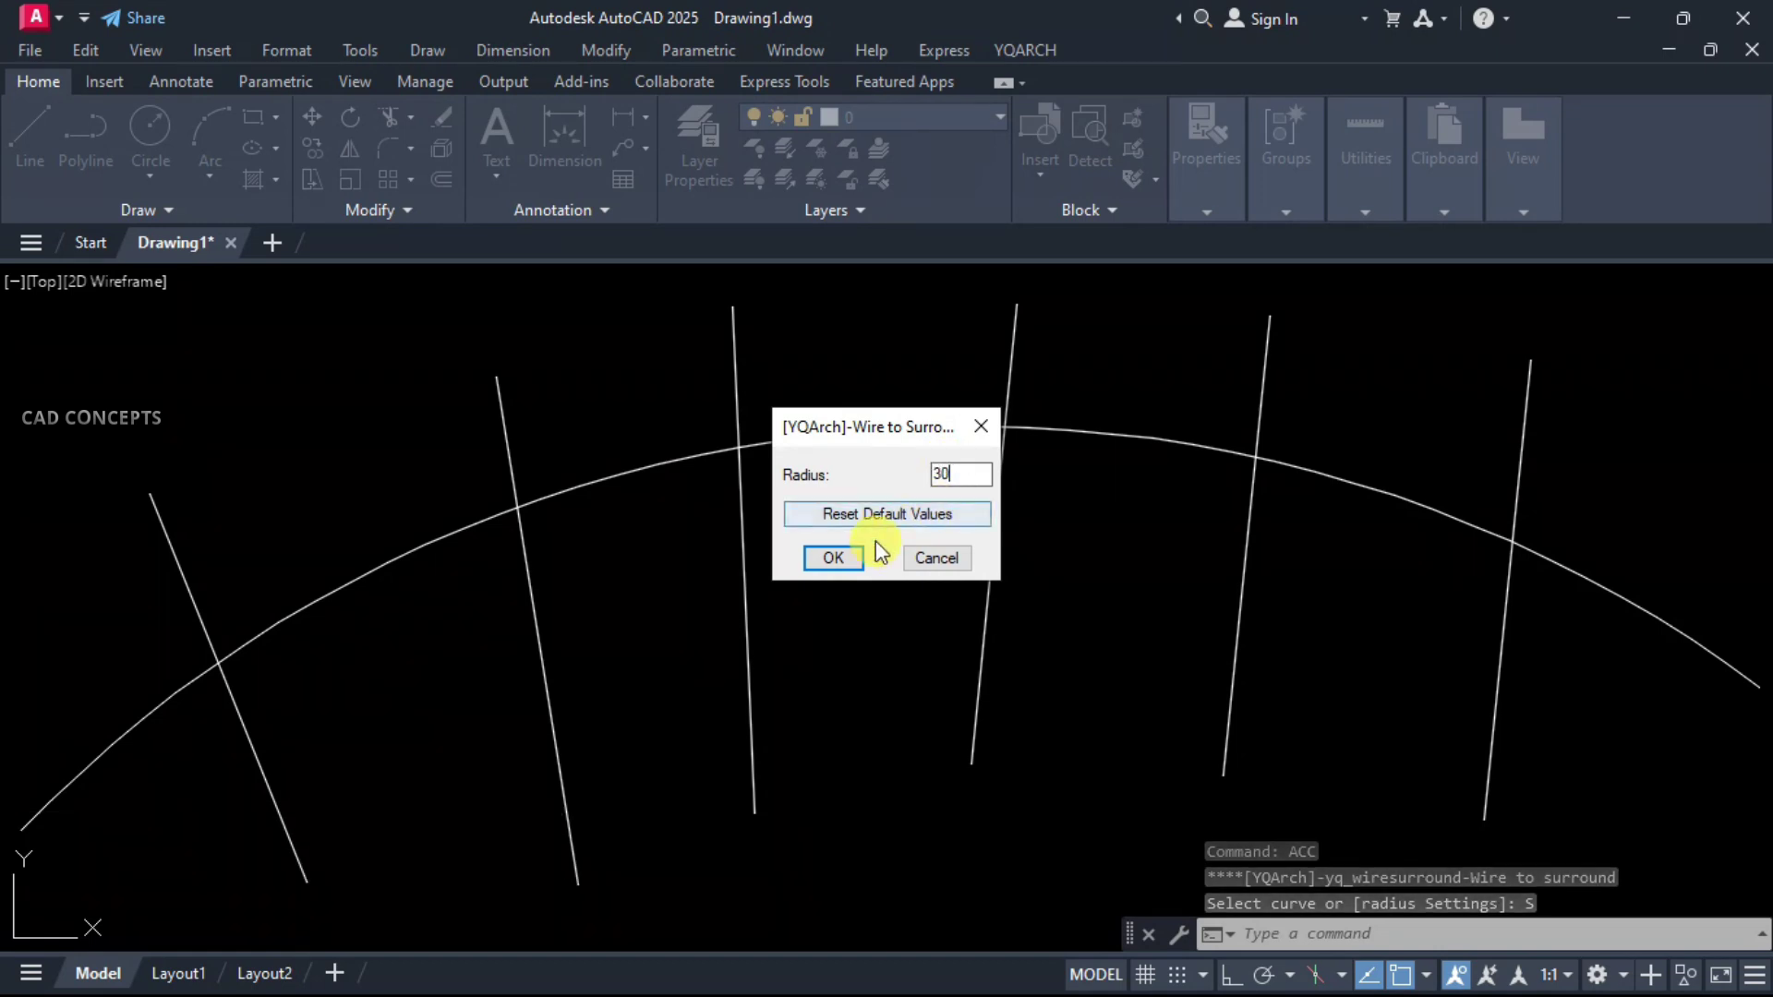
click(842, 558)
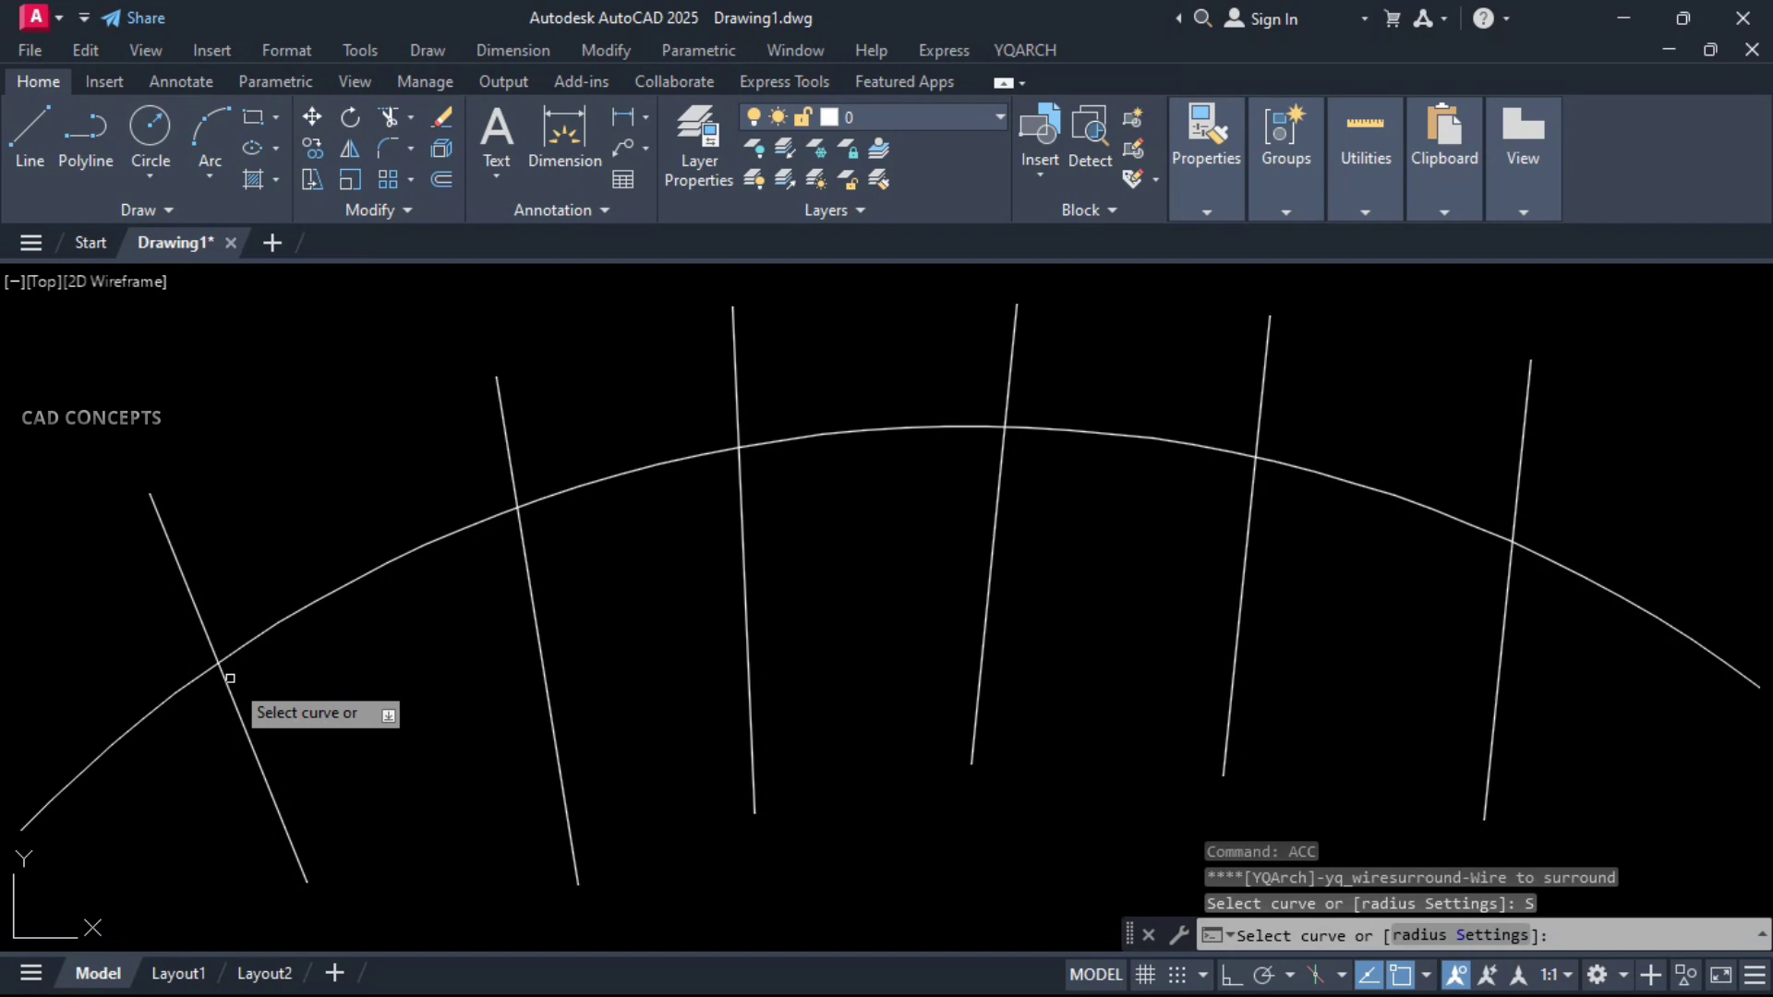
click(203, 671)
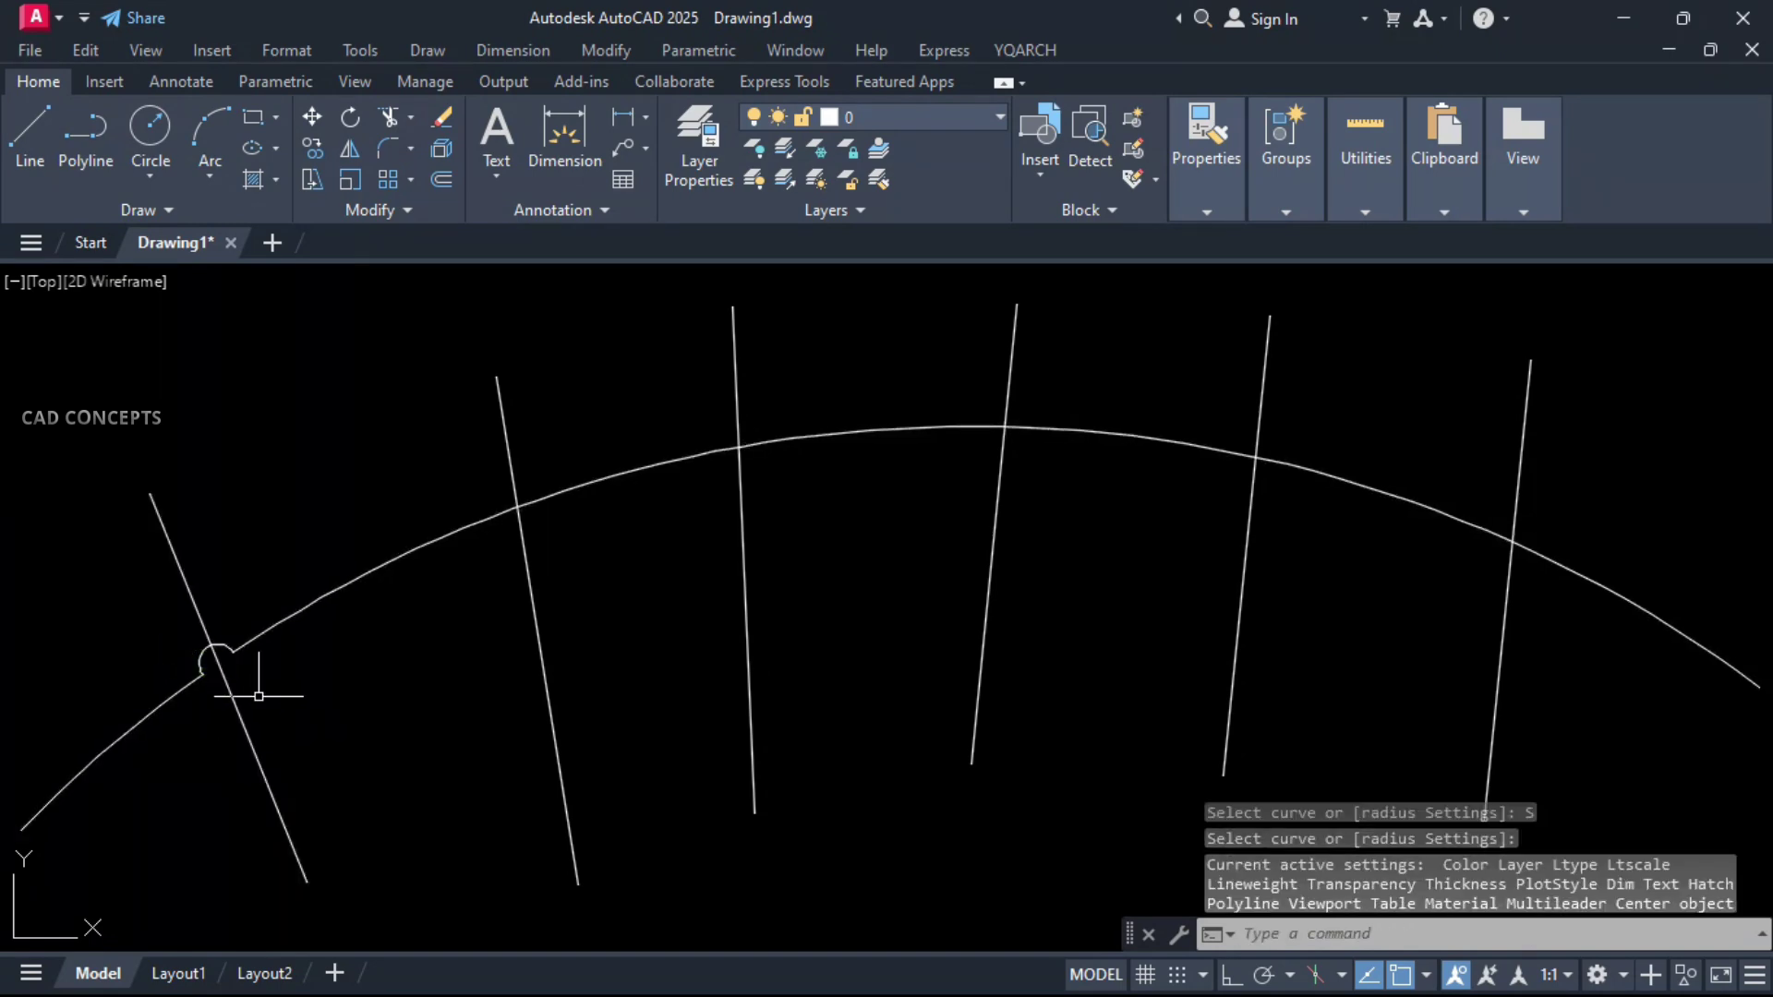
Add jump bumps at the second through fifth crossings
key(Return)
click(524, 509)
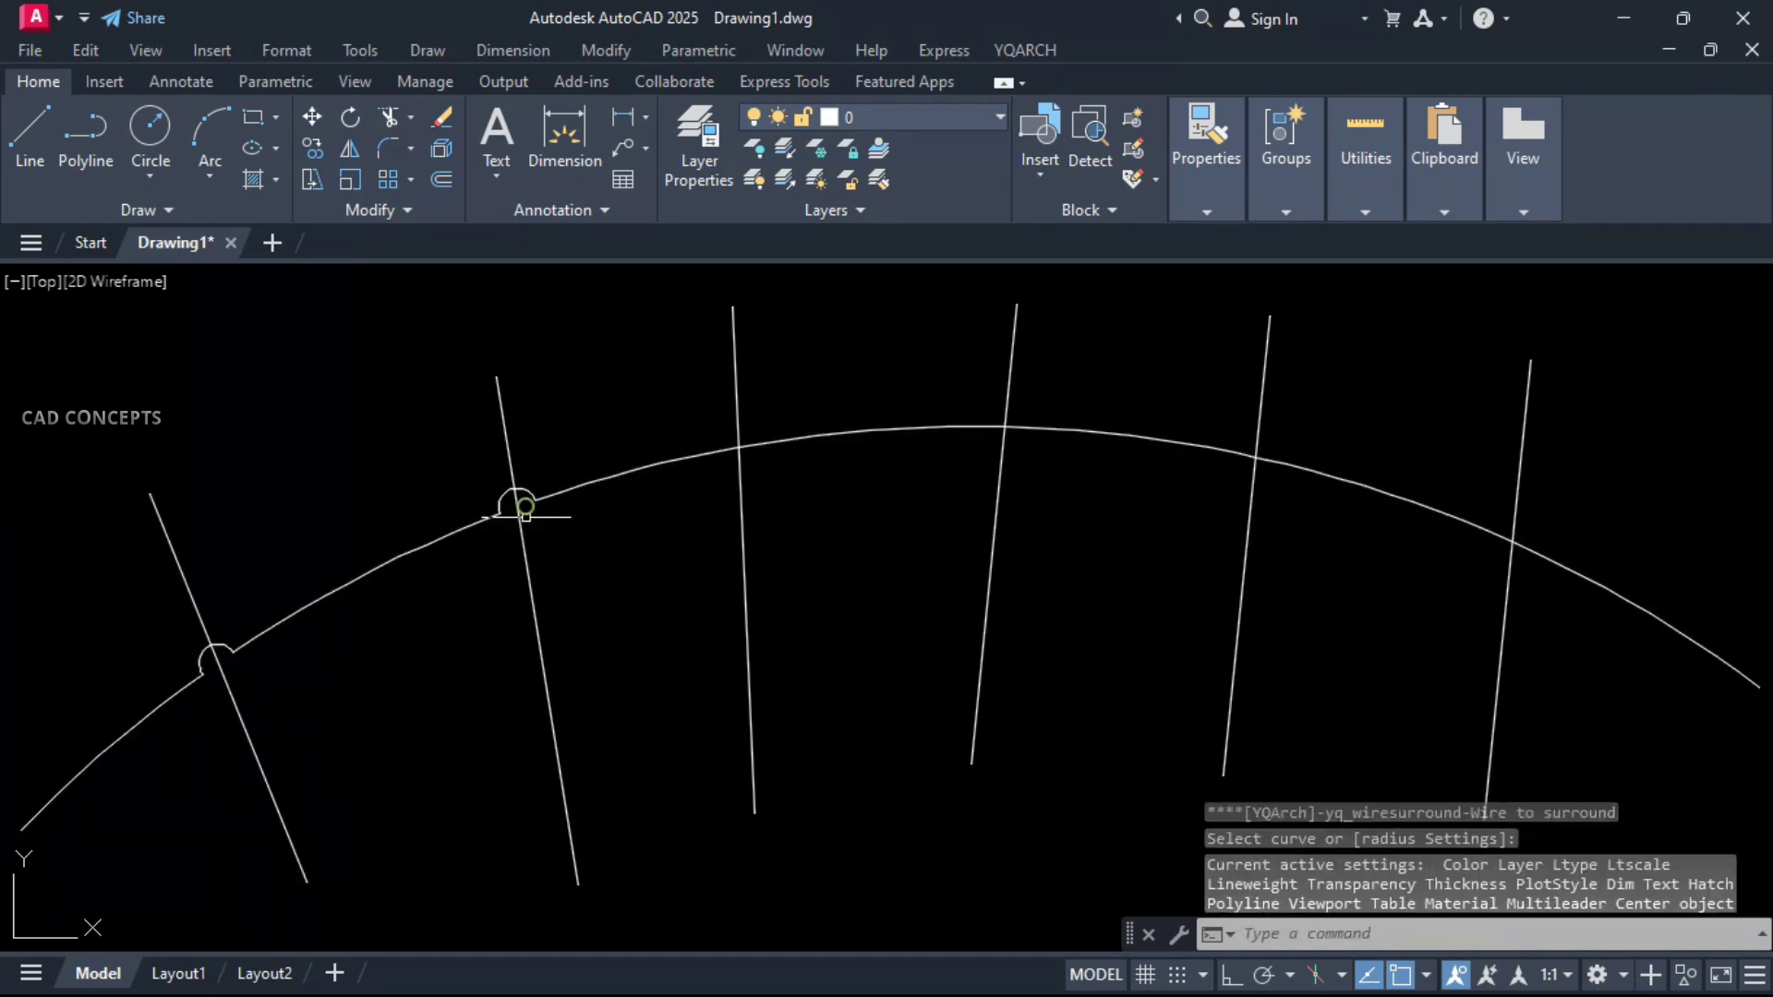
key(Return)
click(739, 457)
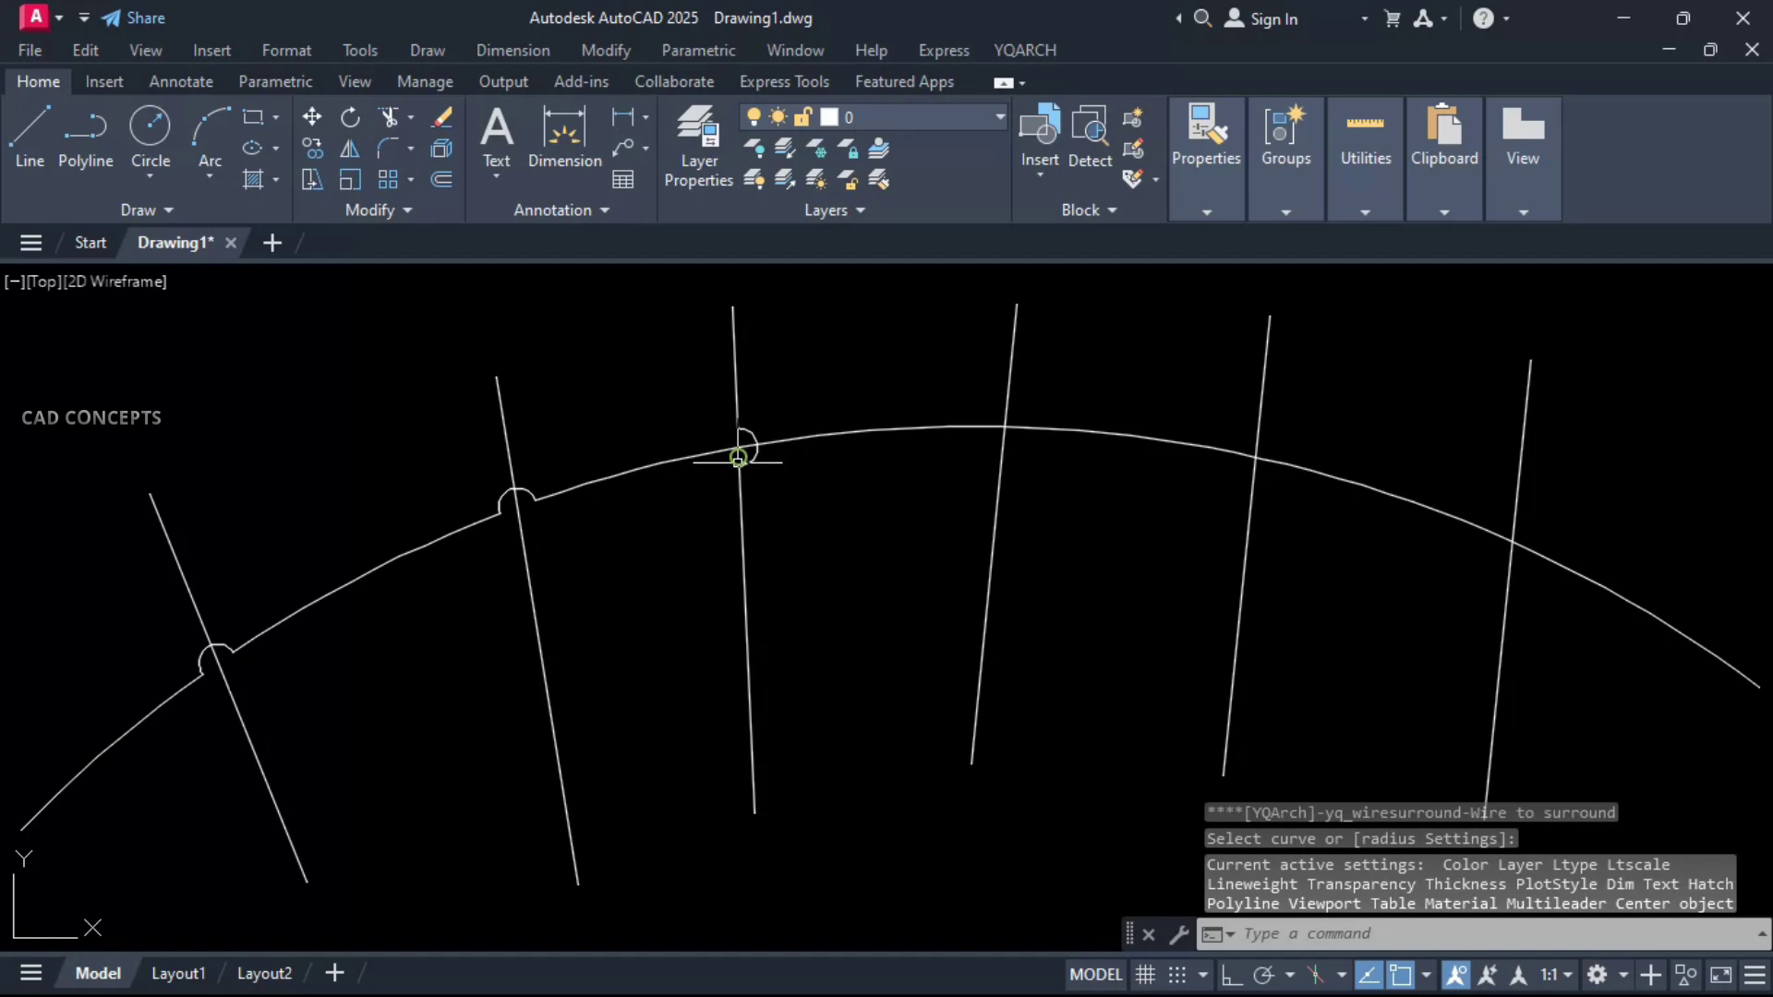
key(Return)
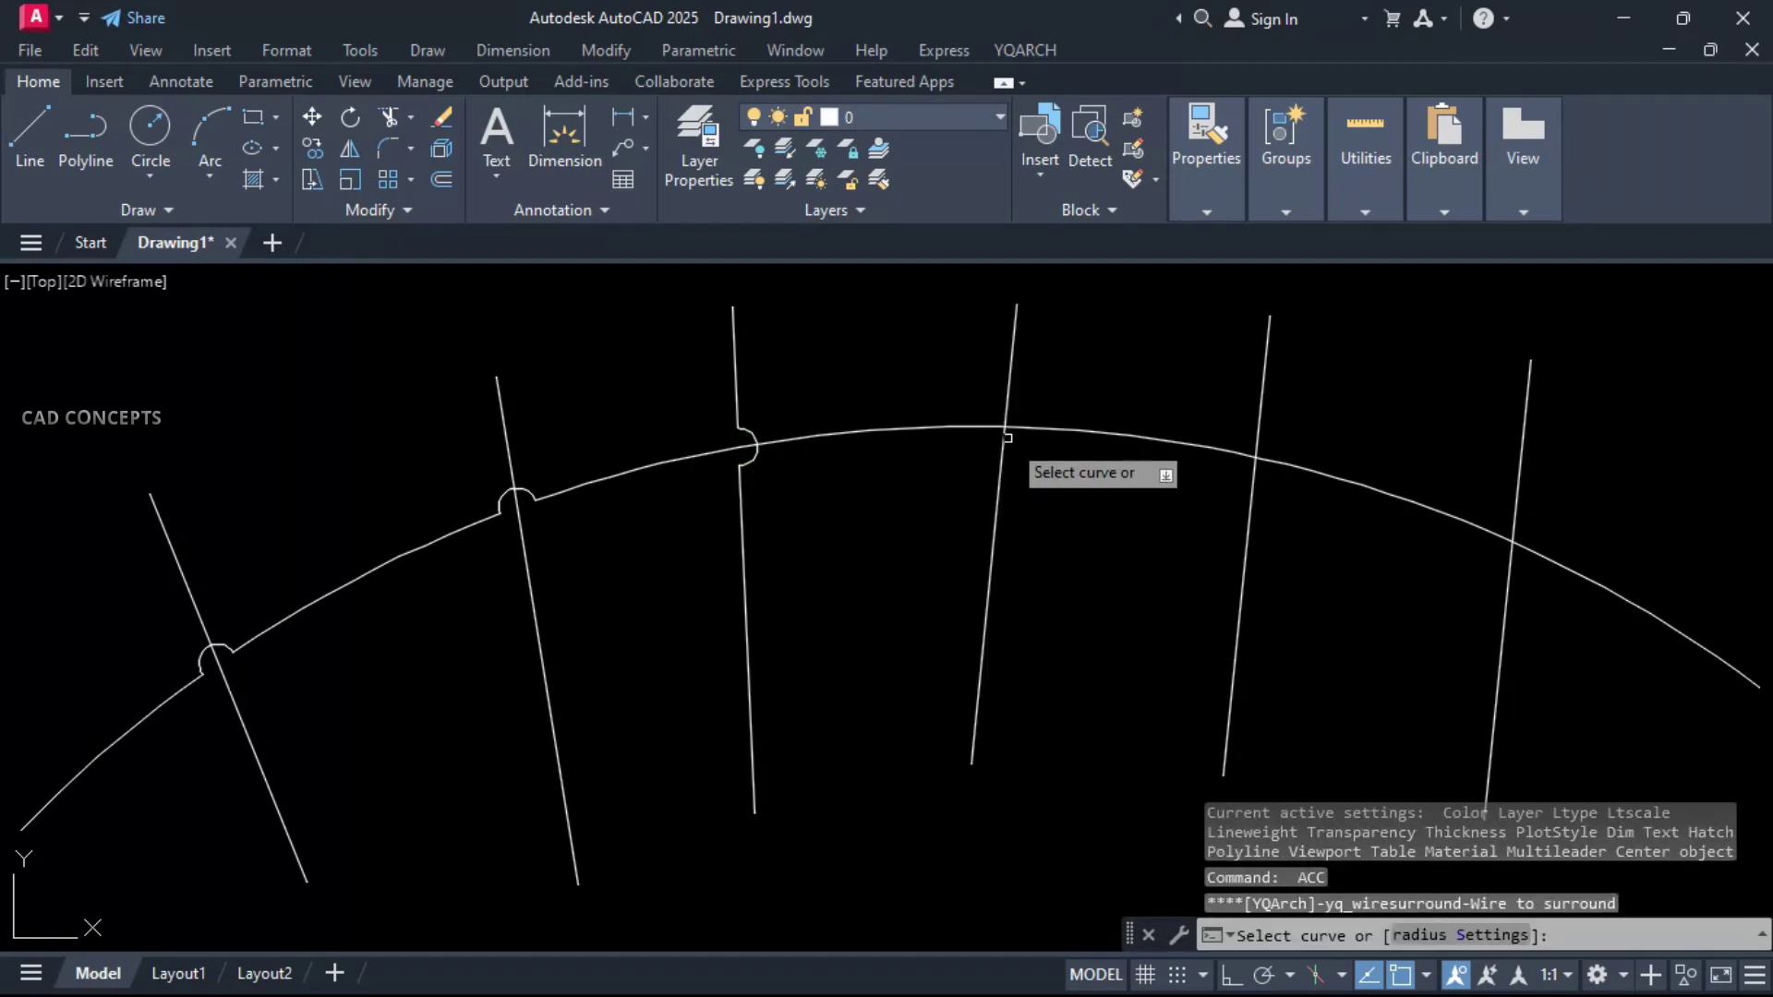
click(1007, 438)
key(Return)
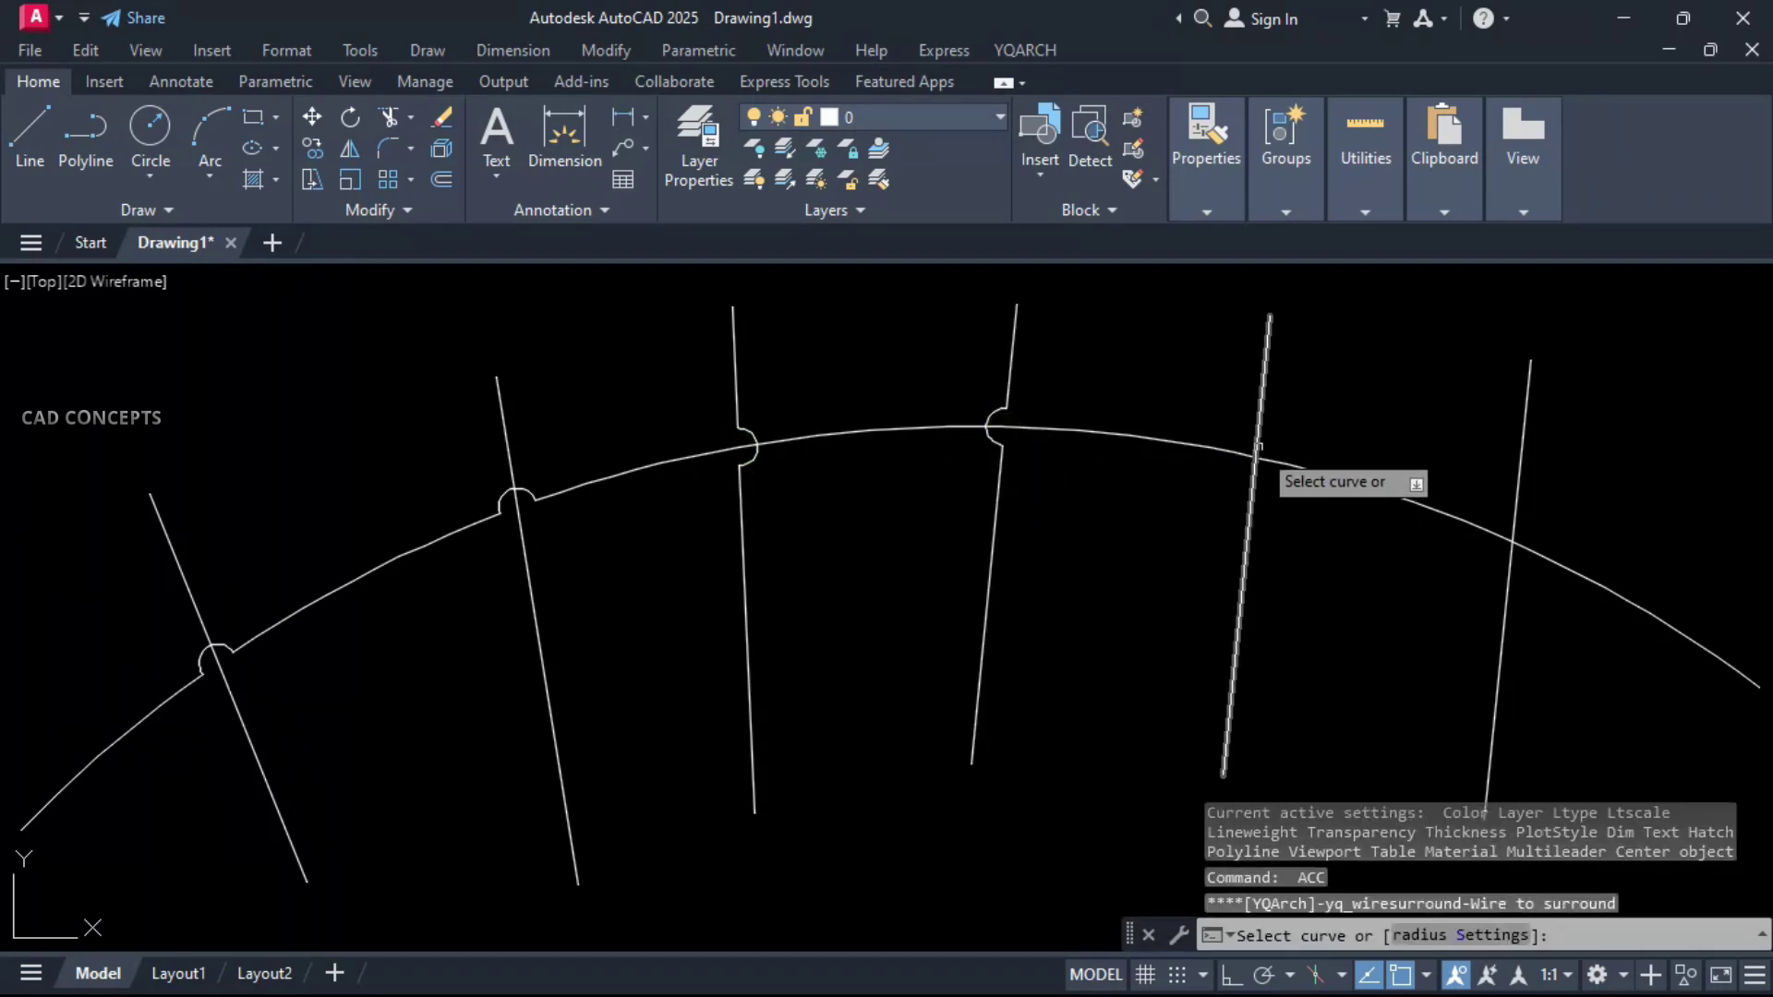
click(1257, 447)
Add the sixth jump bump and clear the command
key(Return)
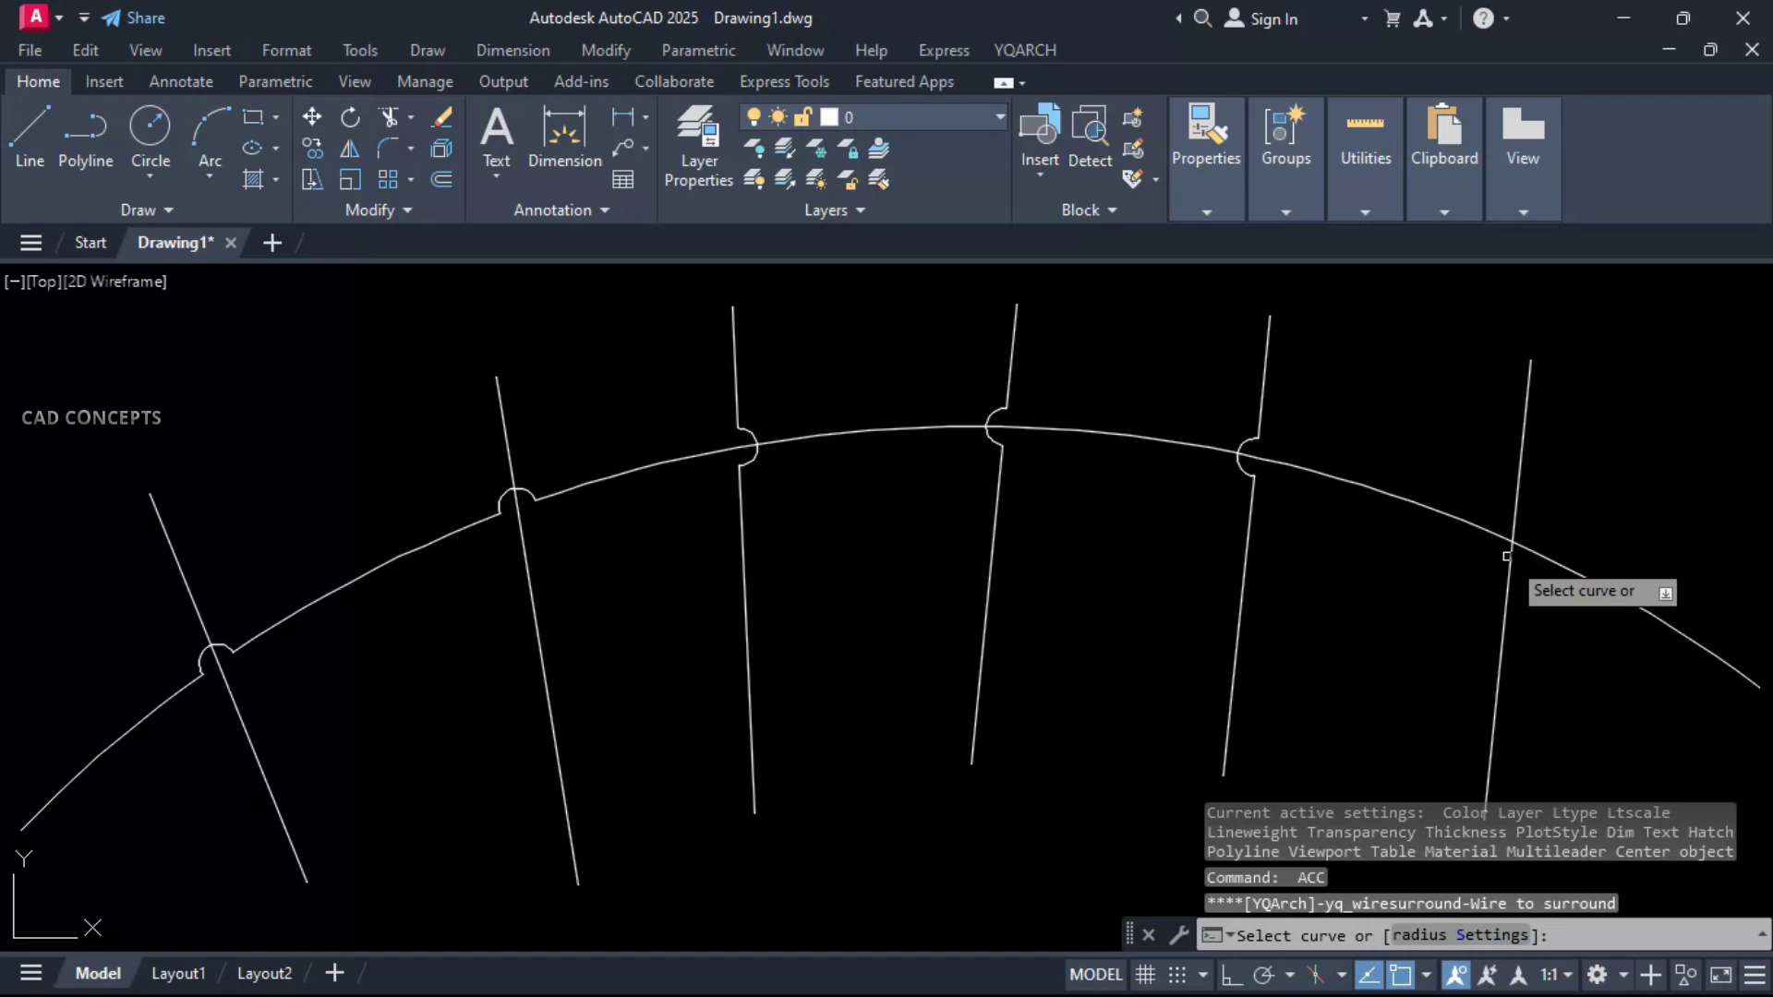
click(1508, 555)
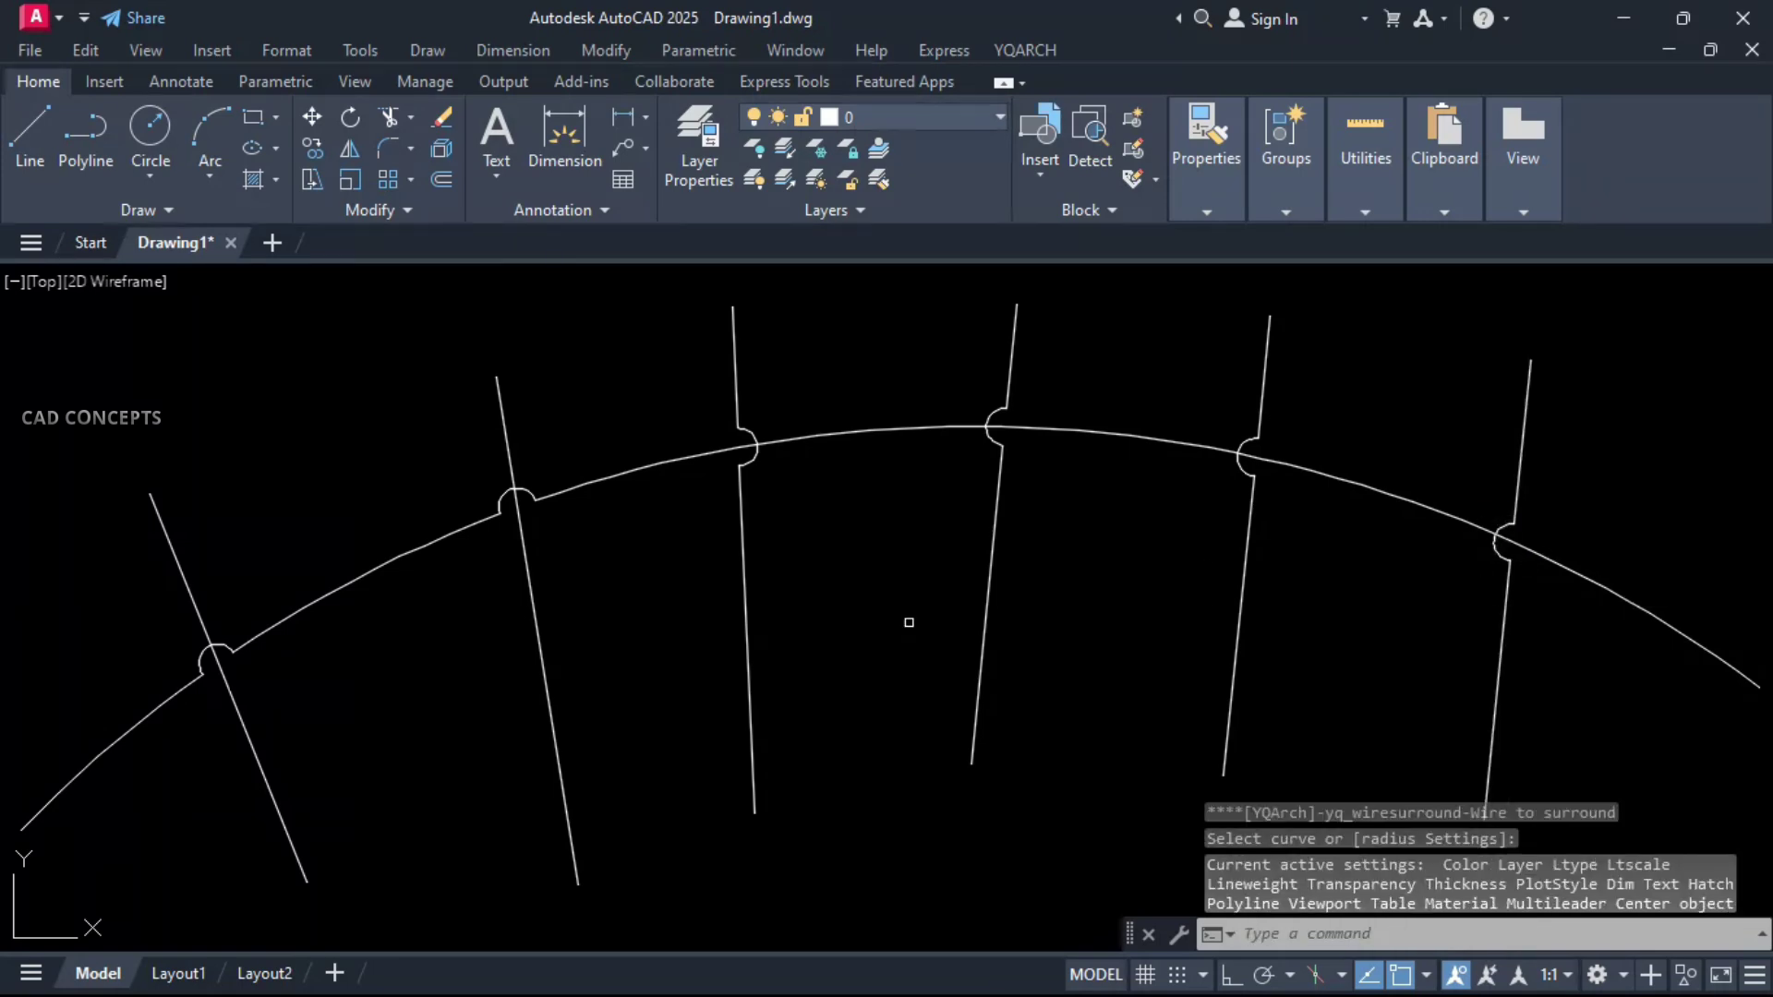
key(Escape)
click(791, 484)
key(Escape)
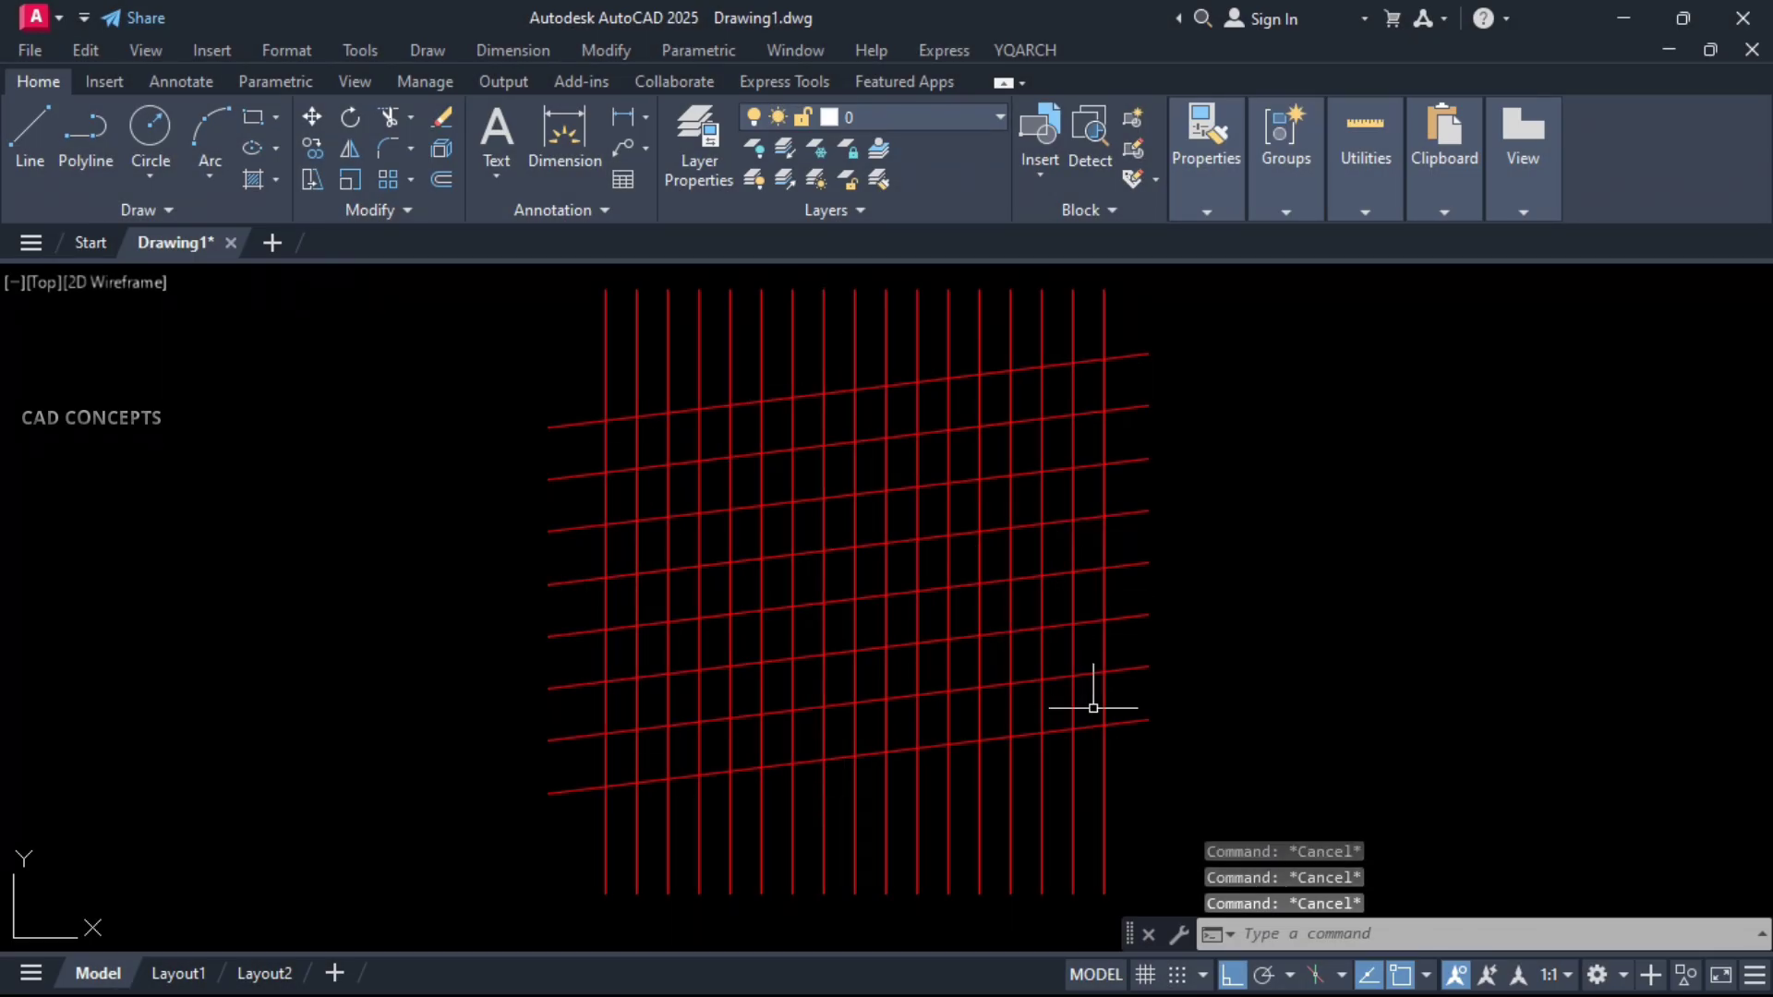
Select the slanted grid lines and begin a trial move, then cancel it
click(1126, 708)
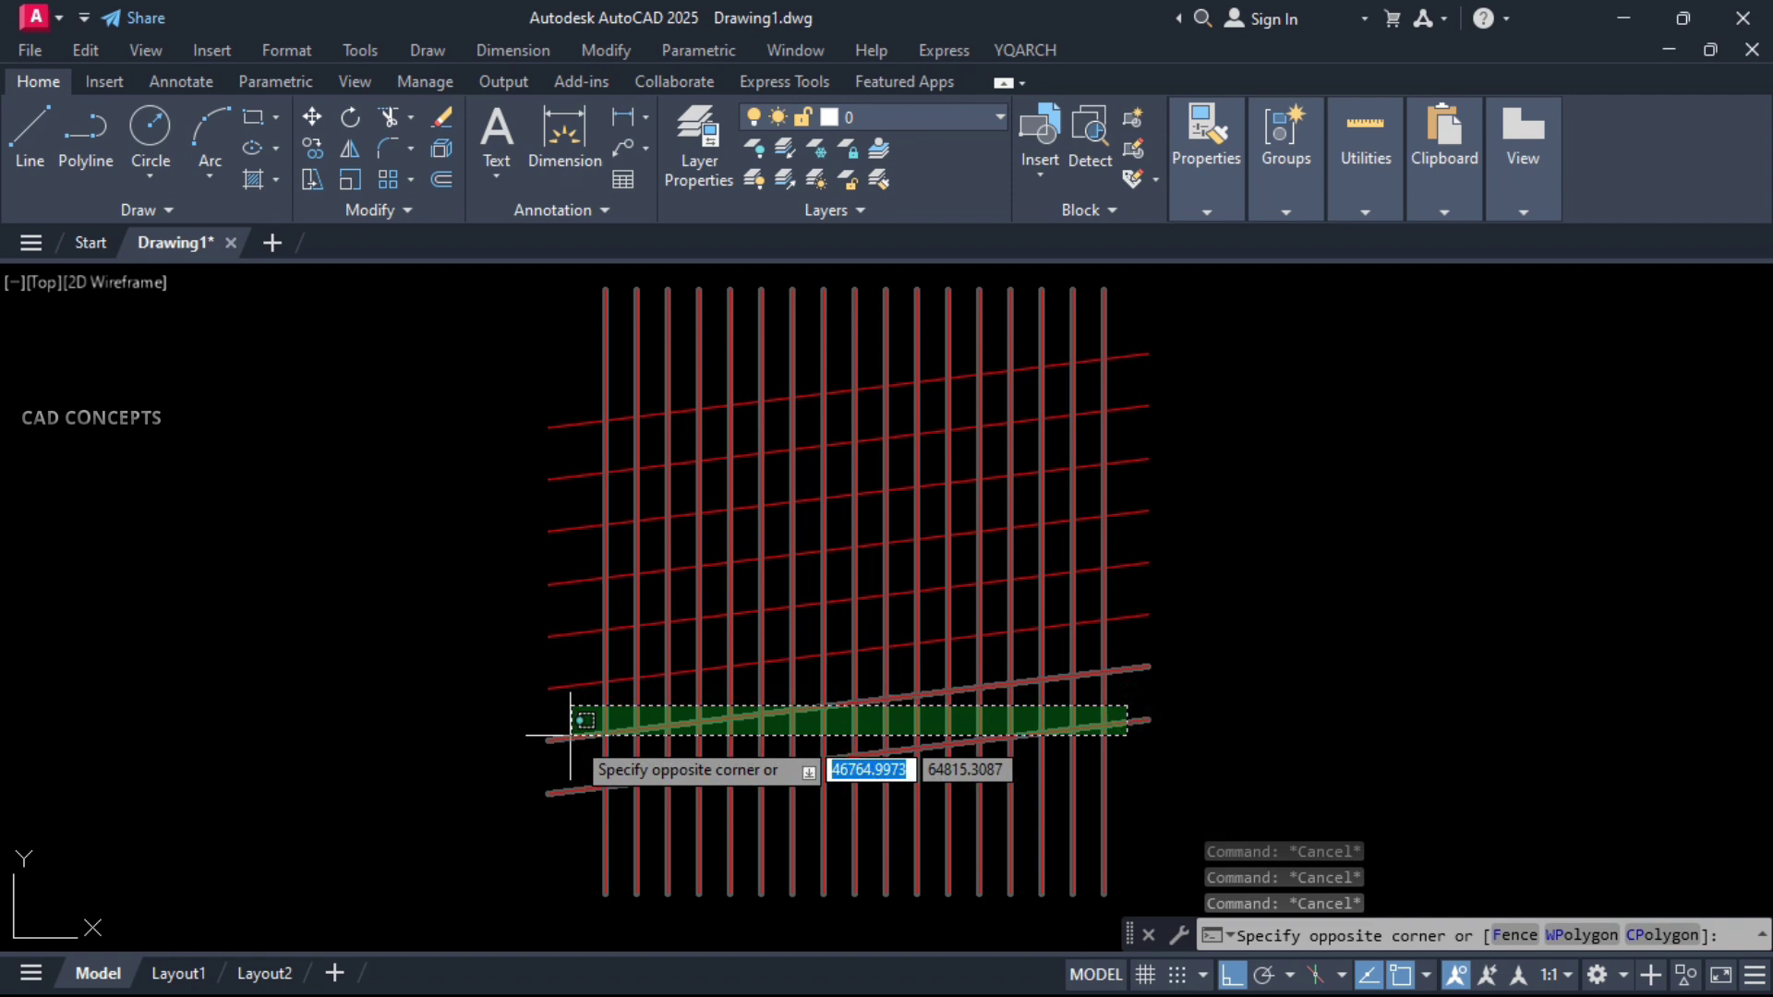
click(572, 734)
key(Escape)
click(1085, 729)
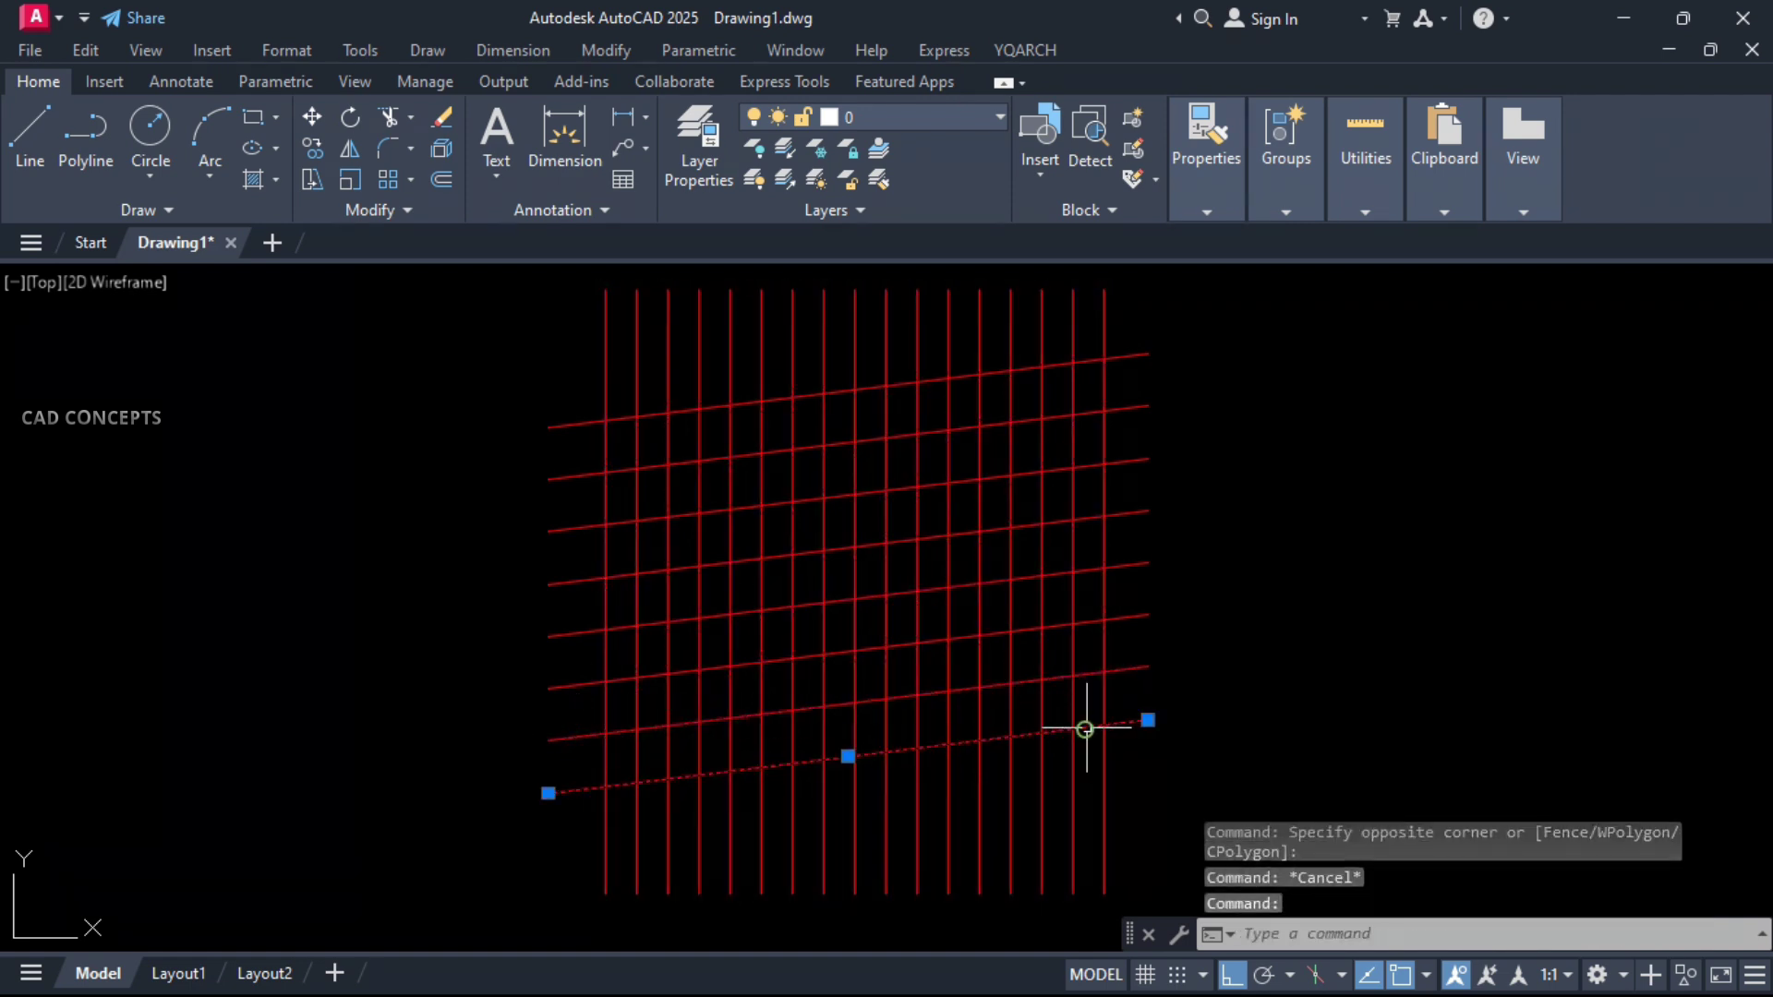
click(1187, 674)
click(1141, 297)
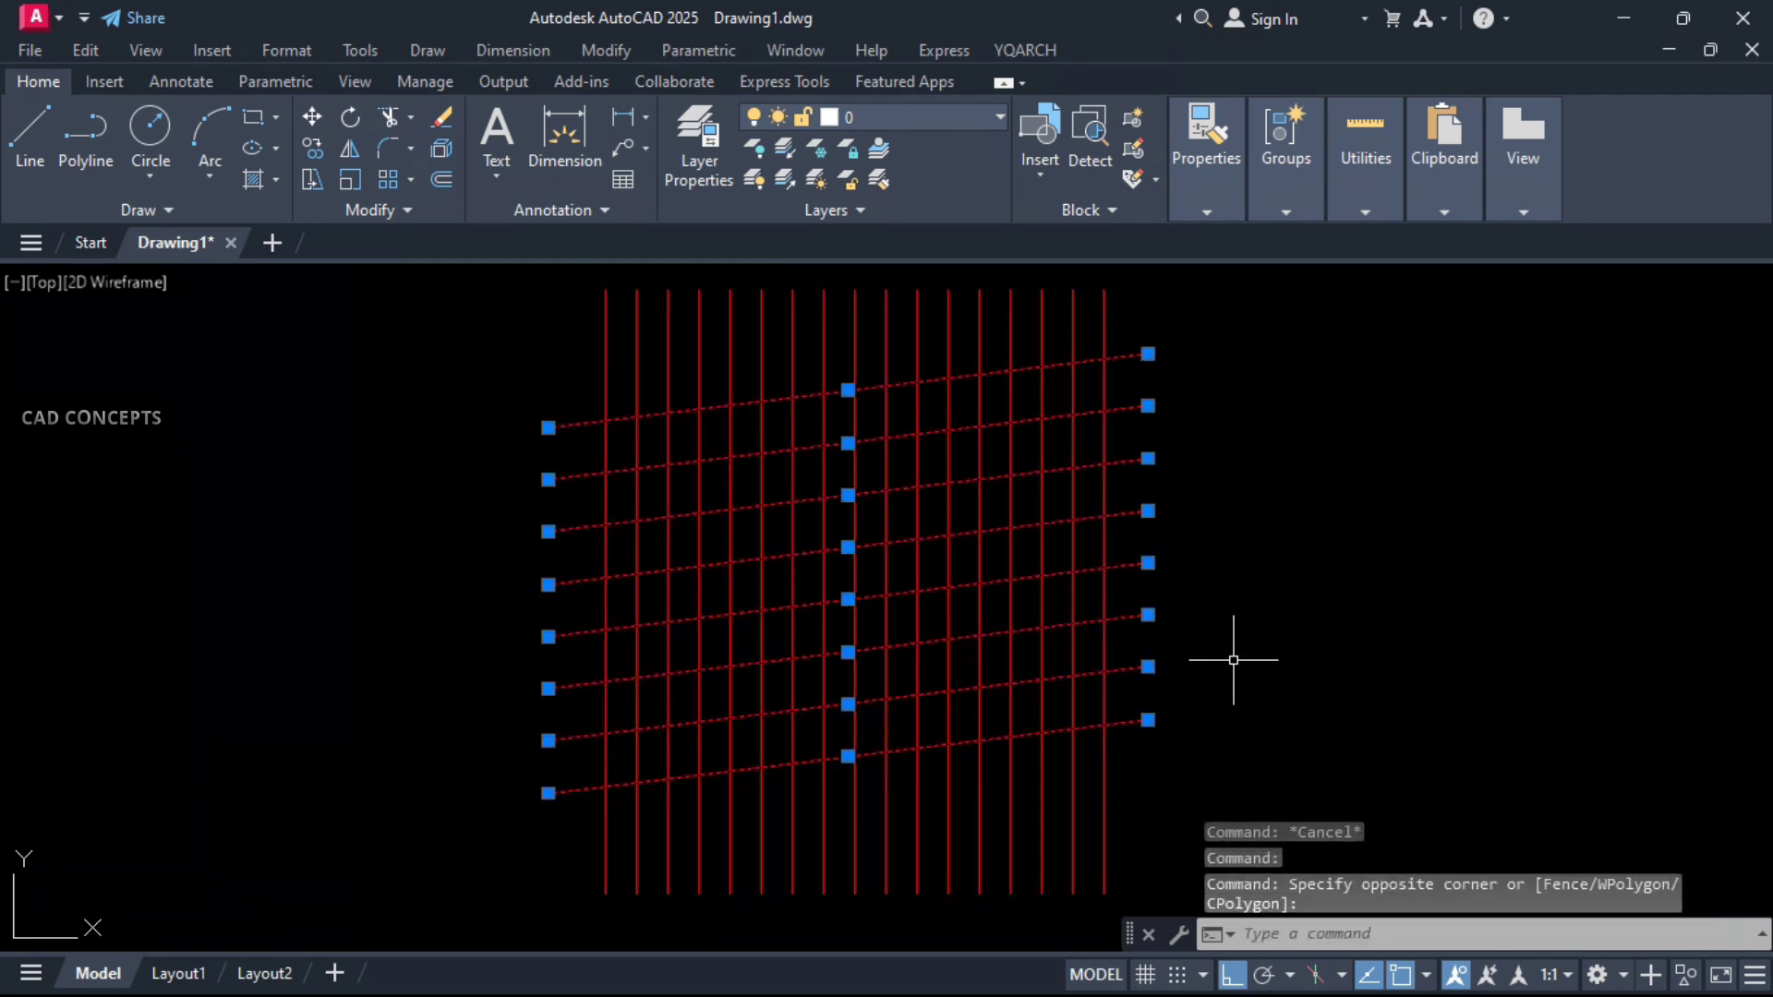
text(m)
key(Return)
click(845, 627)
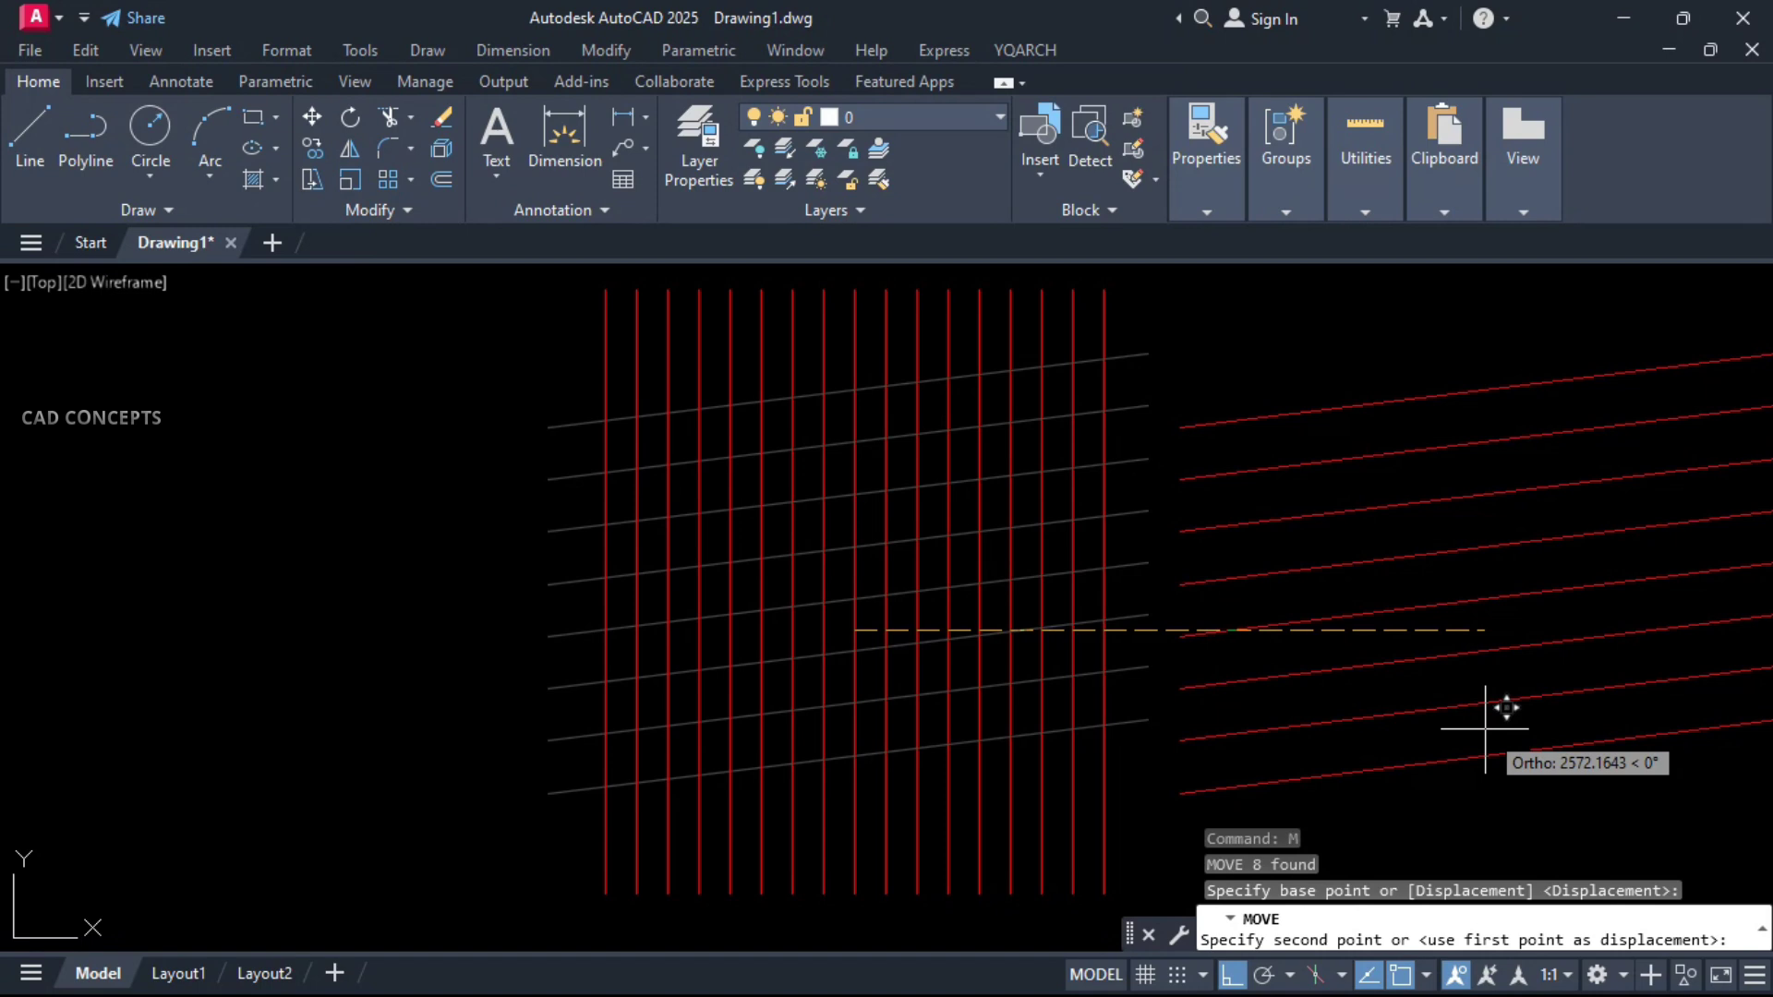
key(Escape)
Move the vertical grid lines to the right, then undo the move
click(1128, 297)
click(443, 309)
text(m)
key(Return)
click(339, 469)
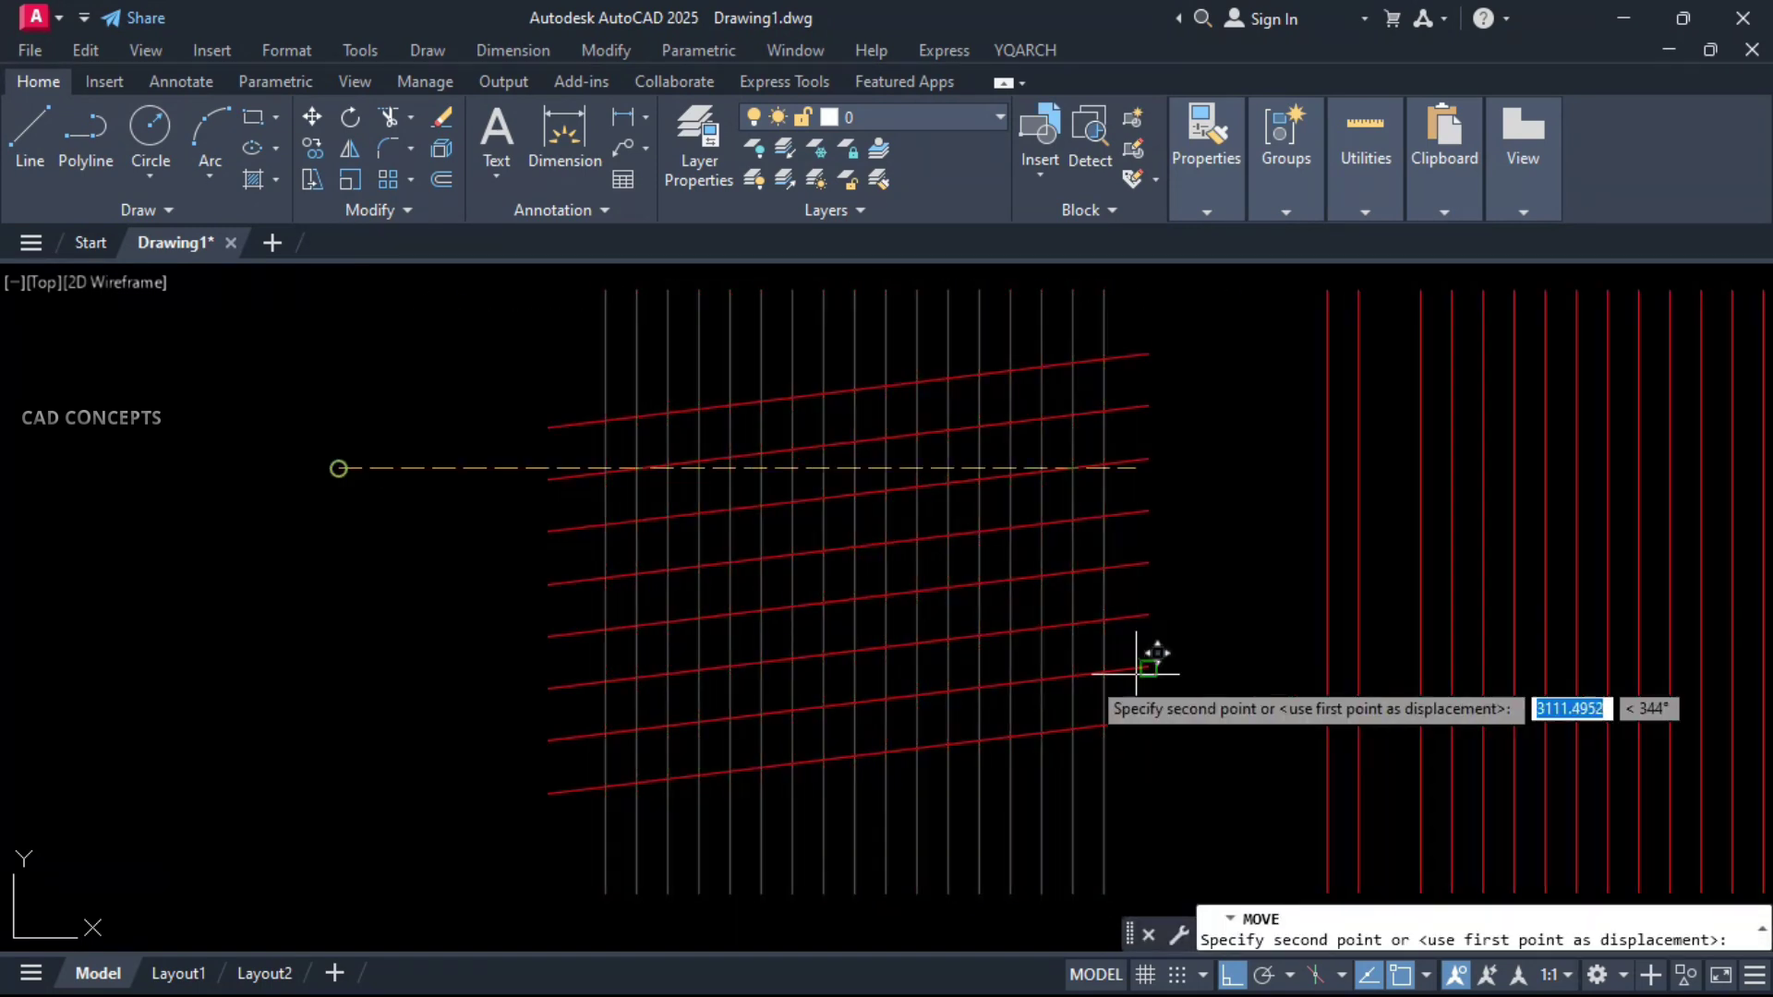
click(1291, 687)
key(ctrl+z)
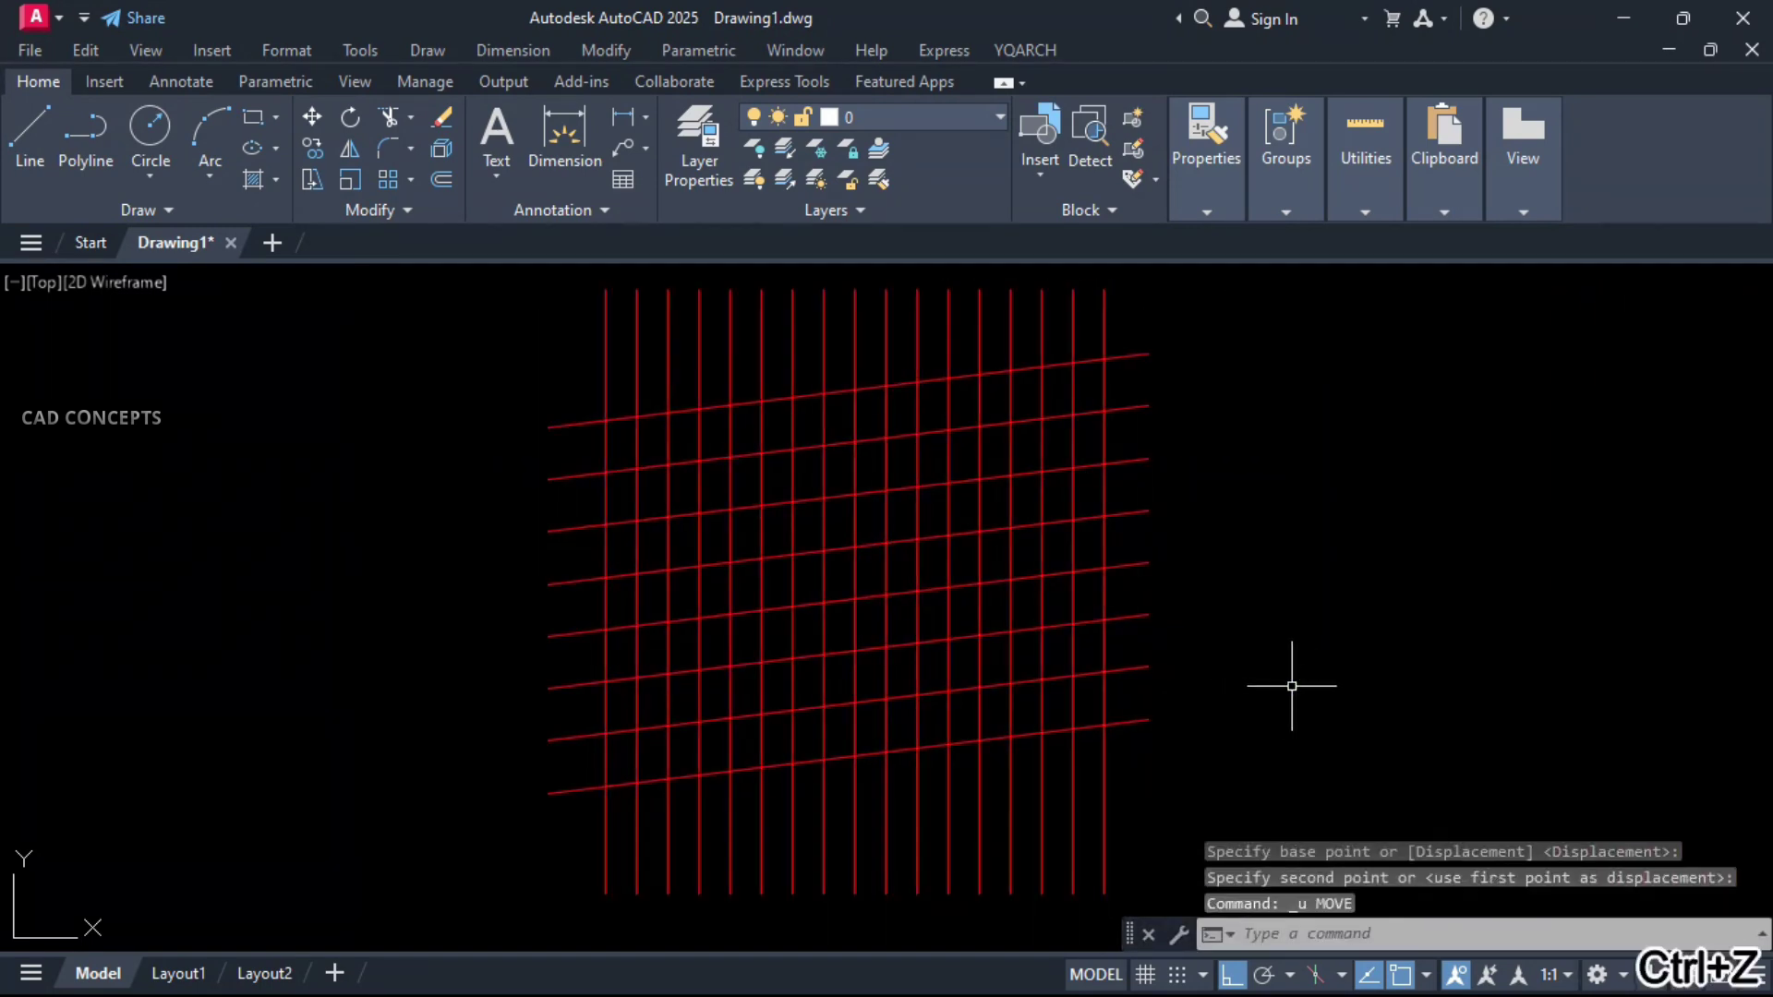
Reselect the slanted grid lines, then clear the selection
click(1159, 334)
click(1148, 811)
key(Escape)
click(1207, 724)
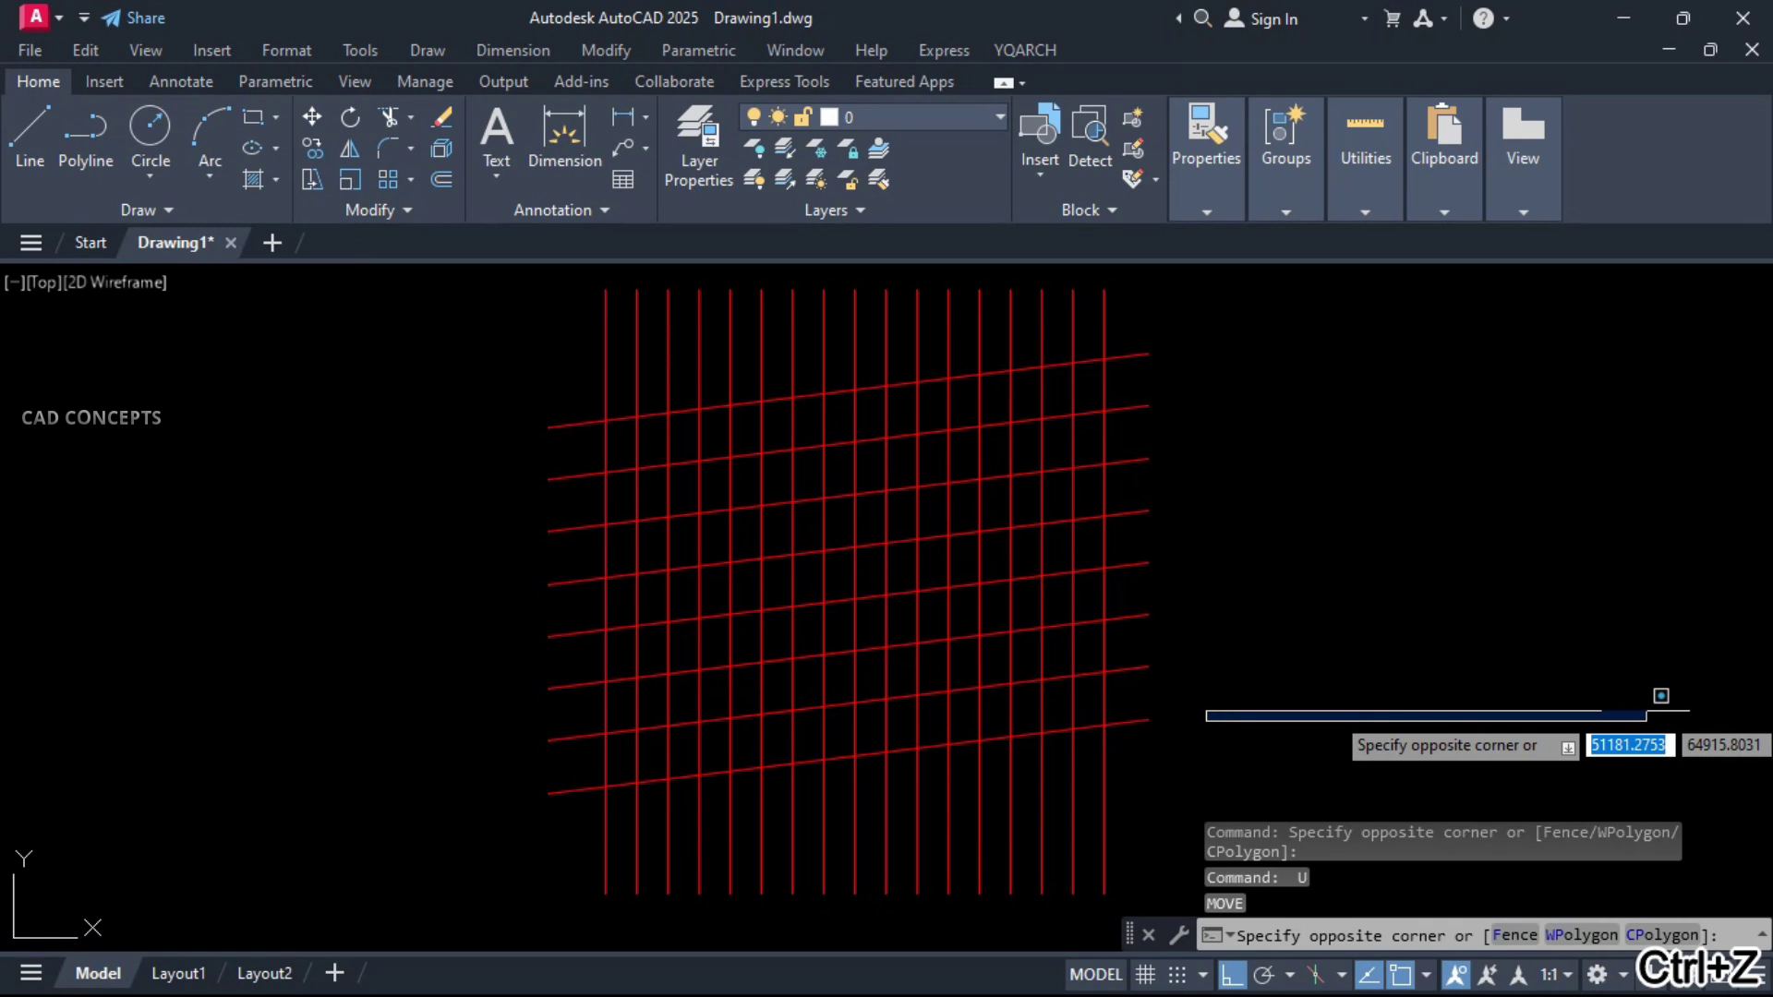
key(Escape)
click(1290, 770)
Break all 25 grid lines at their intersections
click(1119, 337)
text(B)
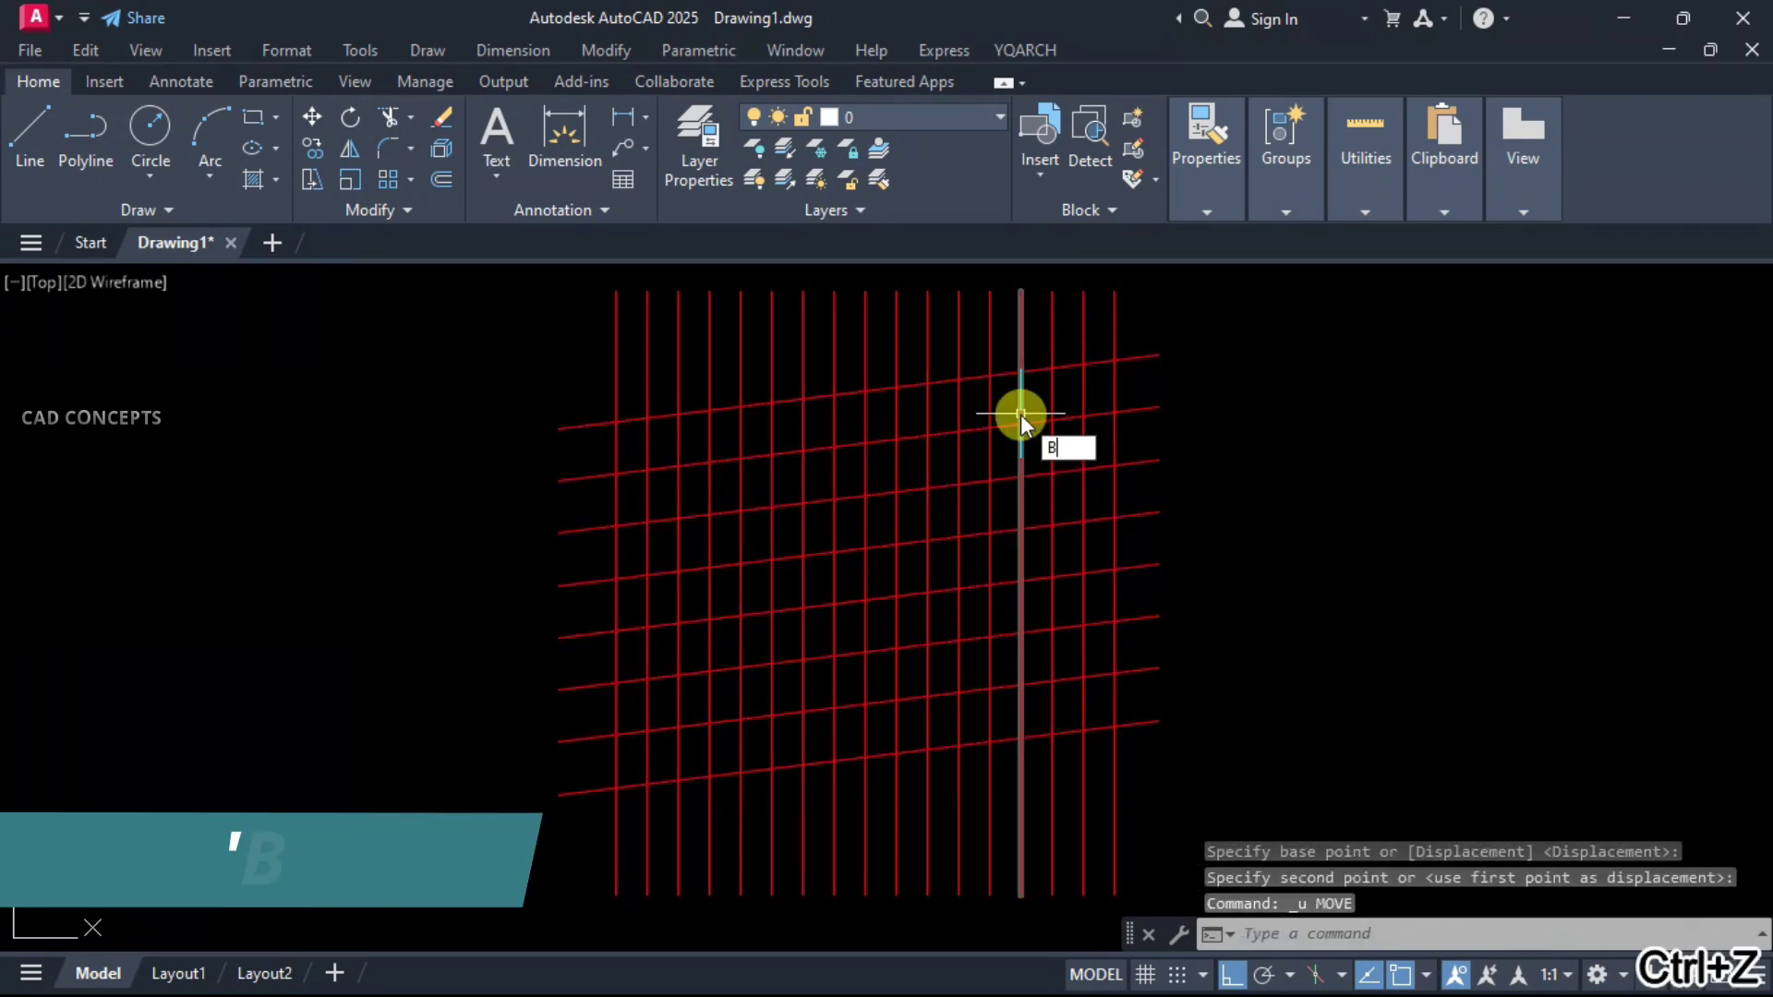
text(ba)
key(Return)
click(1177, 340)
click(447, 680)
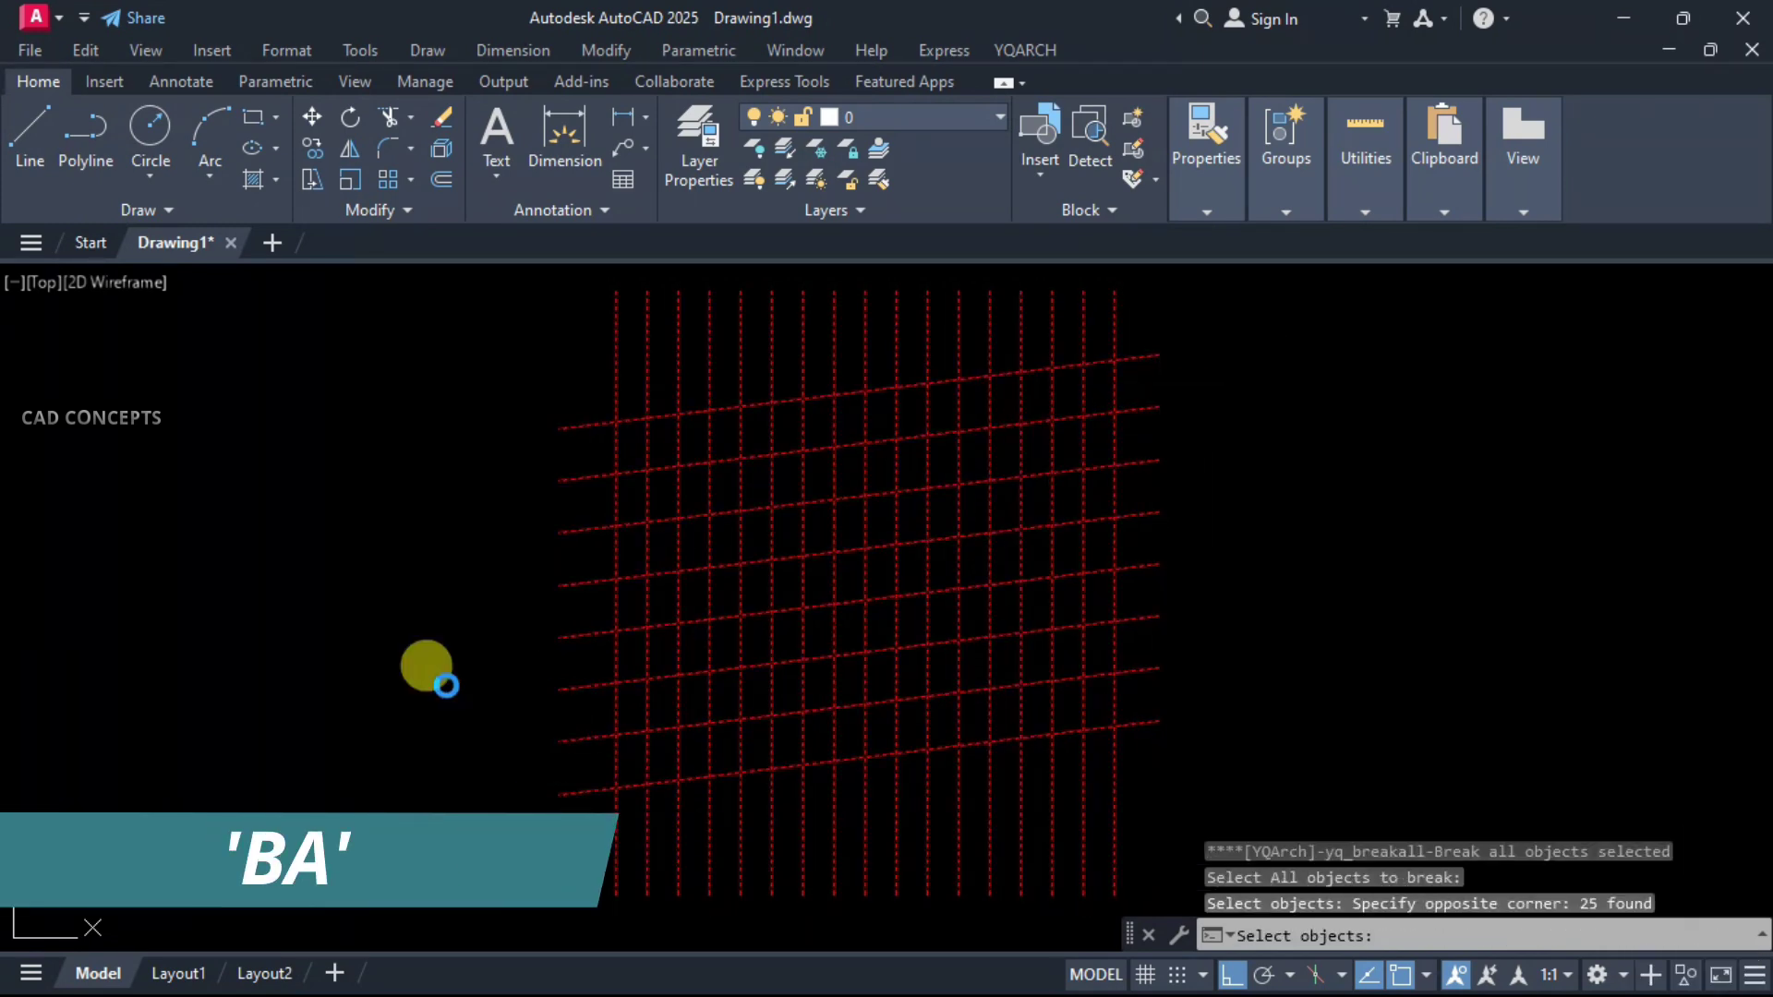
key(Return)
Move the broken left slanted pieces off to the left
click(603, 807)
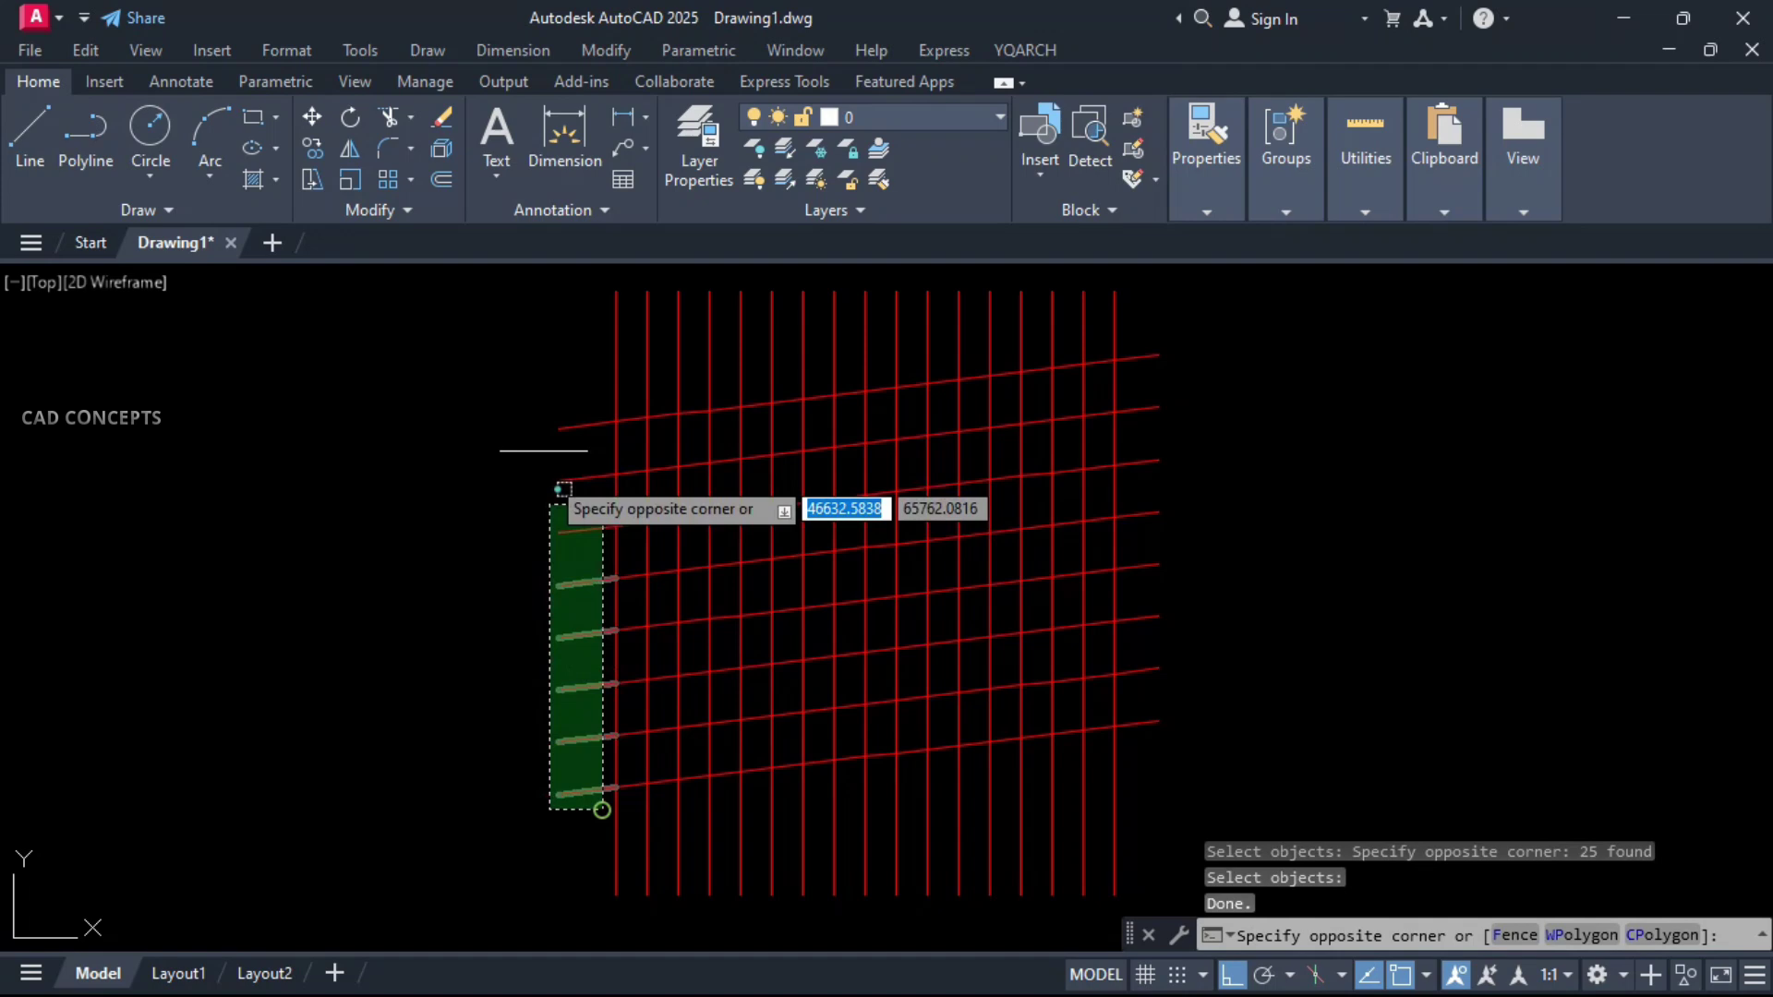
click(536, 366)
key(Return)
click(506, 827)
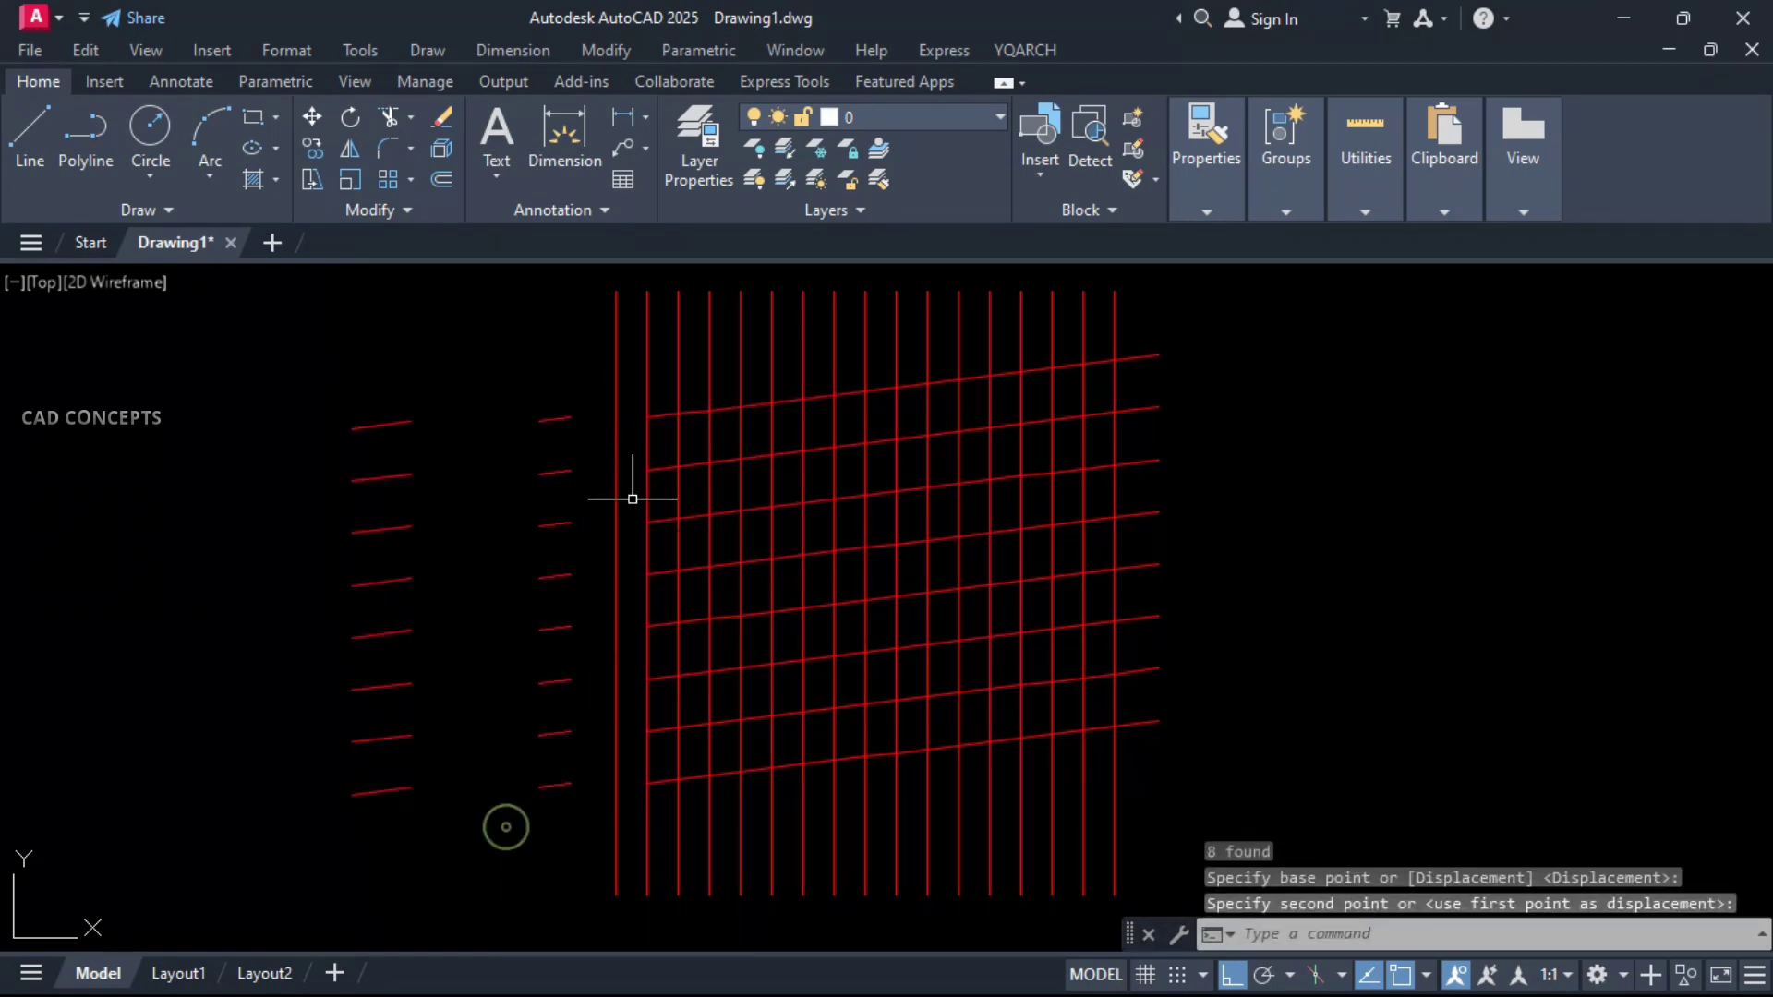
click(639, 390)
Move one vertical line down among the broken pieces
click(632, 397)
click(673, 811)
key(Return)
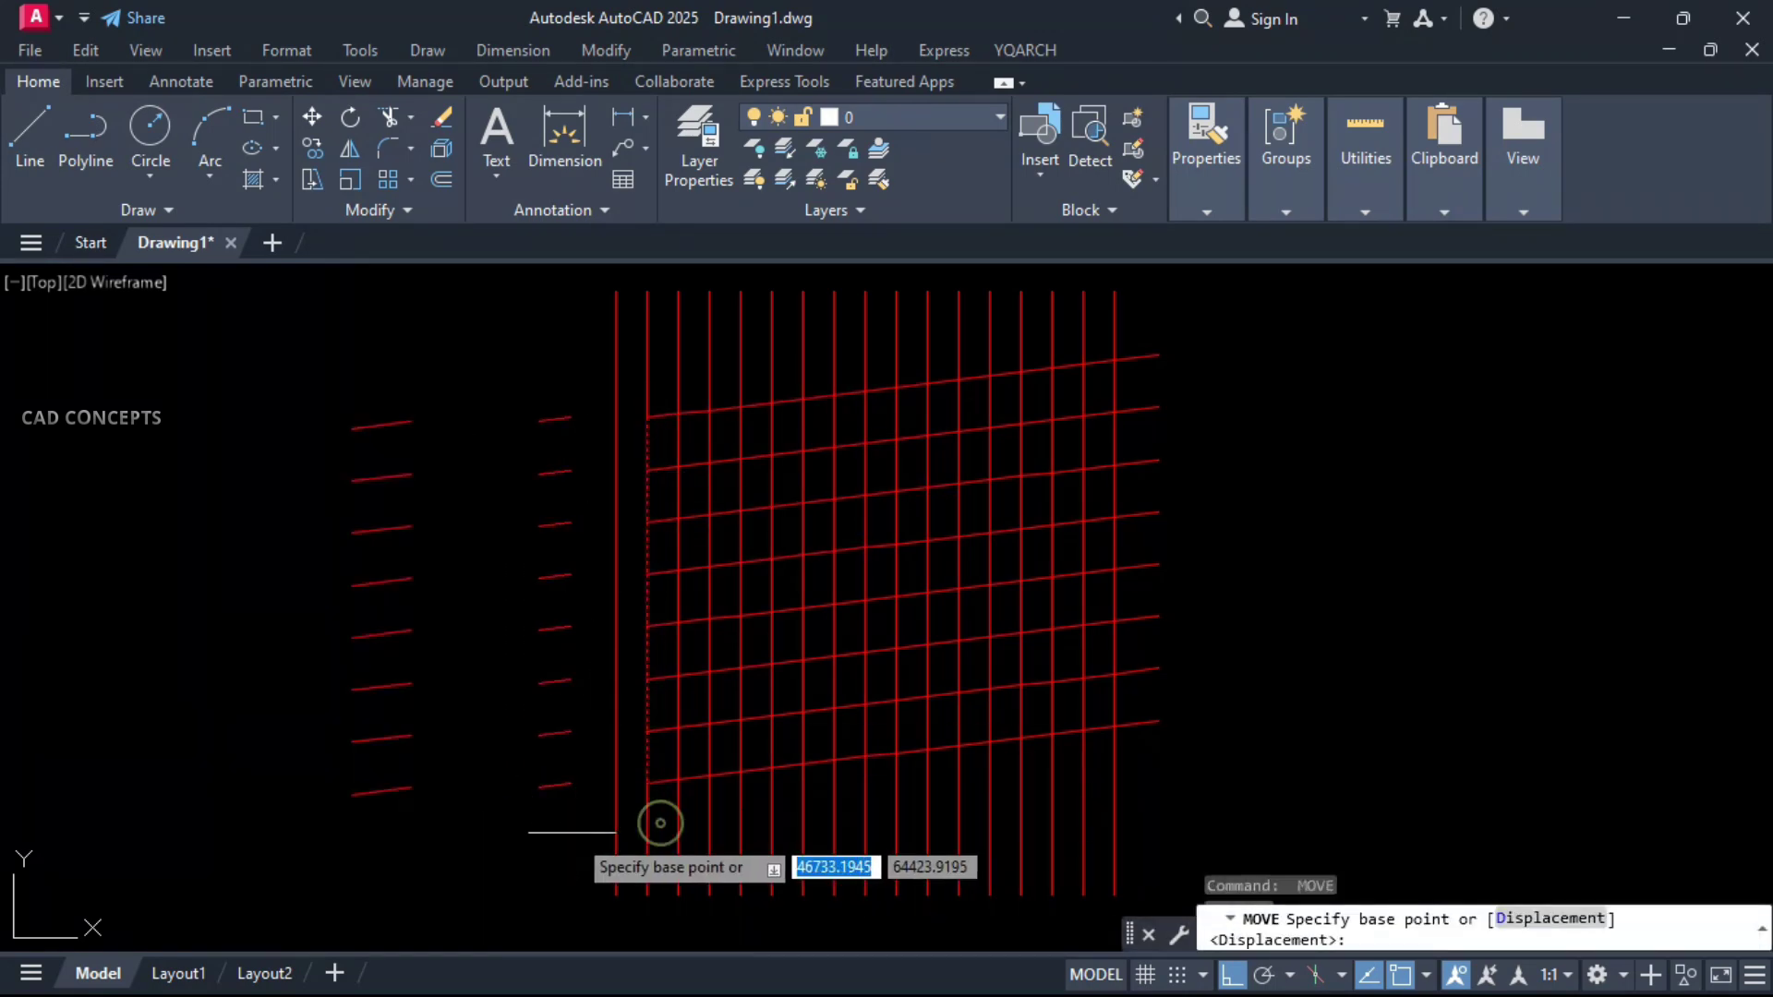
click(514, 837)
click(353, 870)
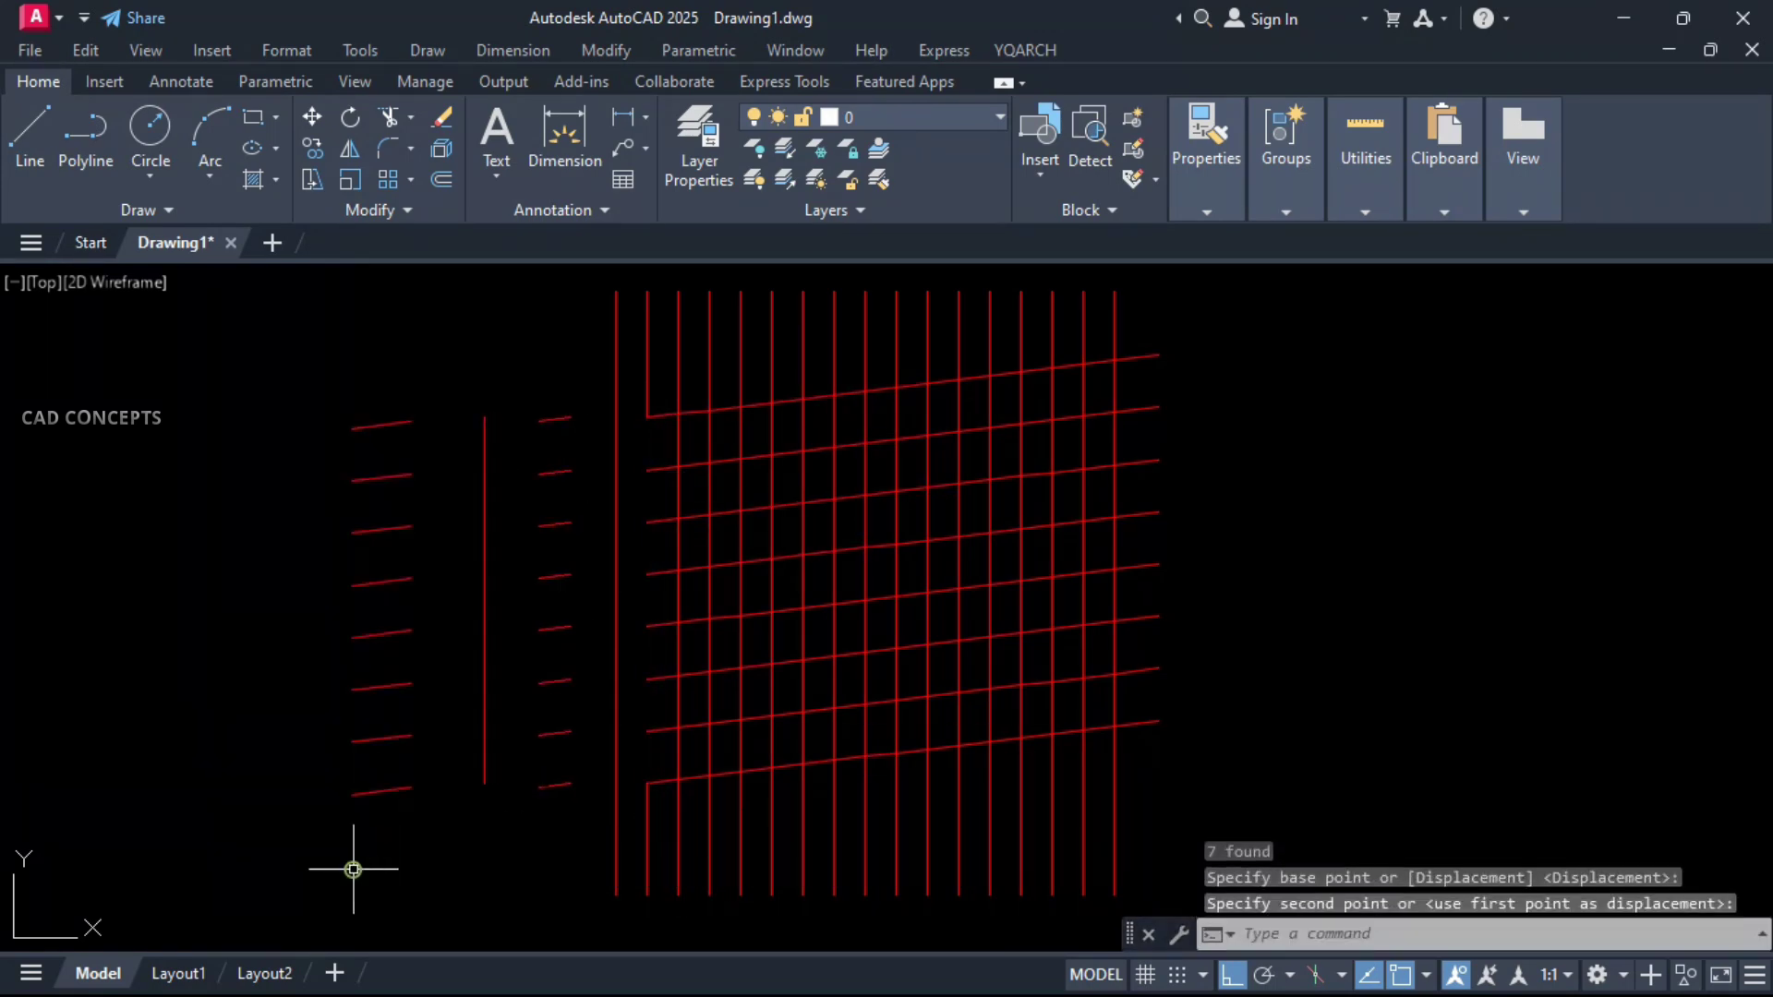
key(Return)
Shift a short vertical line piece slightly left
click(479, 715)
click(466, 557)
key(Escape)
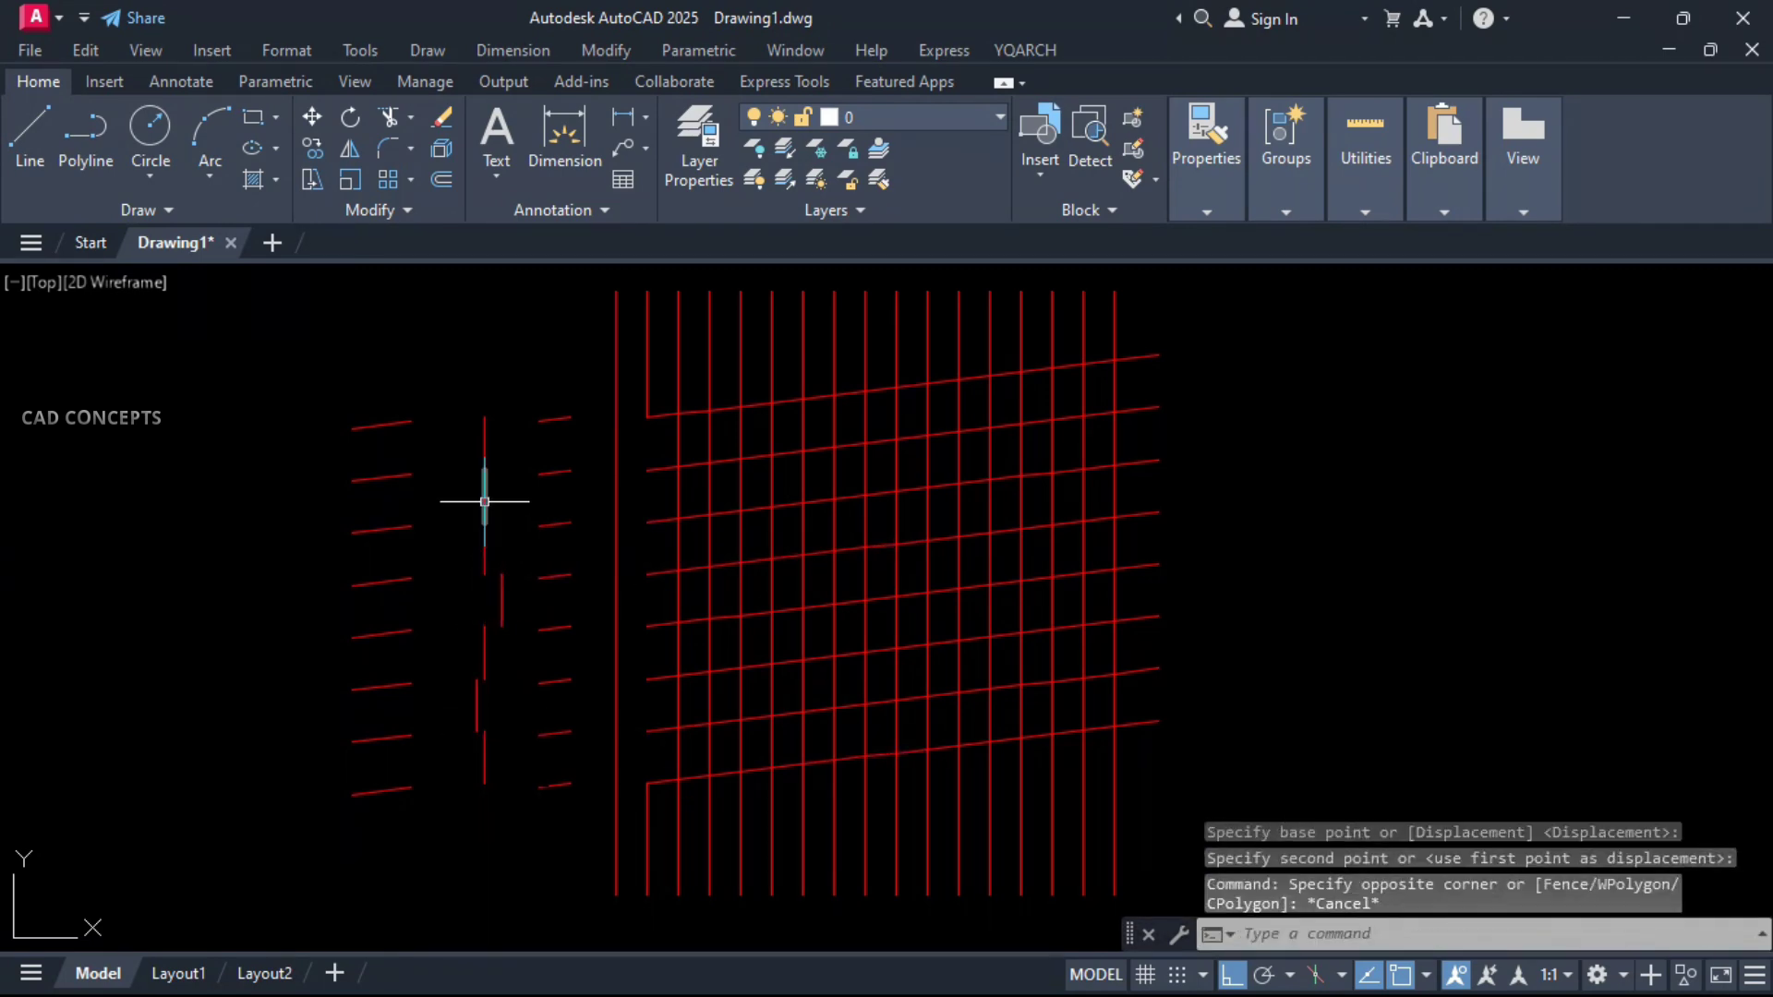
key(Return)
click(484, 502)
key(Return)
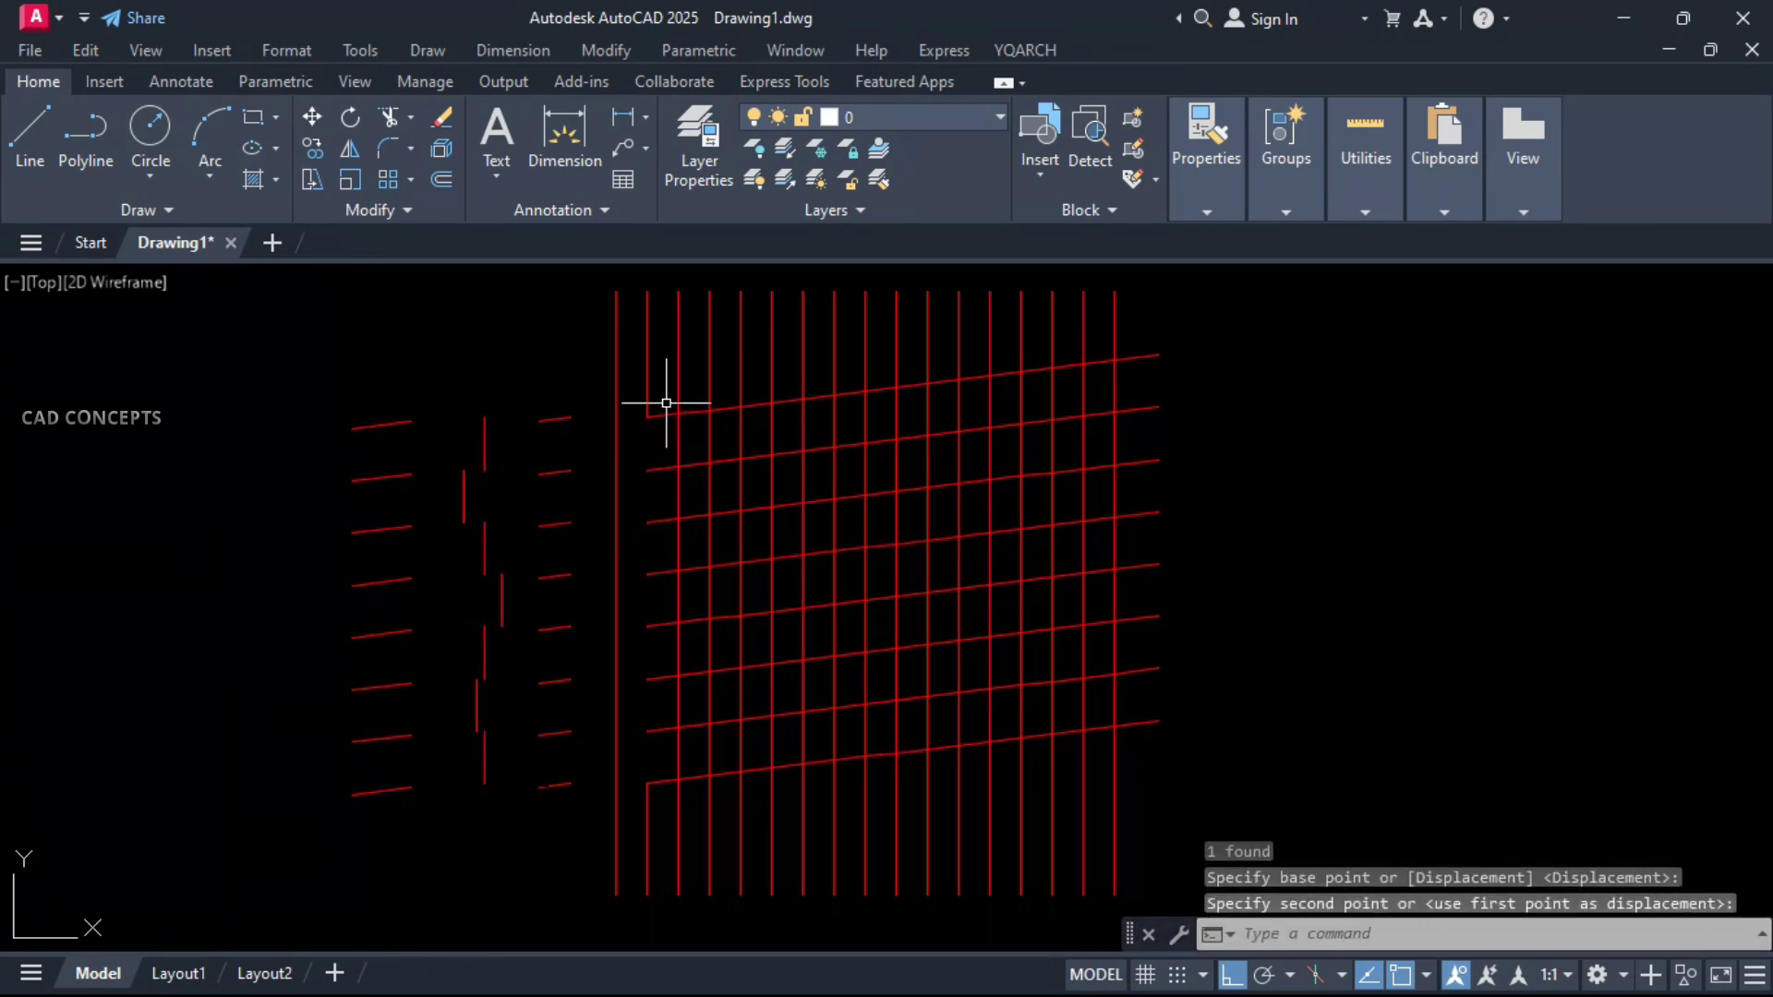
Move eight short slanted pieces to the right of the grid
click(665, 404)
click(653, 813)
key(Return)
click(725, 673)
click(1443, 675)
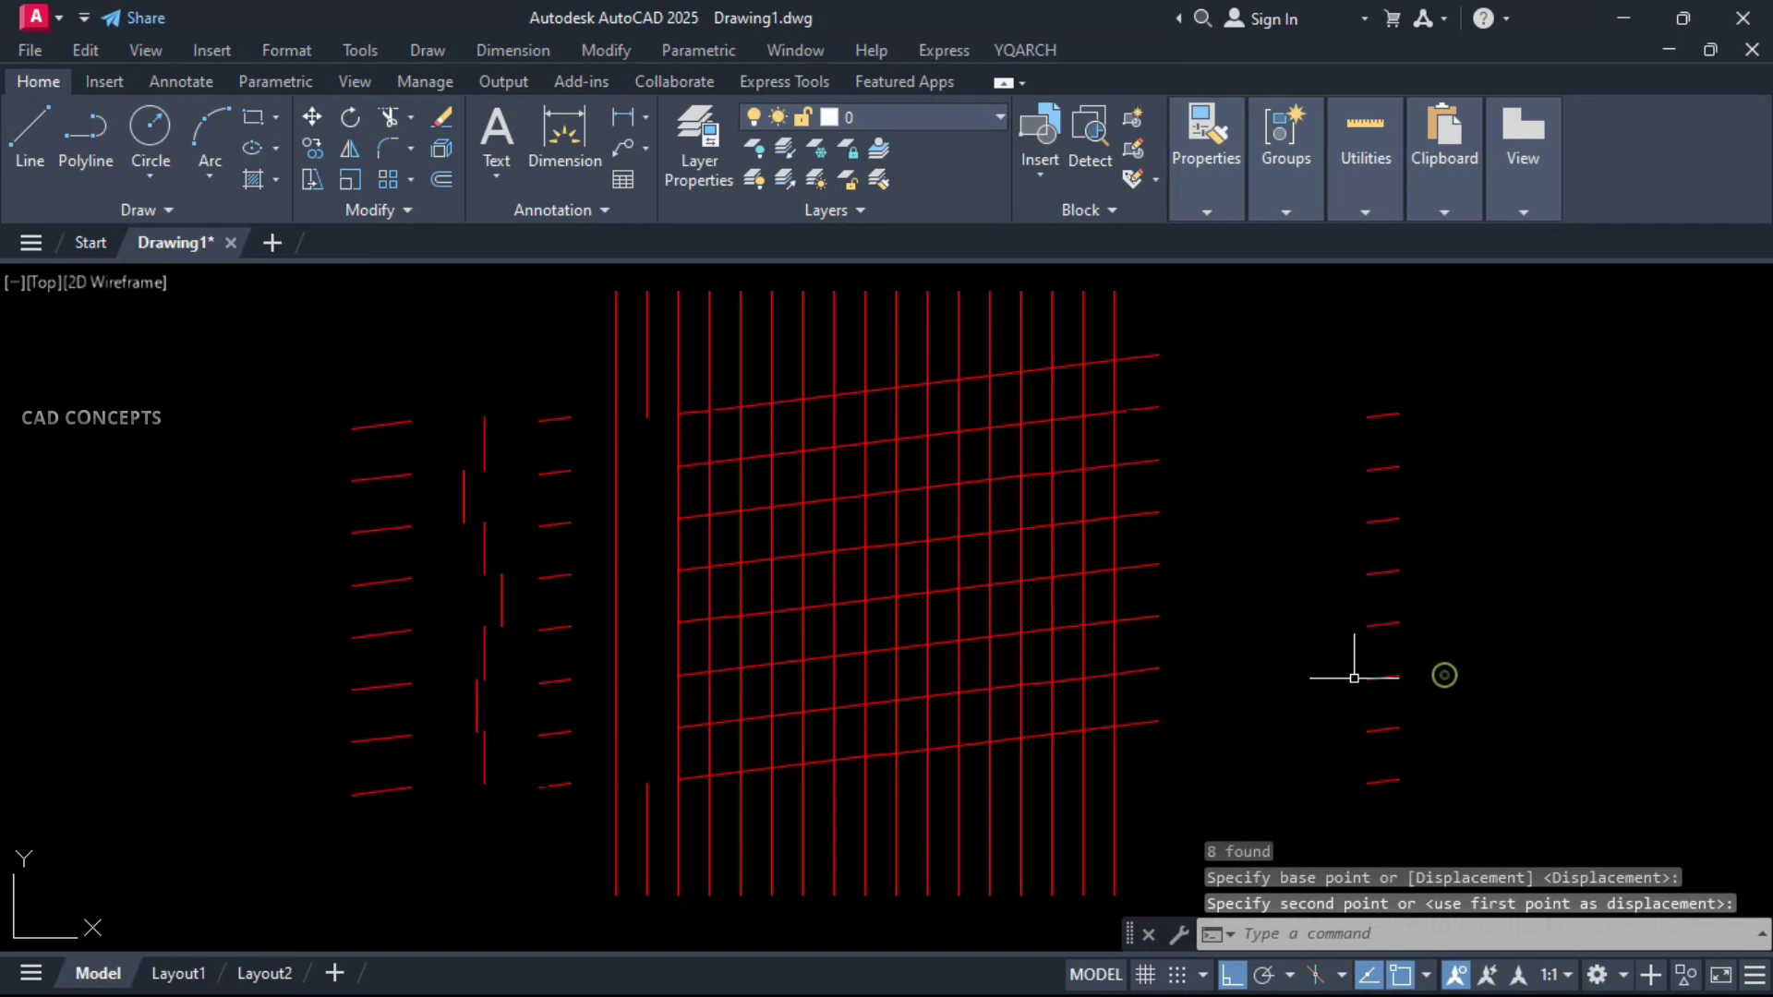
Shift the eight short right-edge segments about 37 px further right
click(1149, 336)
click(1128, 734)
key(Return)
click(1228, 684)
click(1278, 684)
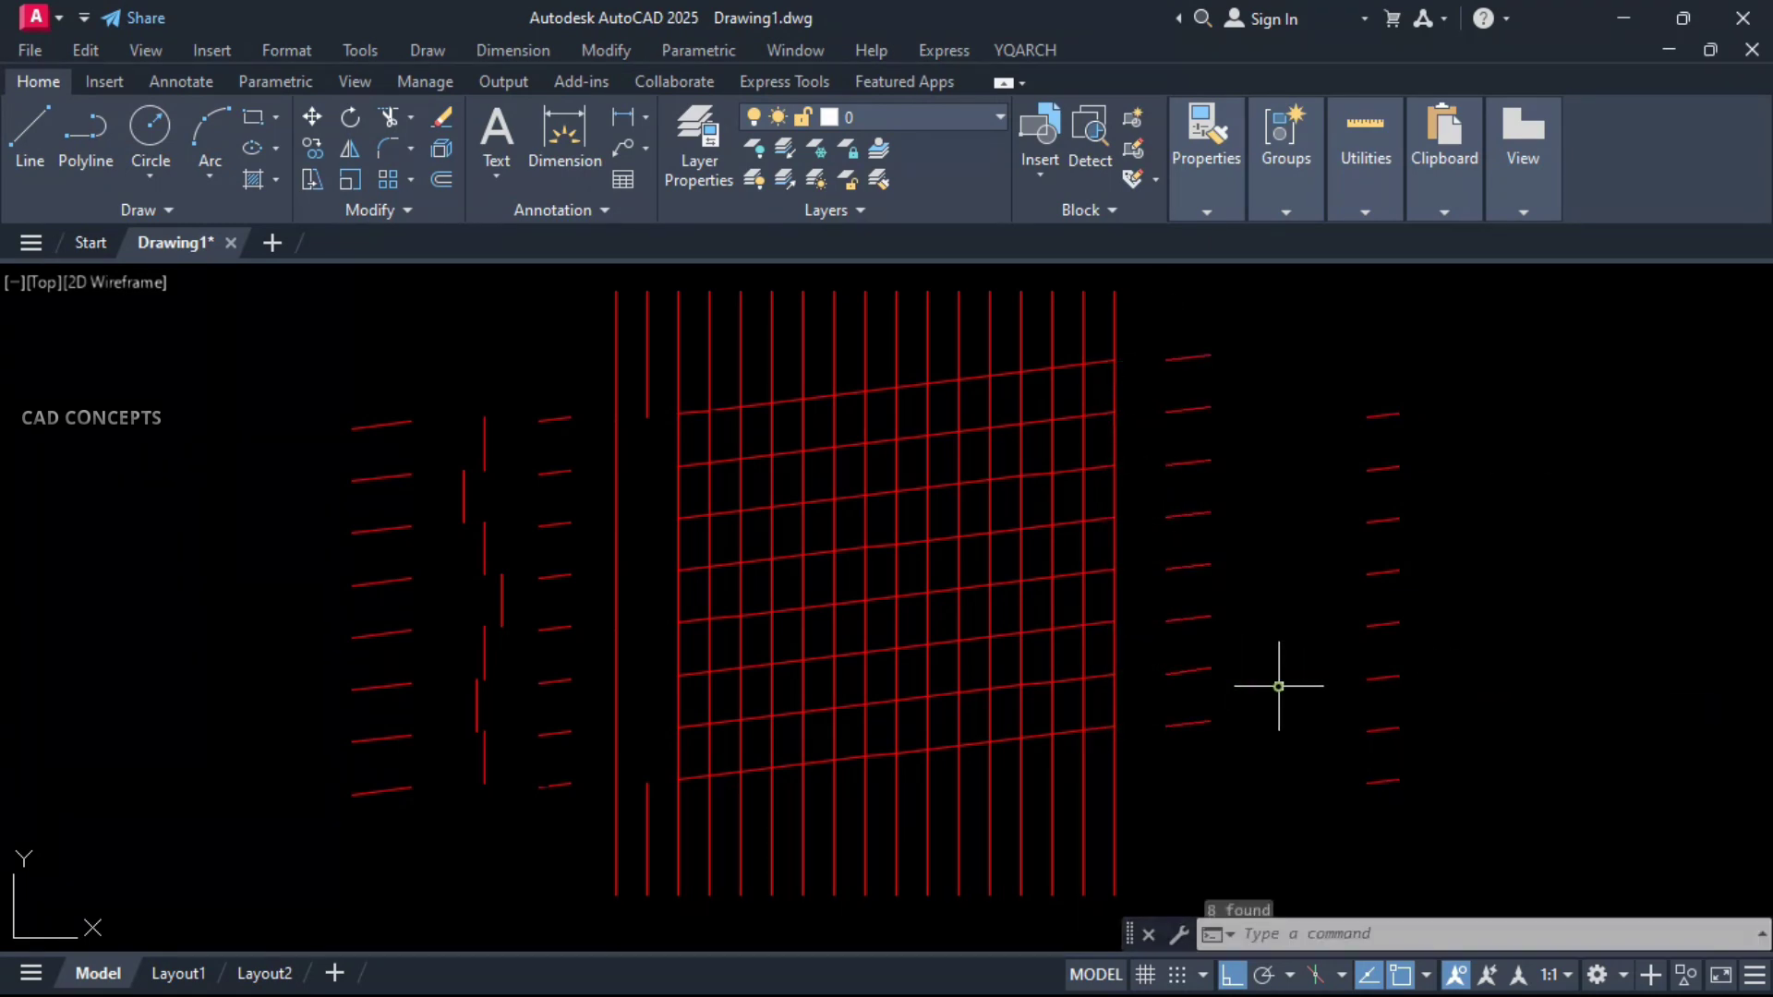
click(886, 371)
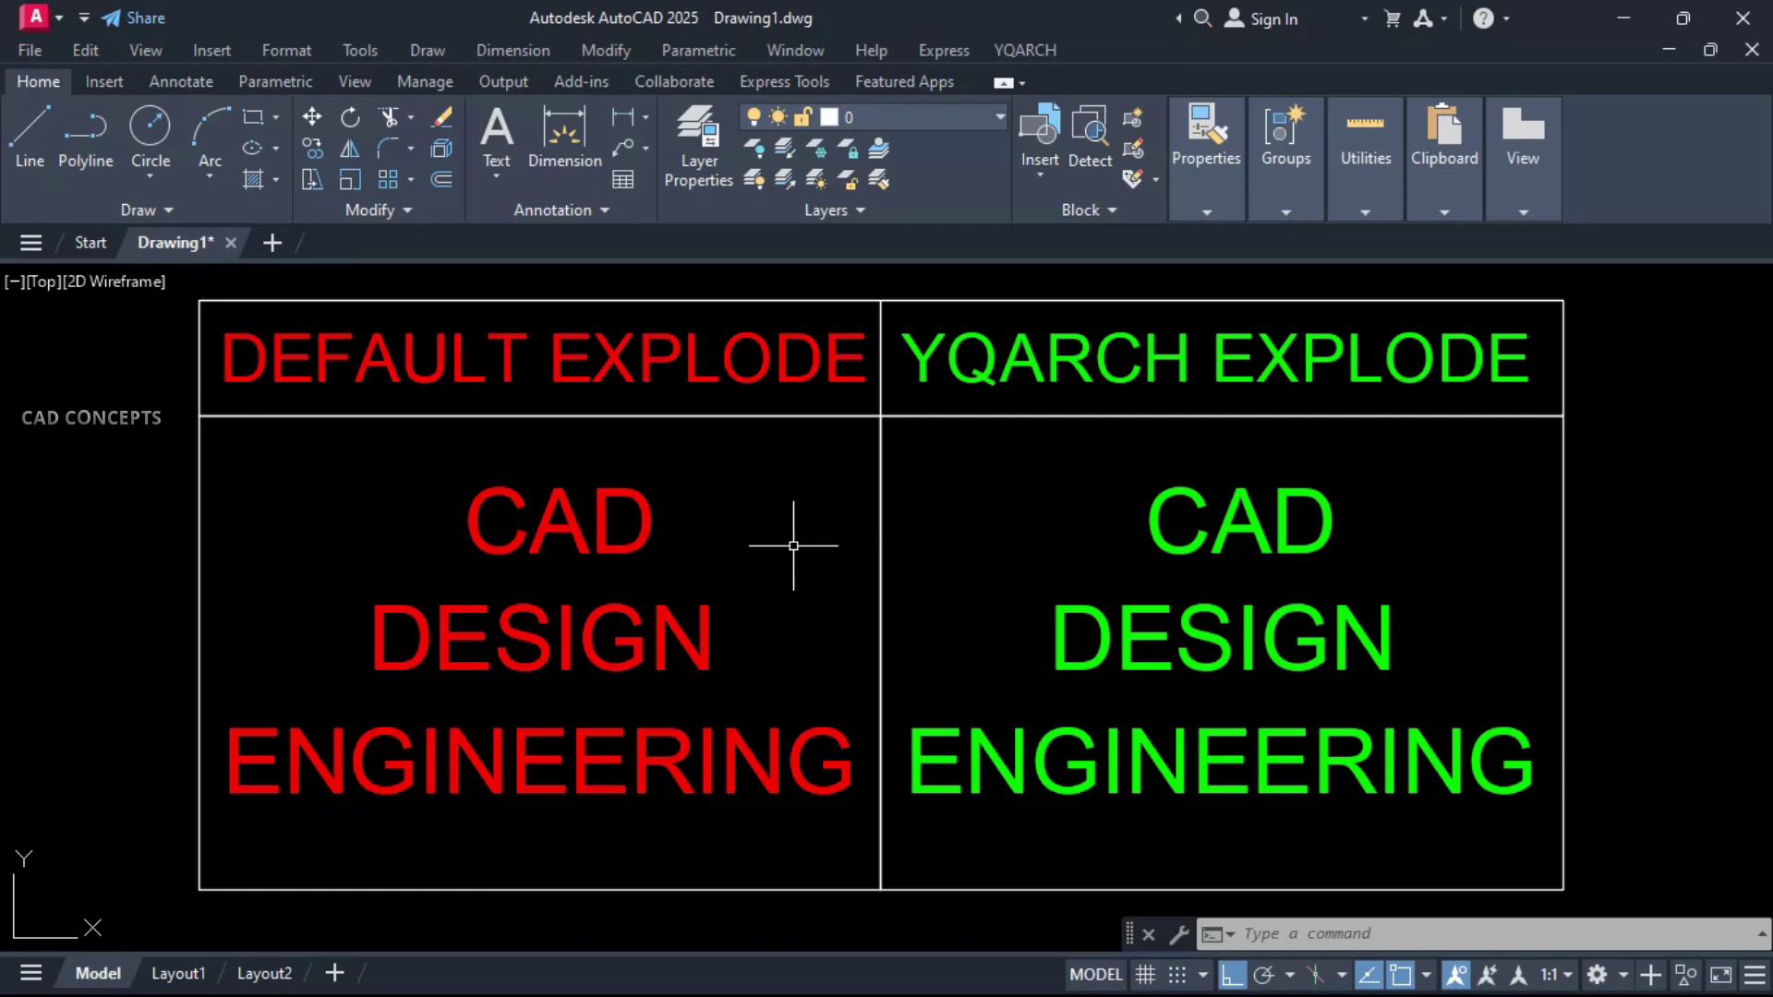
text(TXT)
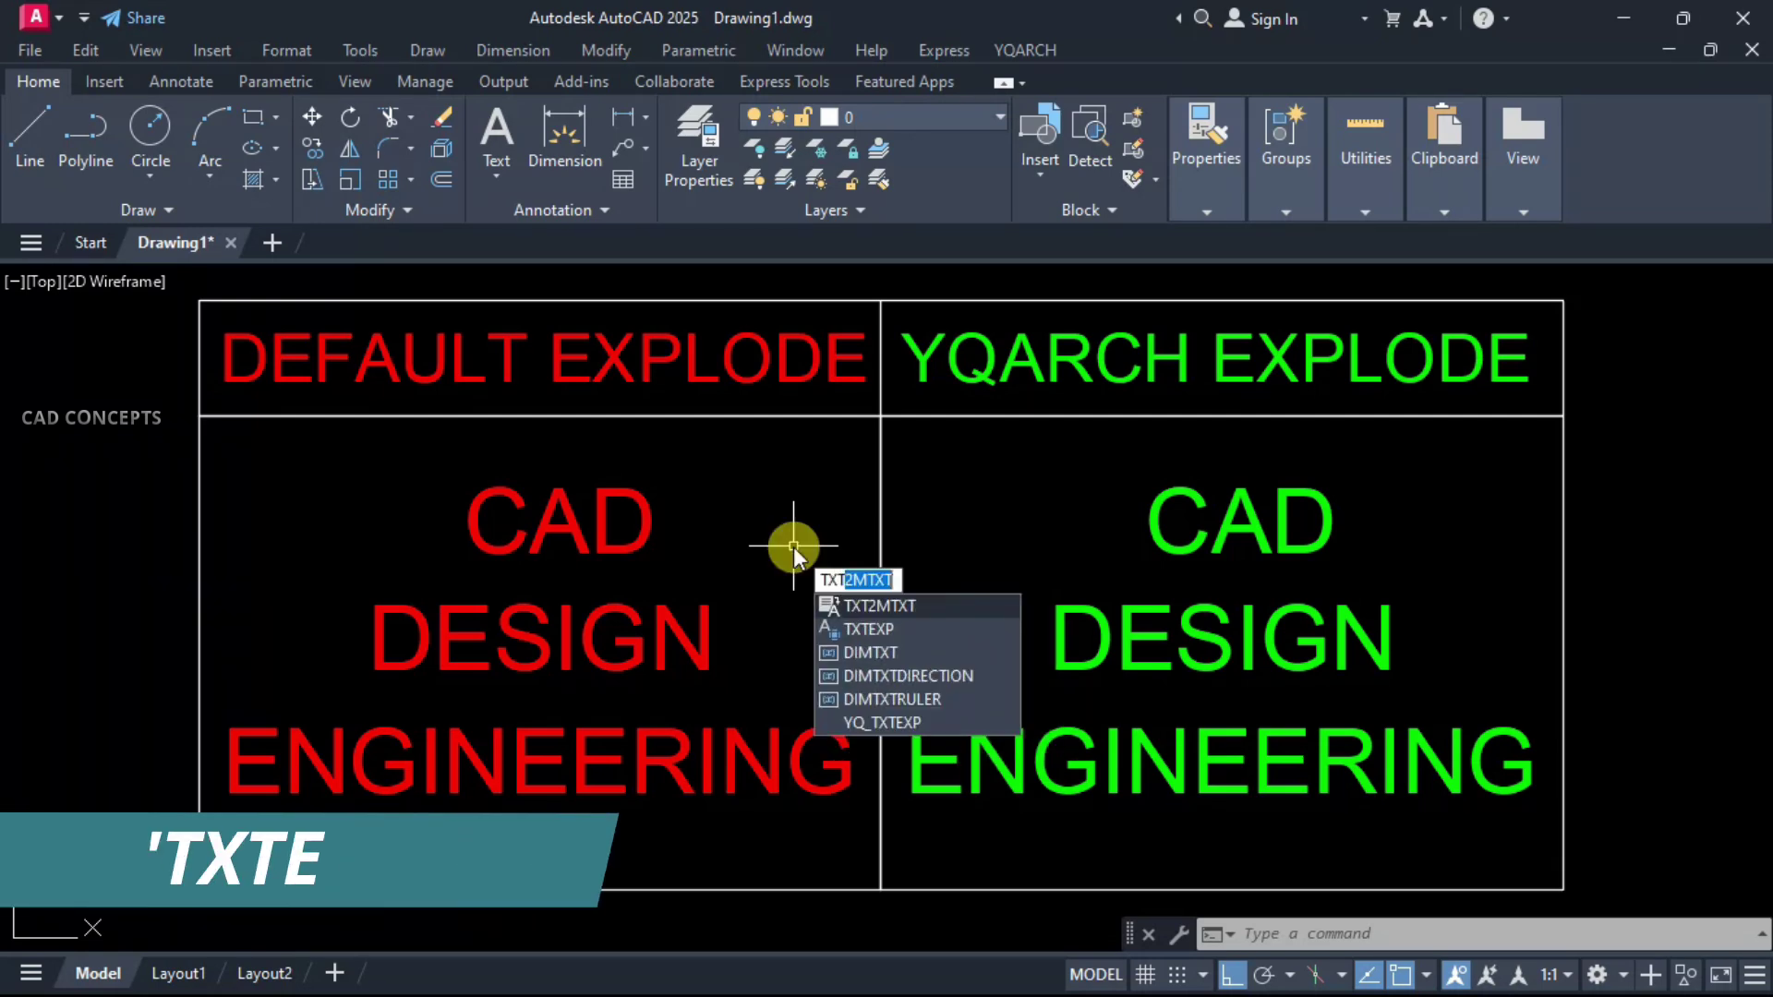
text(EXP)
Explode the red CAD, DESIGN and ENGINEERING text lines with TXTEXP
key(Return)
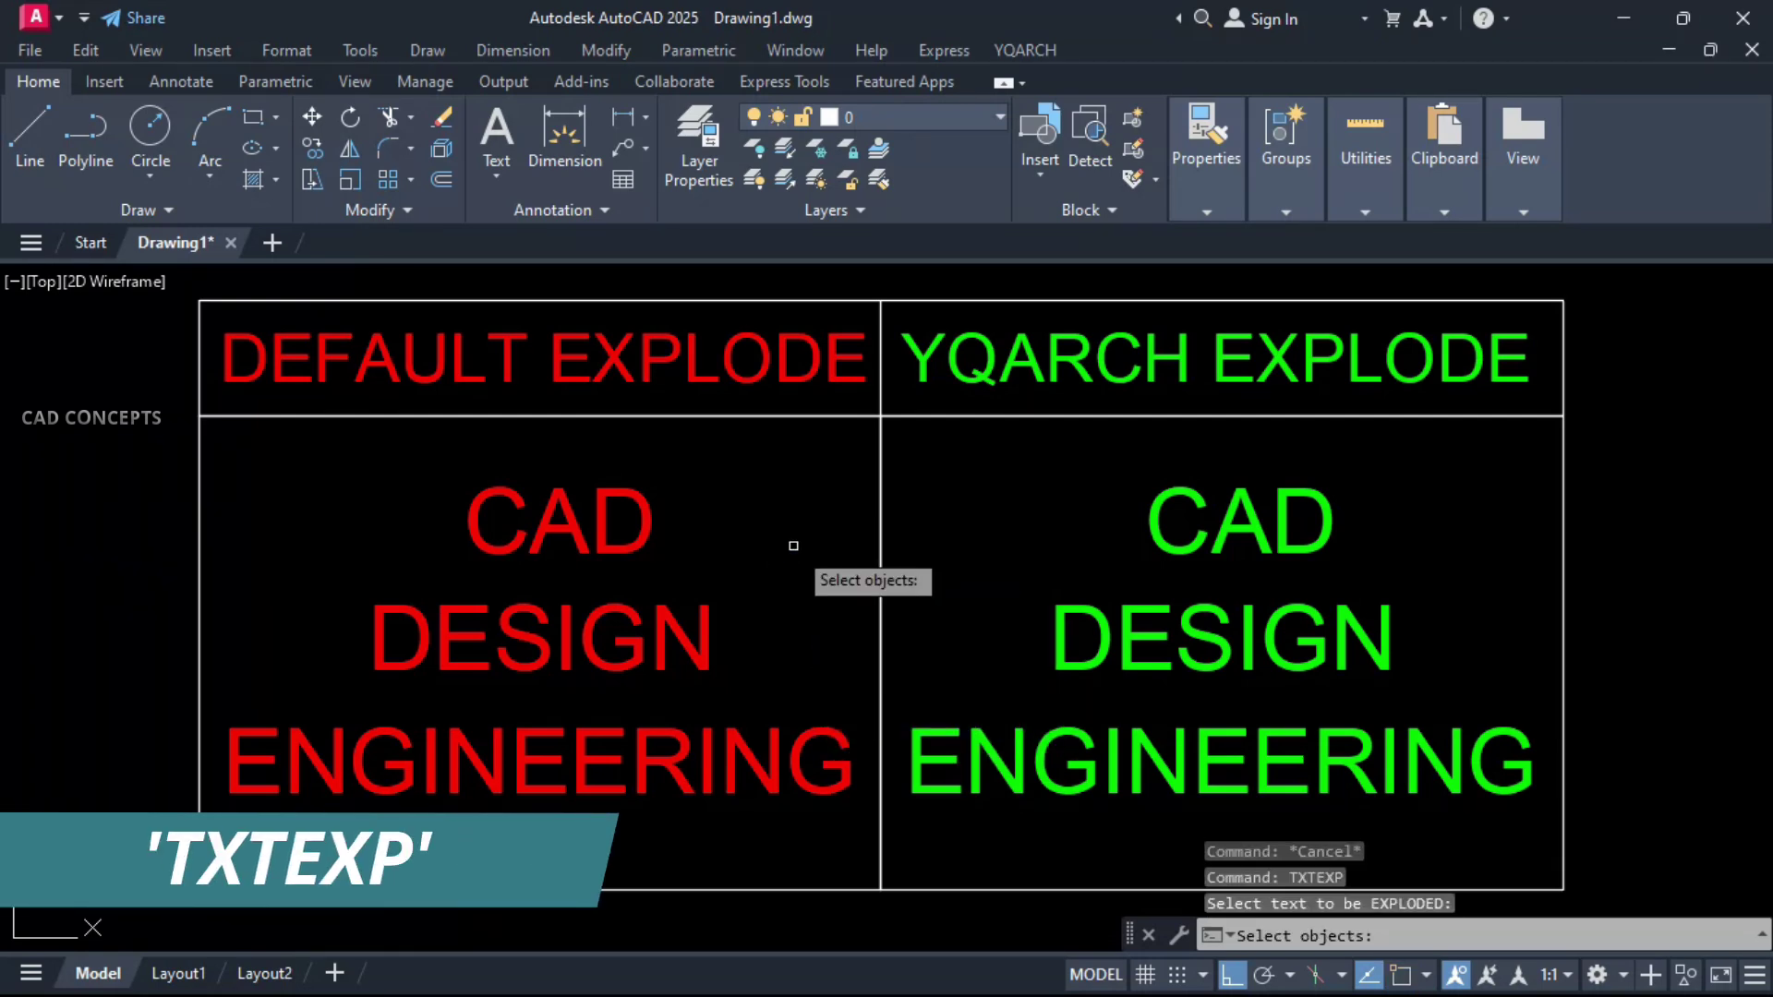
click(770, 485)
click(506, 831)
key(Return)
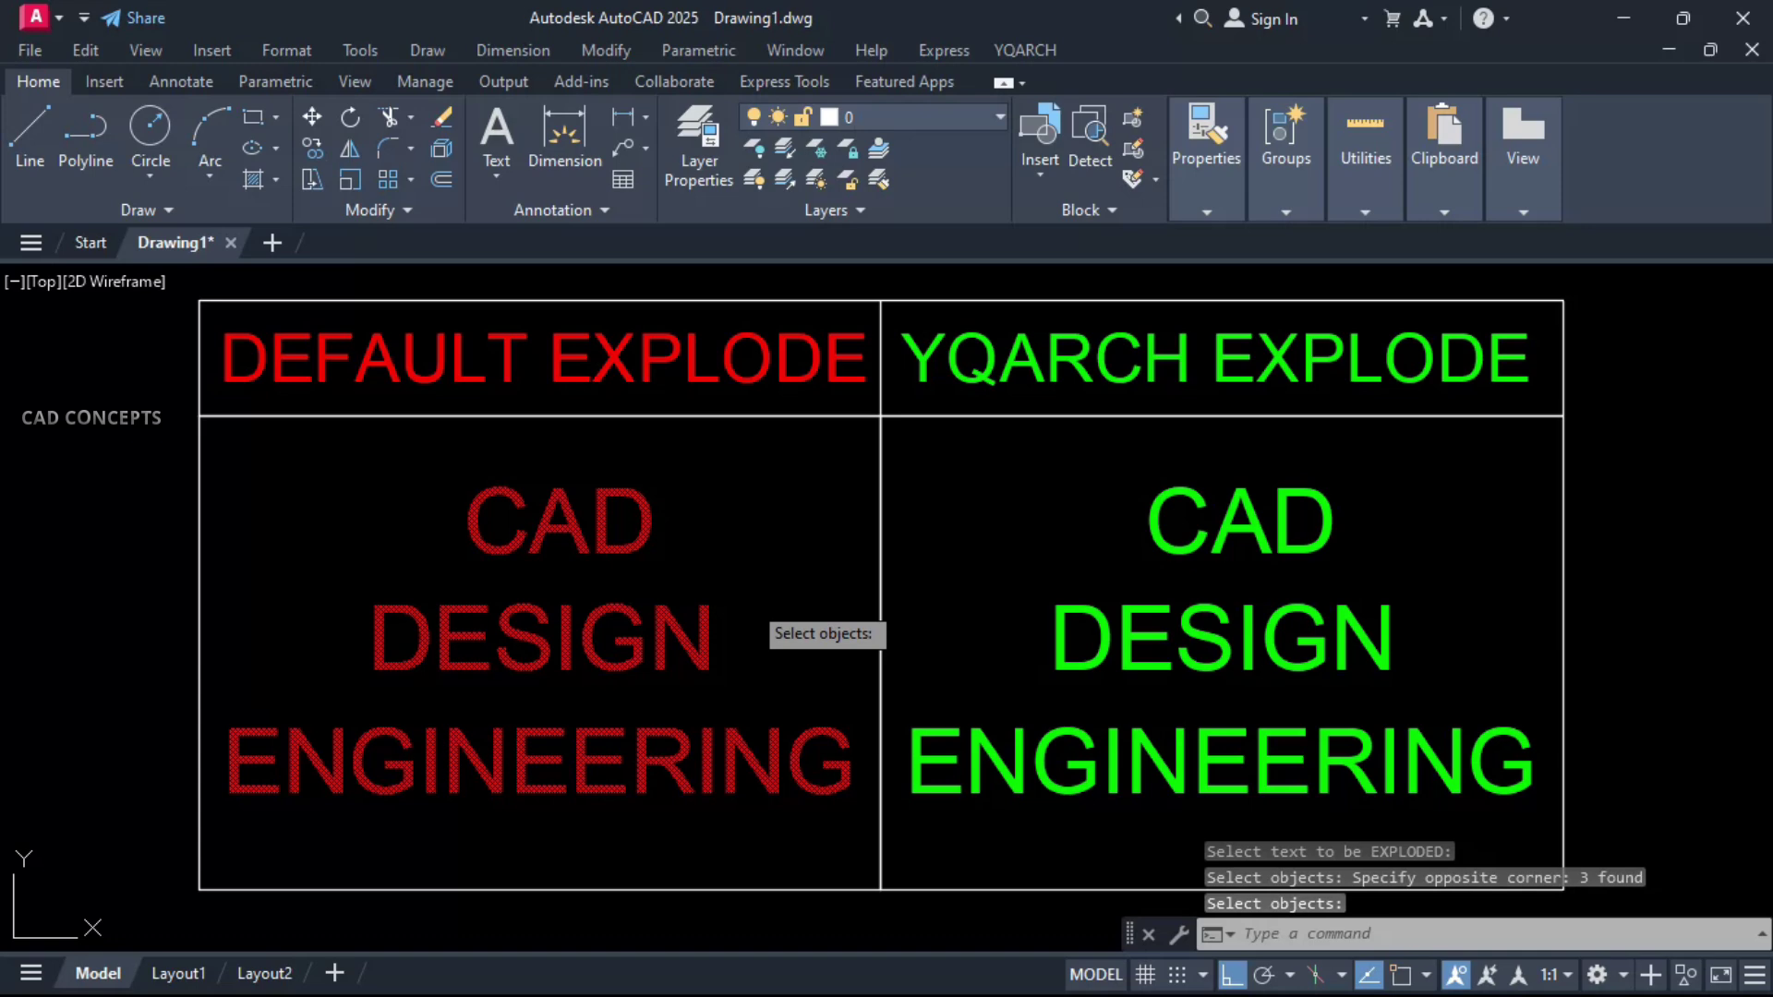
scroll(484, 544, up, 2)
scroll(484, 544, up, 4)
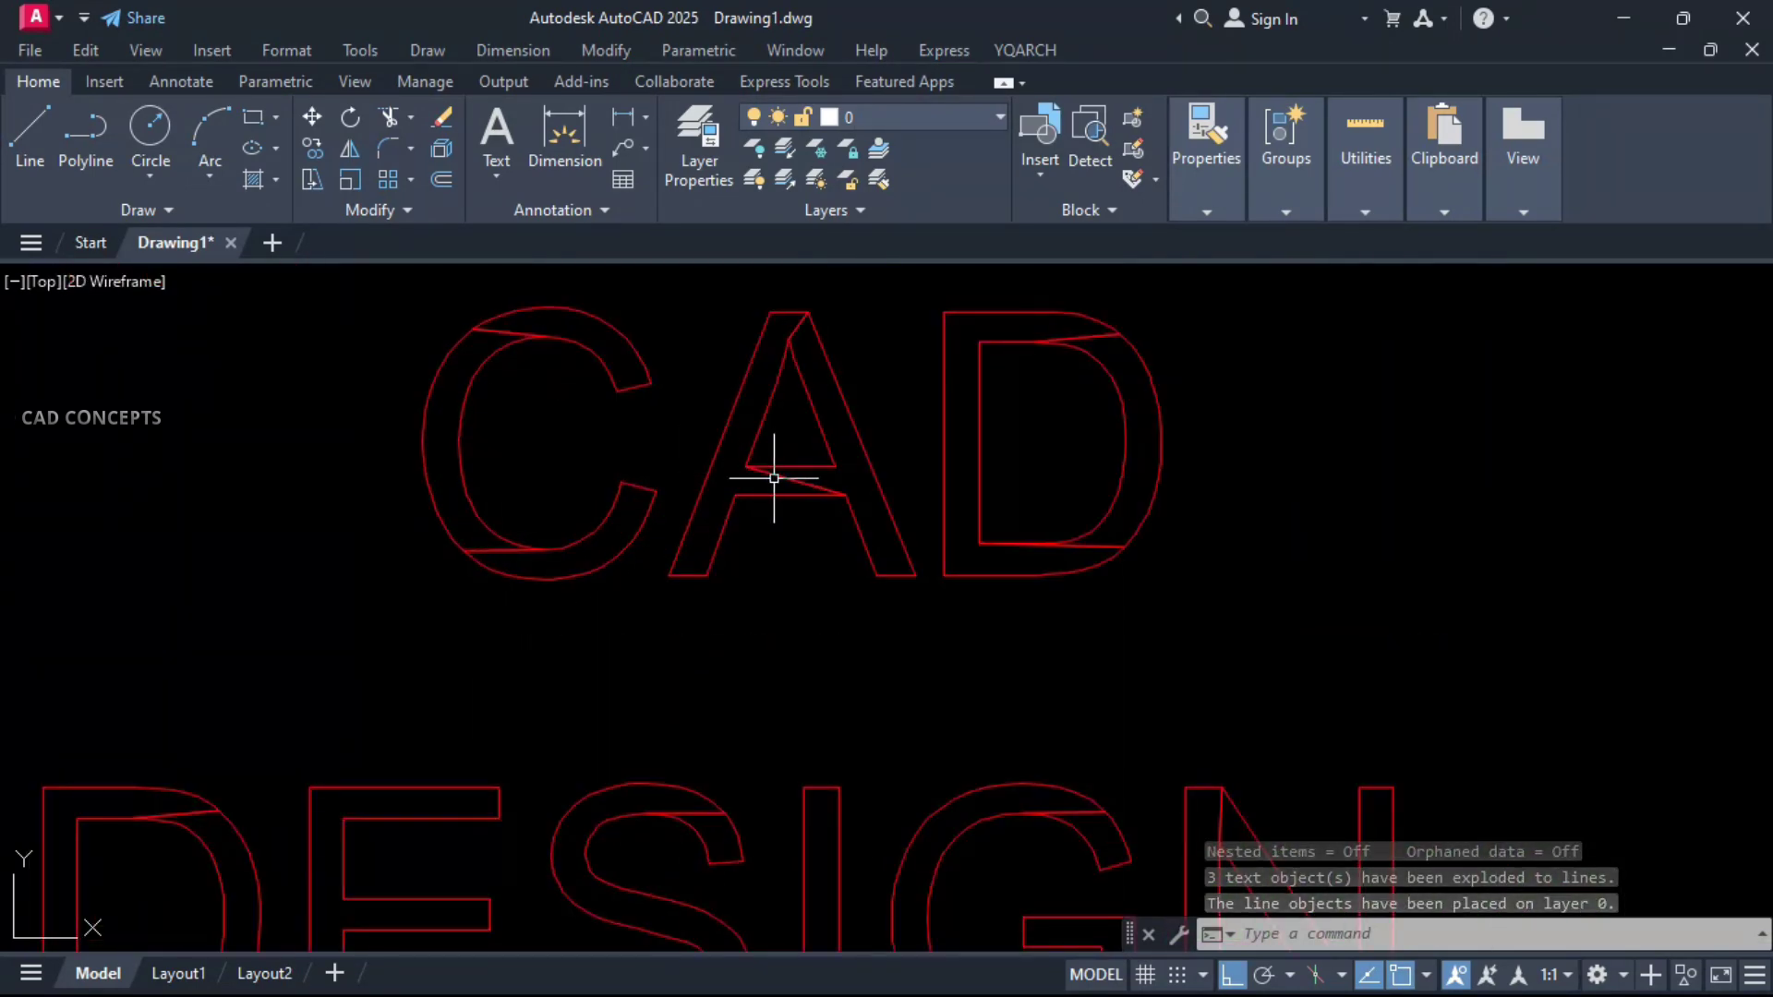
scroll(1079, 336, down, 4)
scroll(909, 602, up, 2)
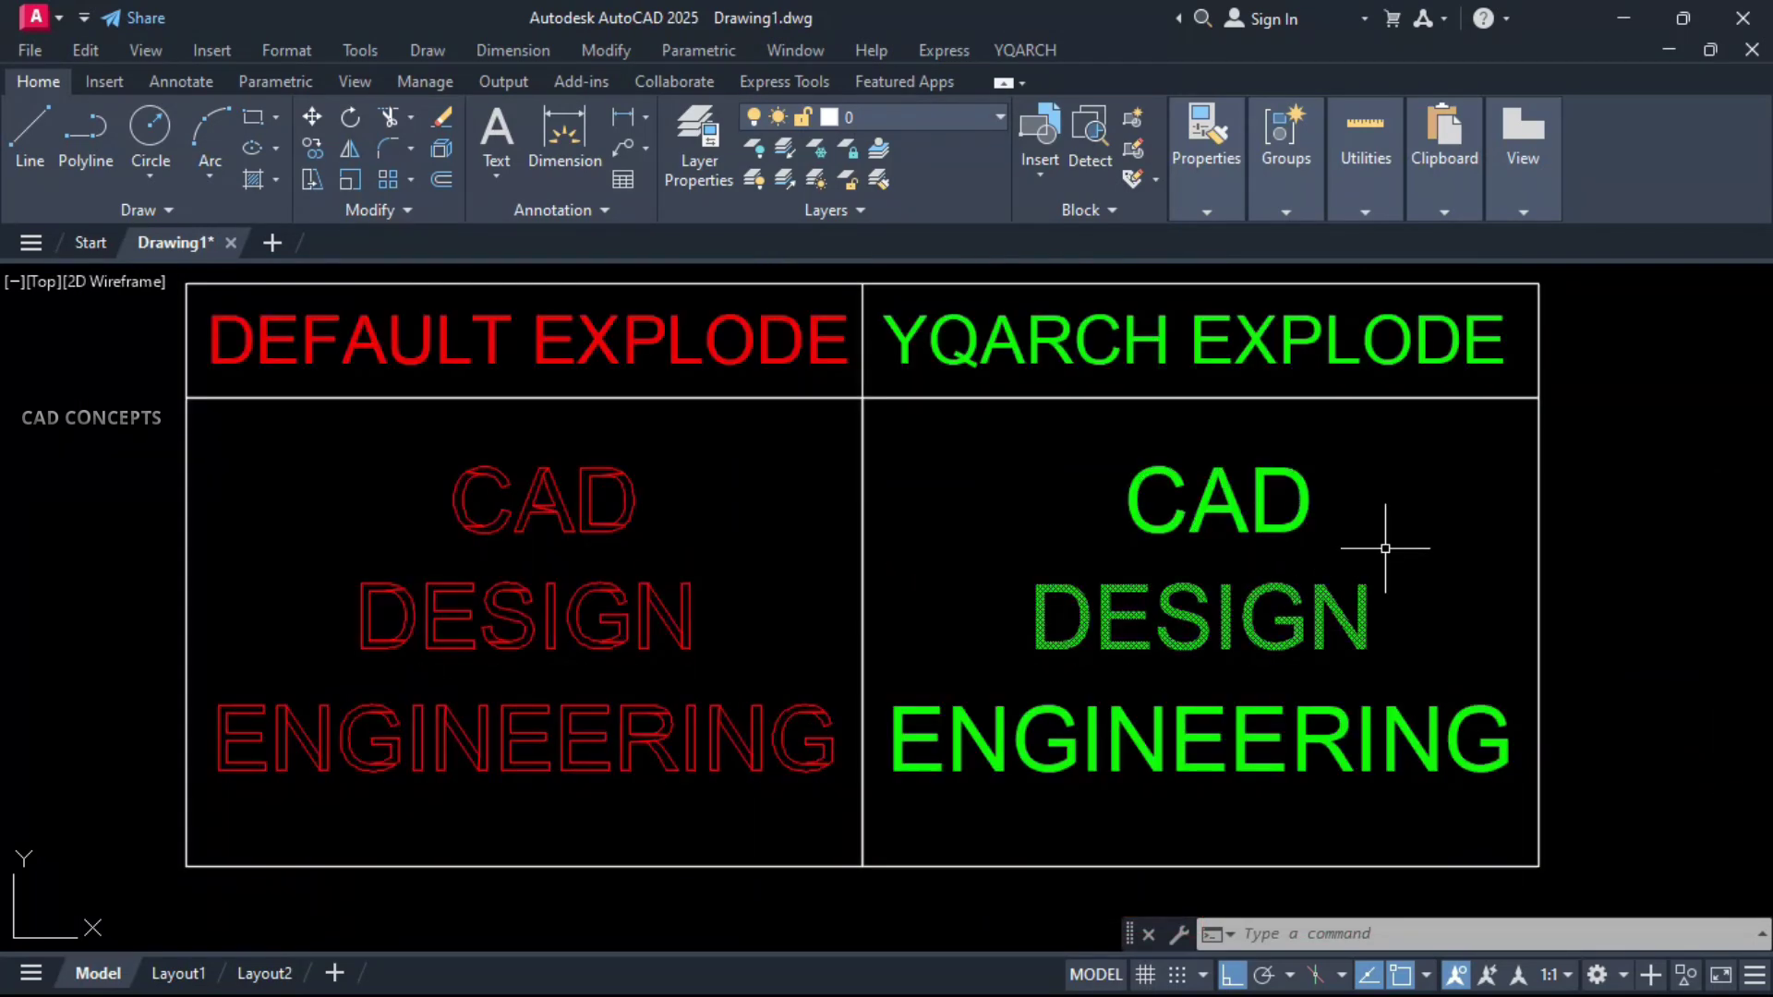
text(TT)
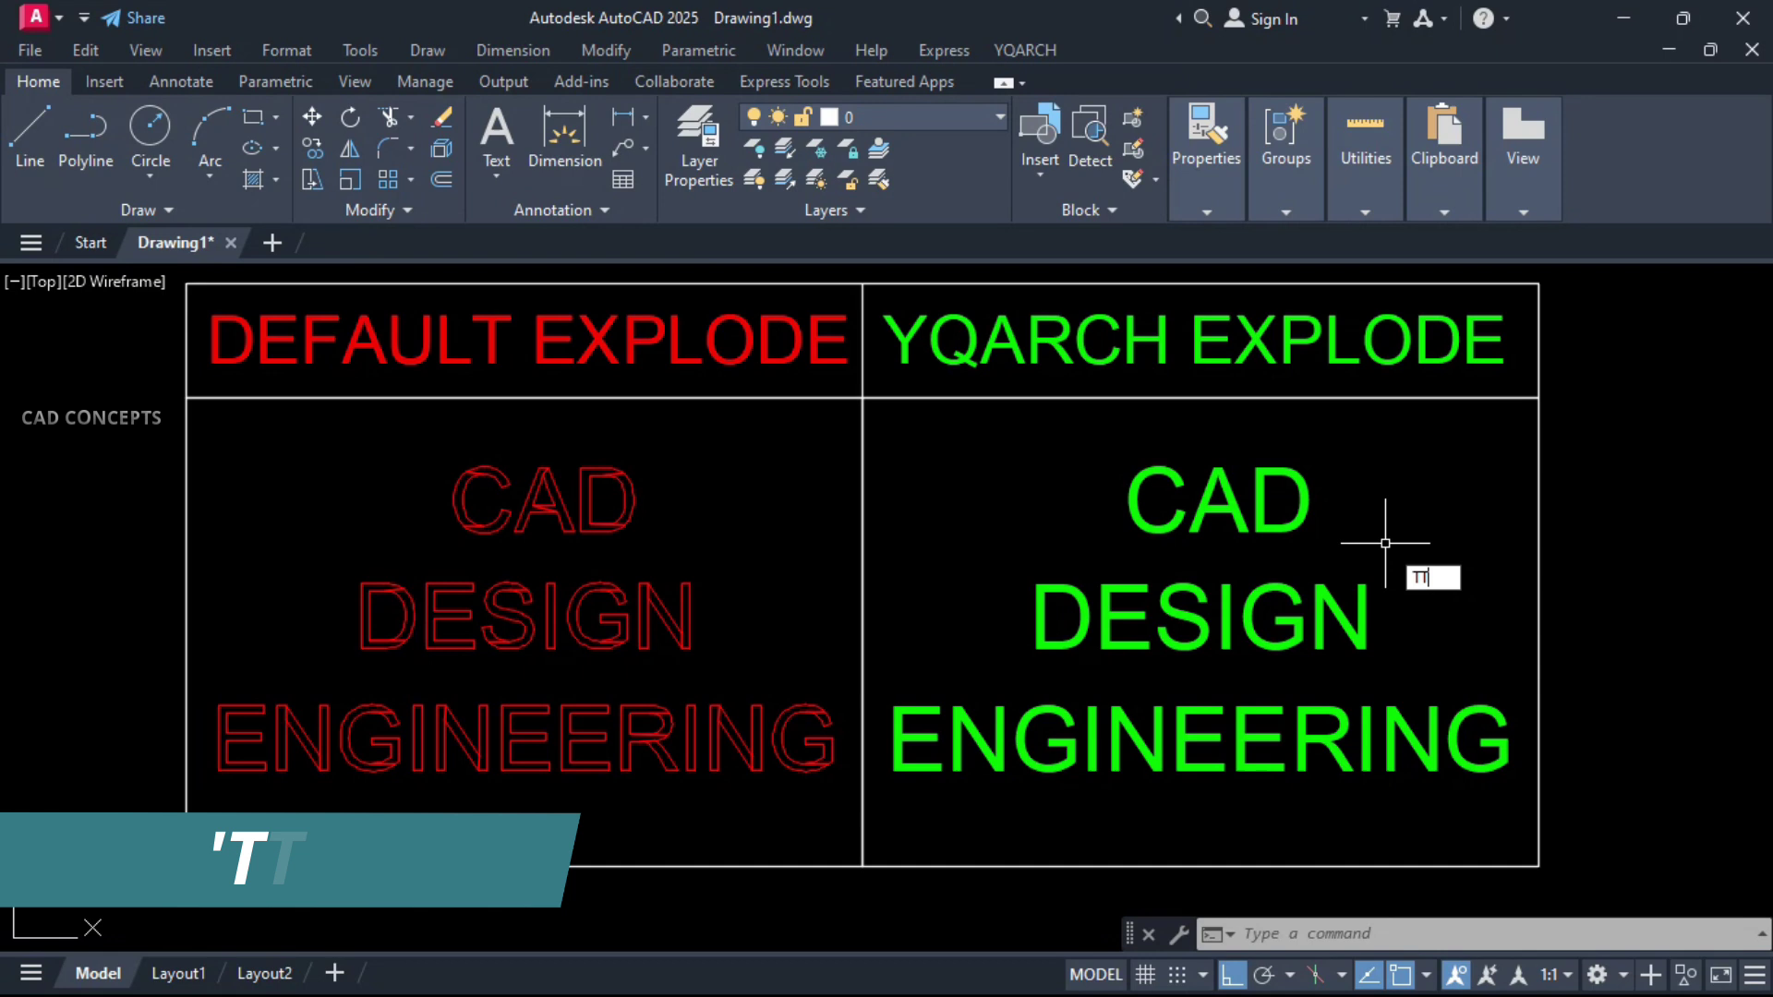
text(X)
Explode the three green words into outline lines with the TTX text-explode command
key(Return)
click(1390, 482)
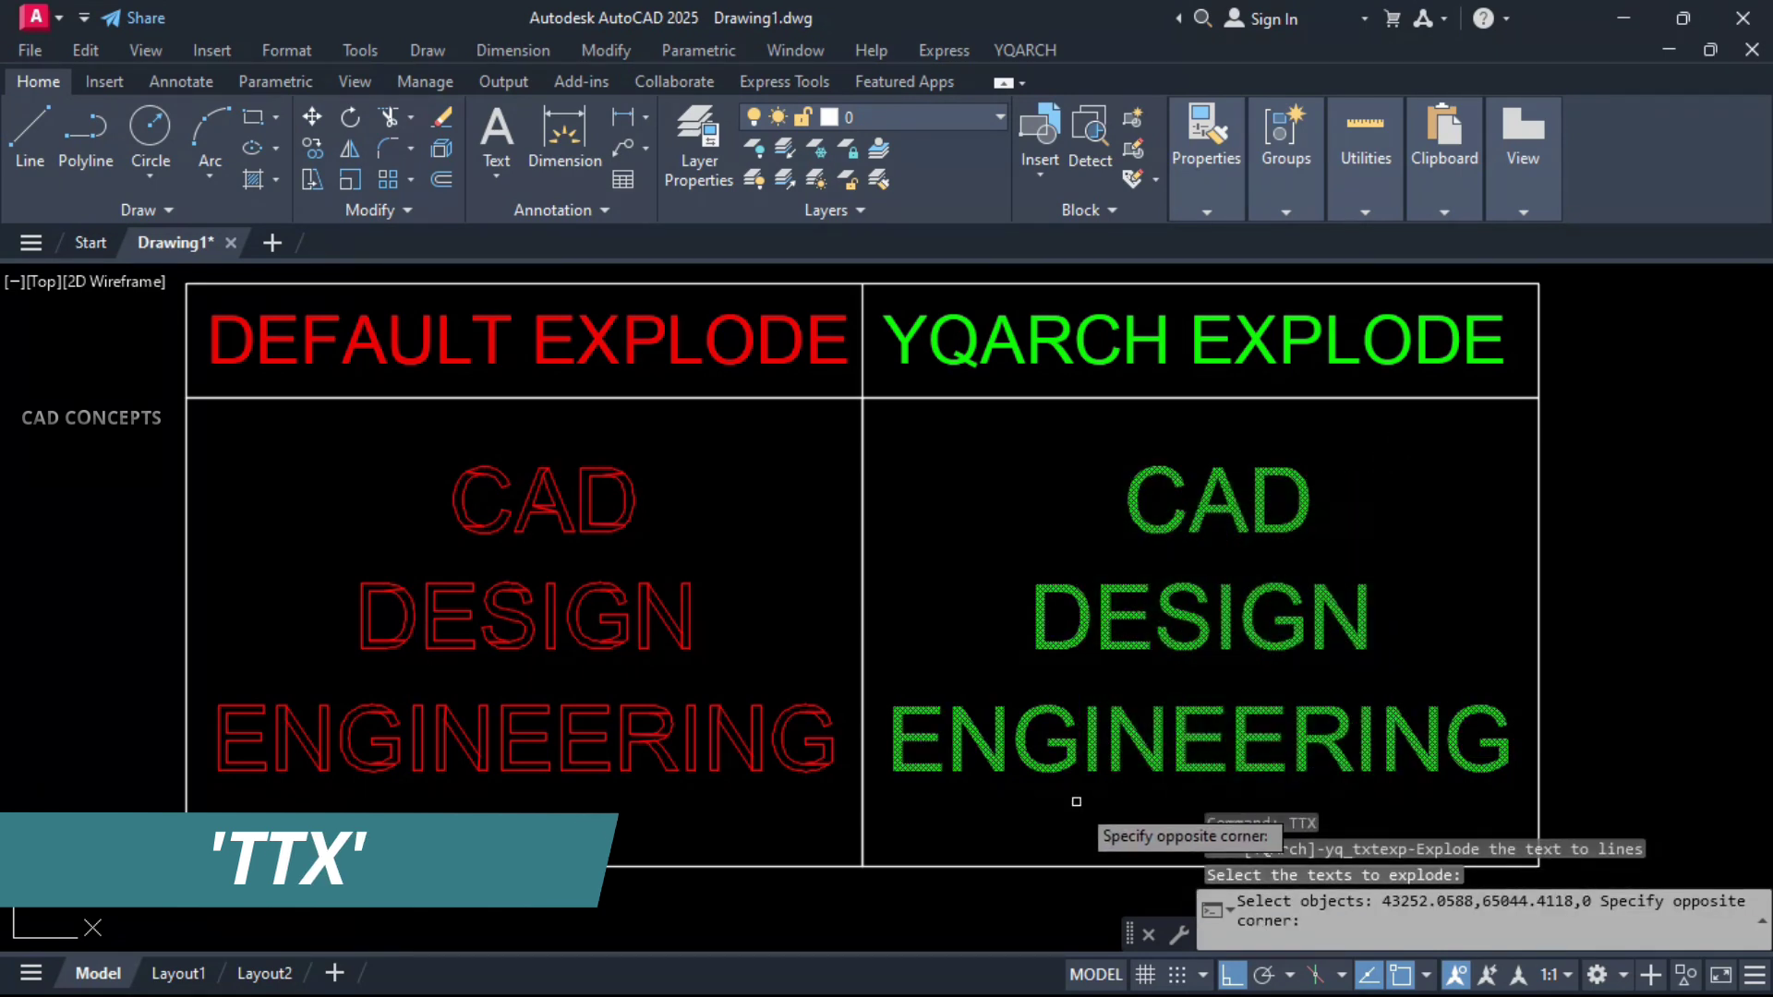
click(1525, 450)
right_click(1390, 513)
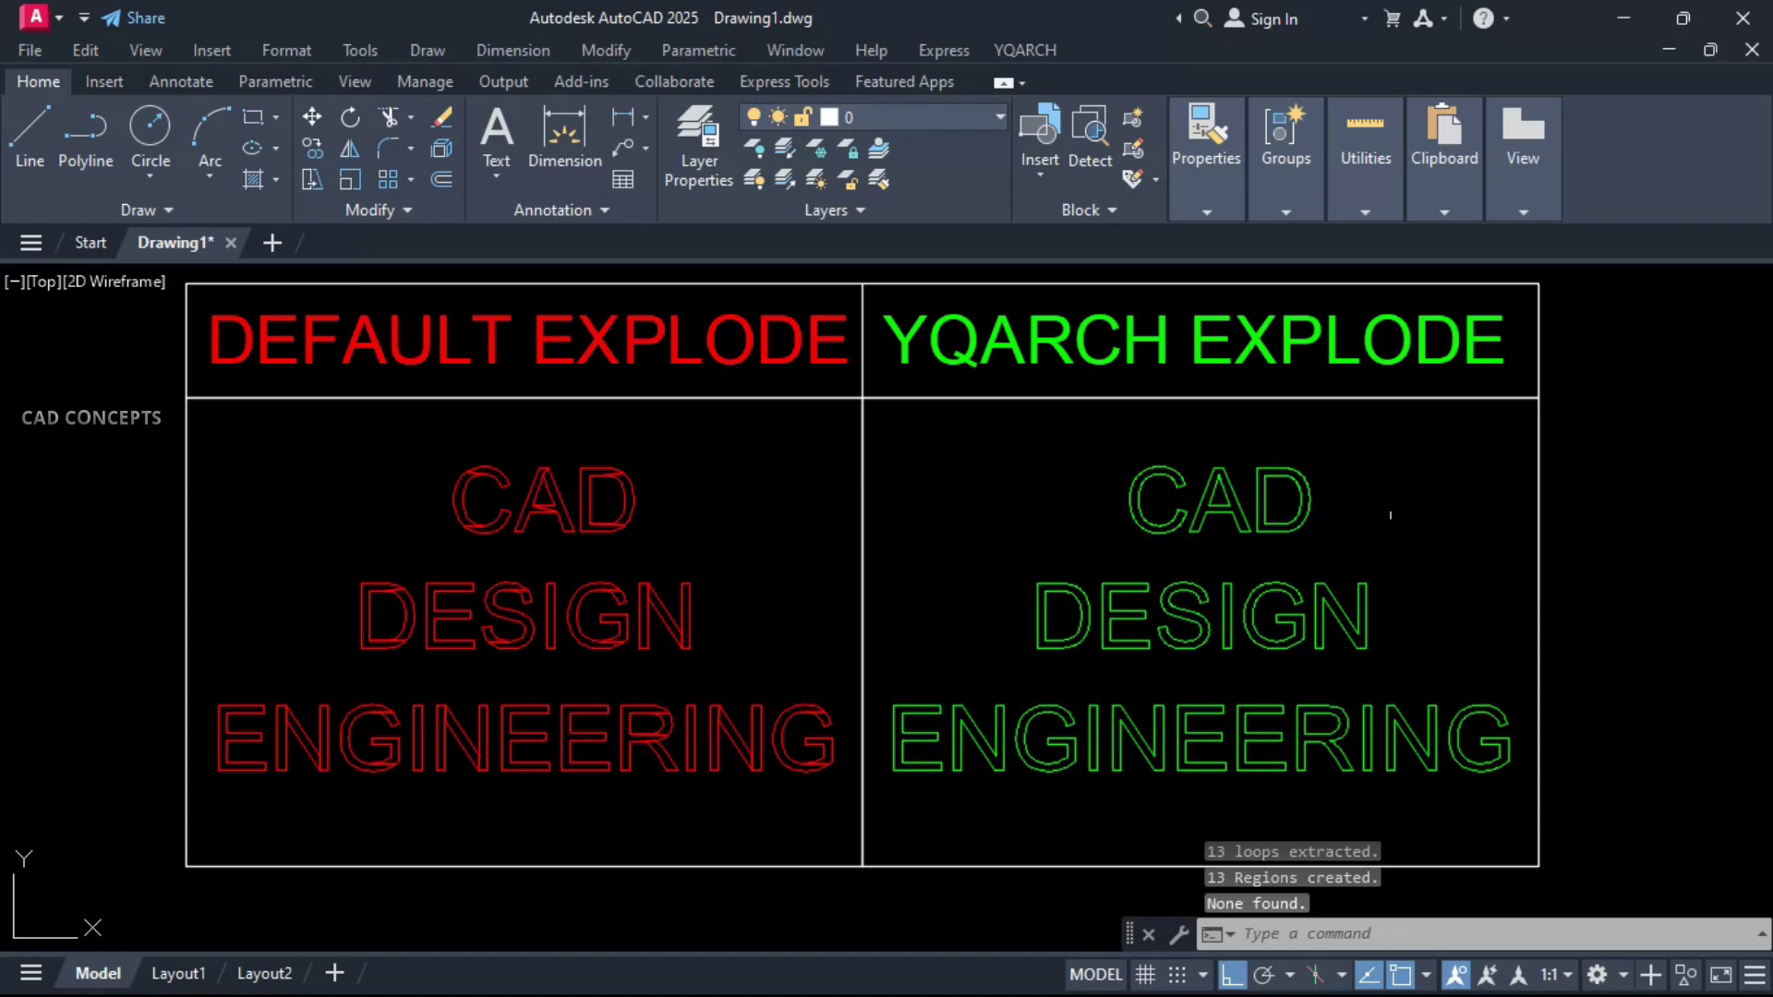
scroll(1164, 570, up, 4)
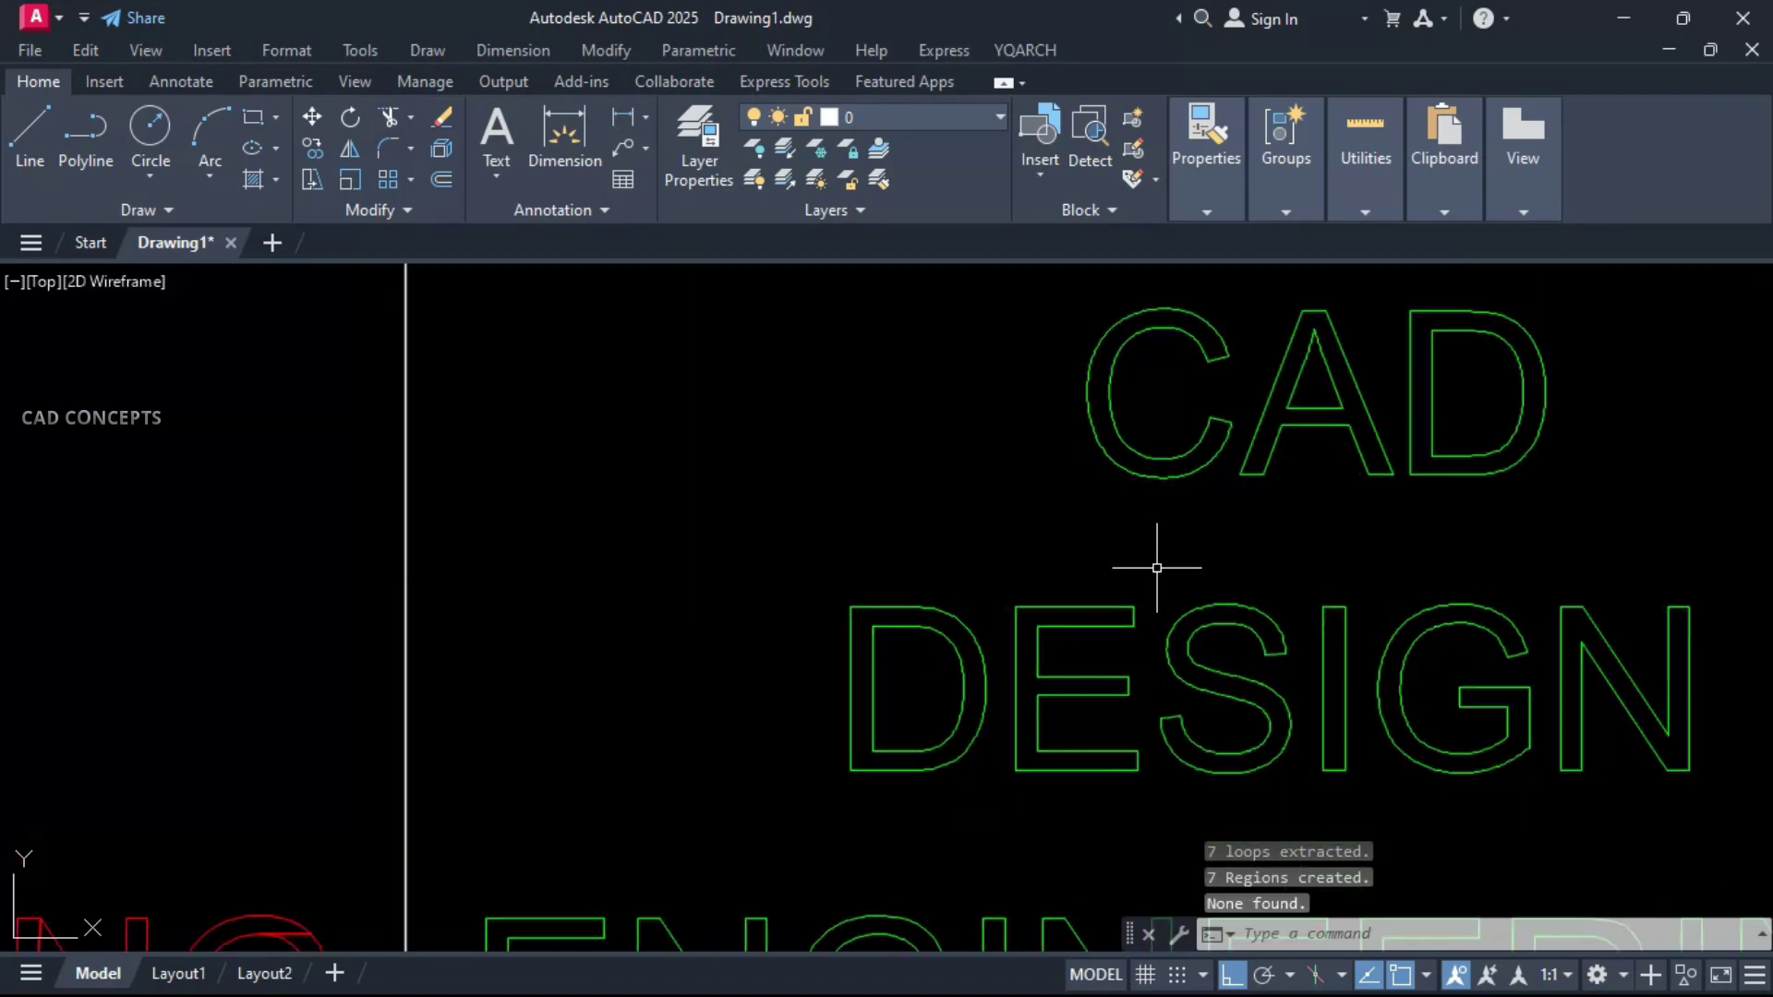
Pan across the ENGINEERING and CAD outline lettering to inspect the exploded green text
middle_drag(1271, 514, 1251, 566)
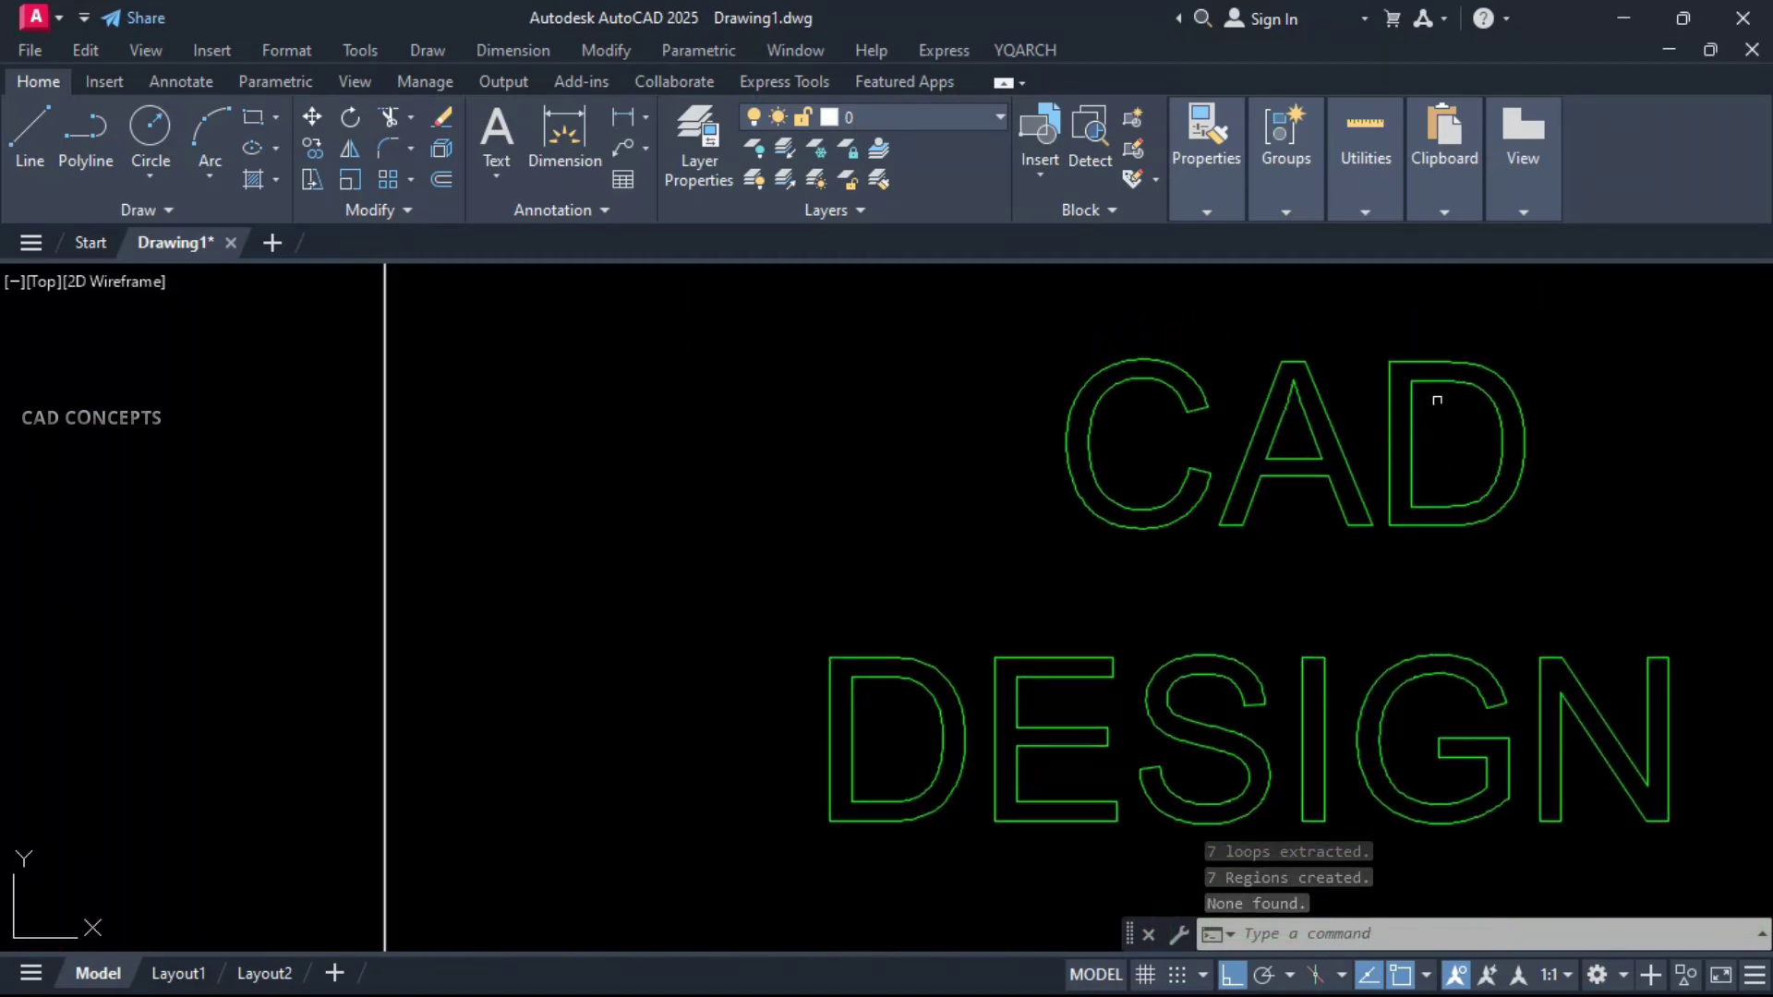
middle_drag(1274, 633, 1187, 514)
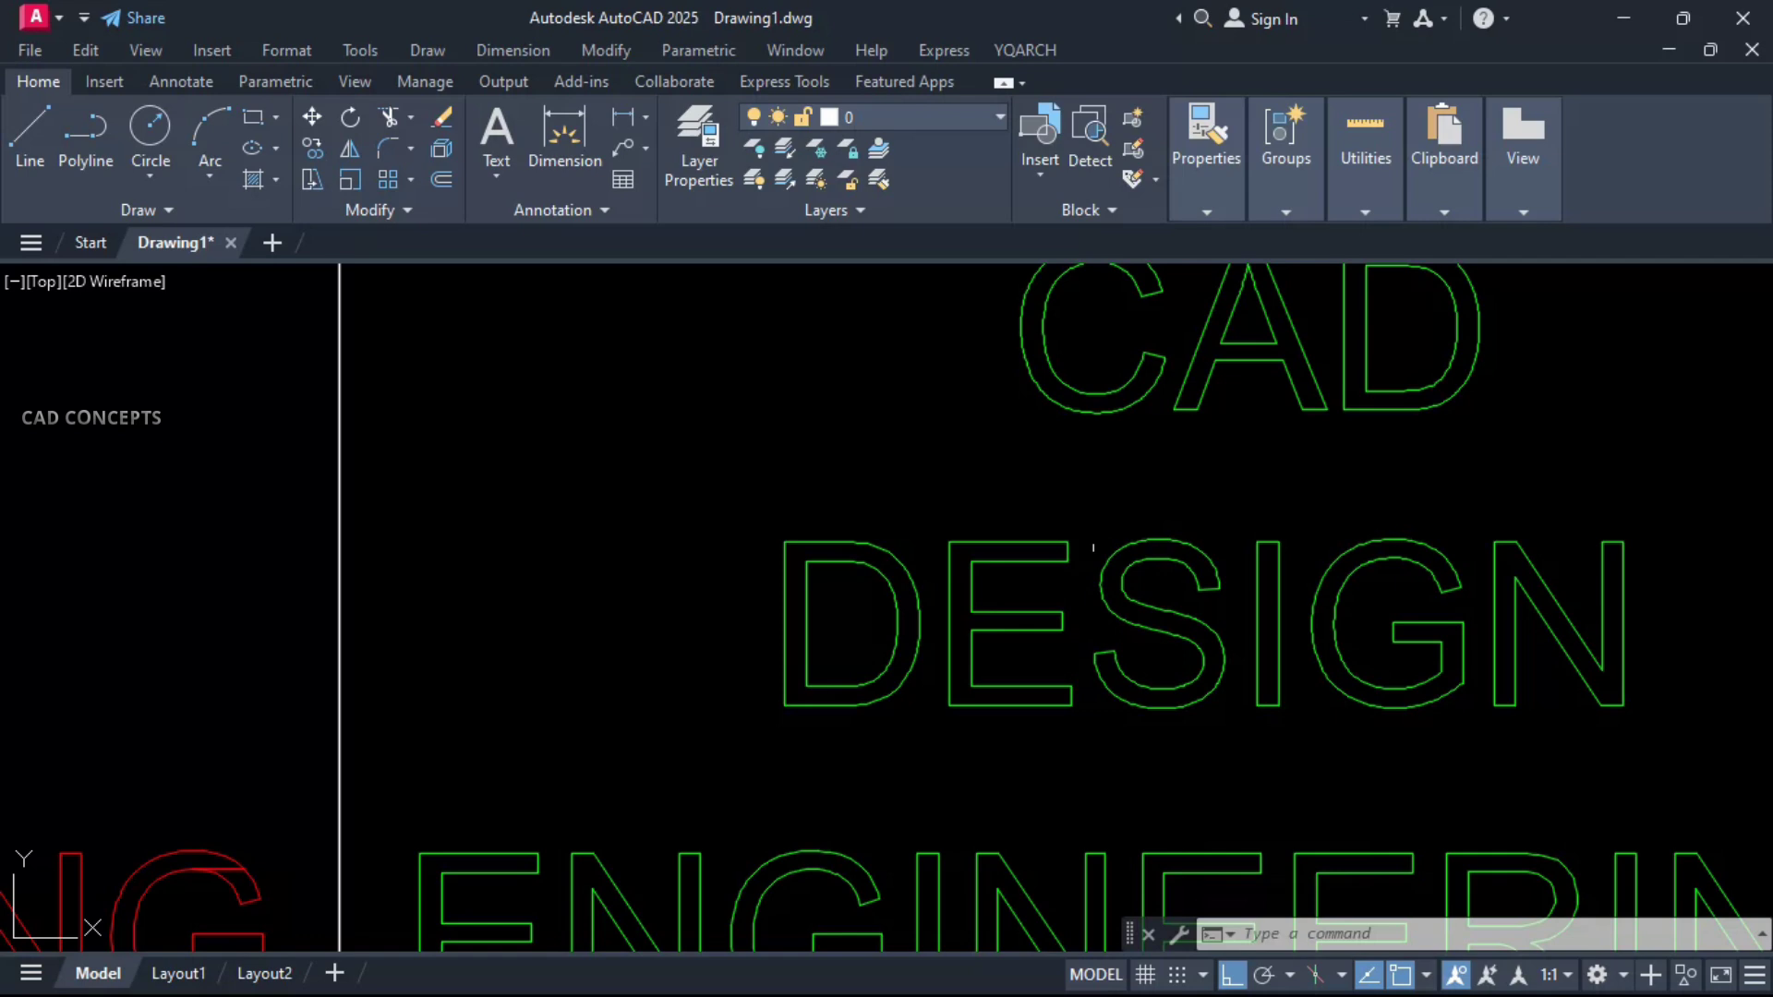
mouse_move(1449, 626)
middle_down()
mouse_move(1299, 508)
mouse_move(1136, 495)
middle_up()
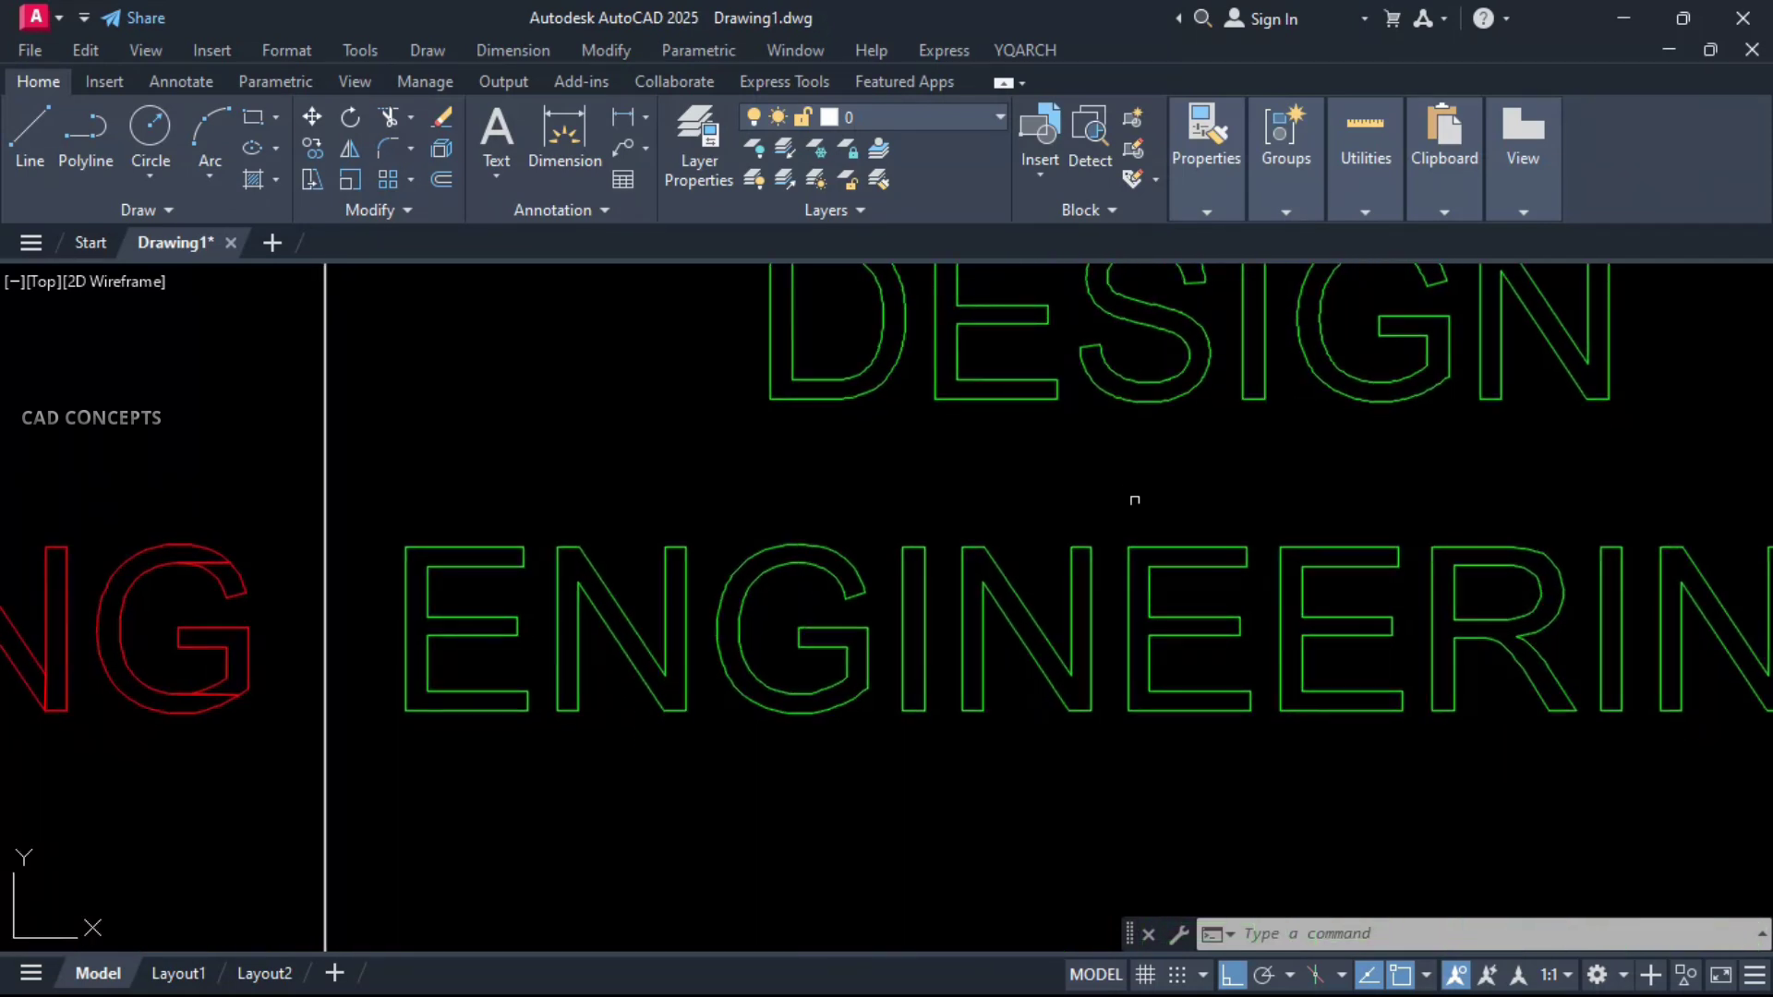
scroll(1136, 495, down, 2)
middle_drag(1587, 588, 1489, 620)
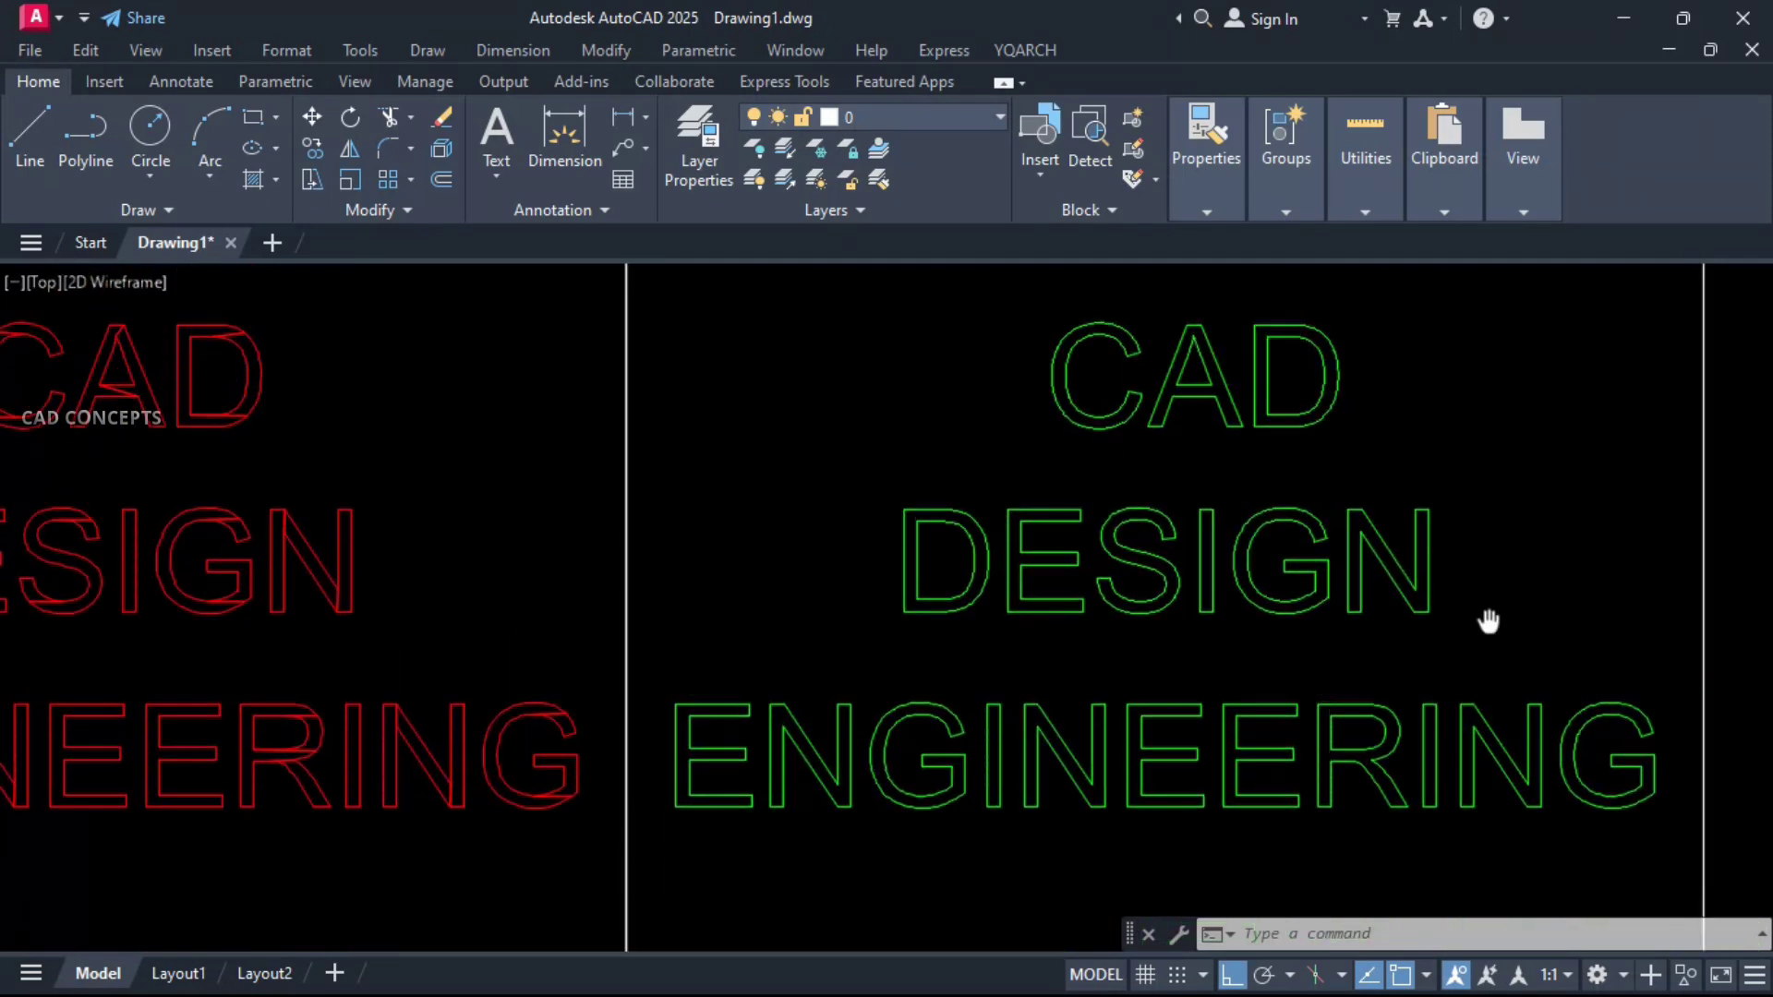
scroll(1384, 515, down, 2)
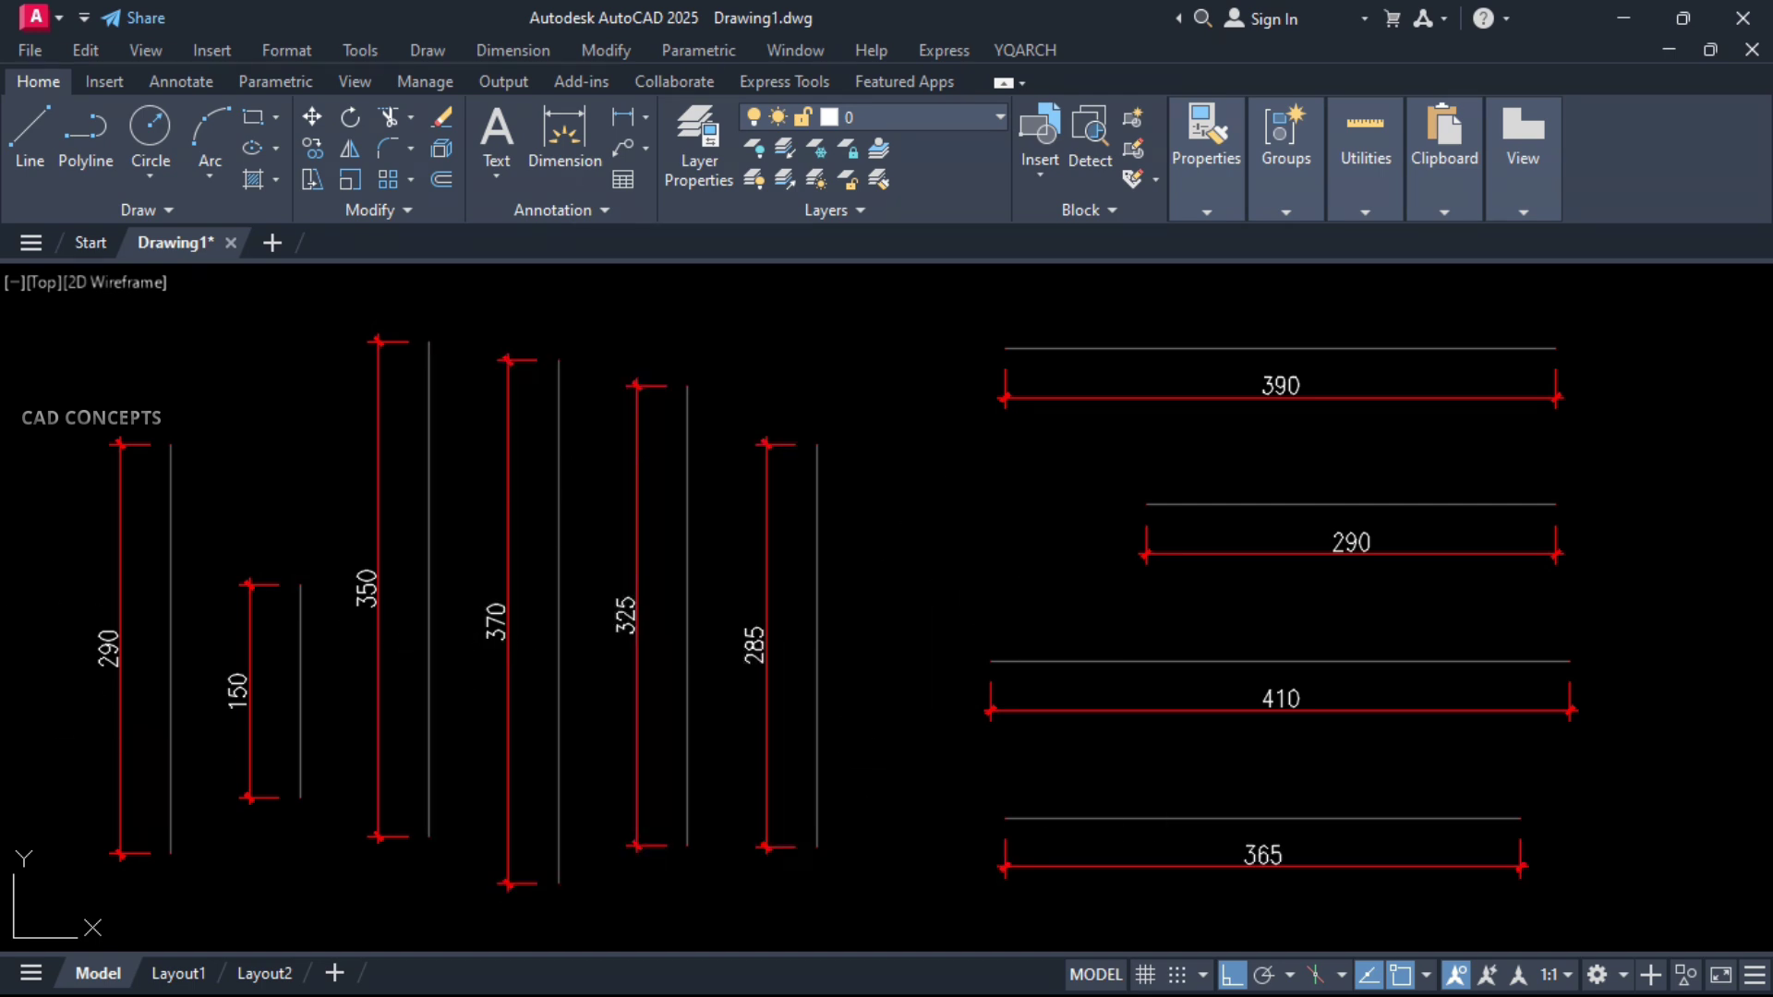
Select the 285 dimension and start a move, then cancel it
click(765, 471)
text(m)
key(Return)
click(900, 551)
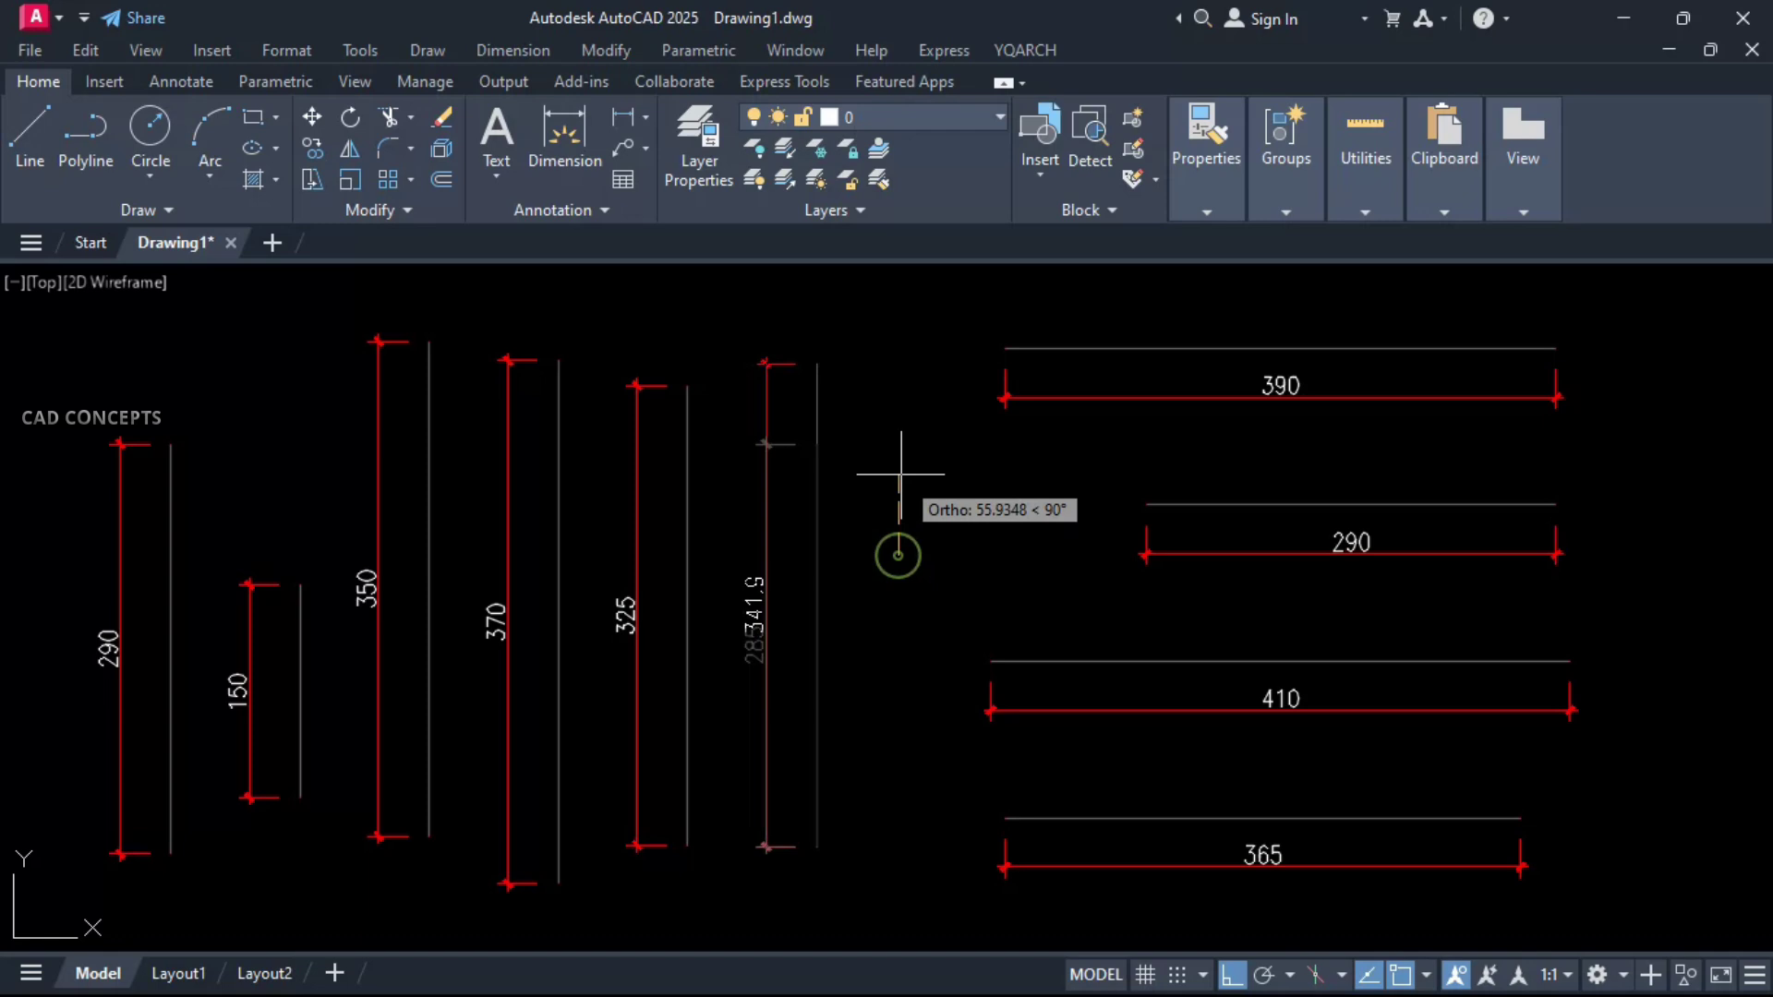
key(Escape)
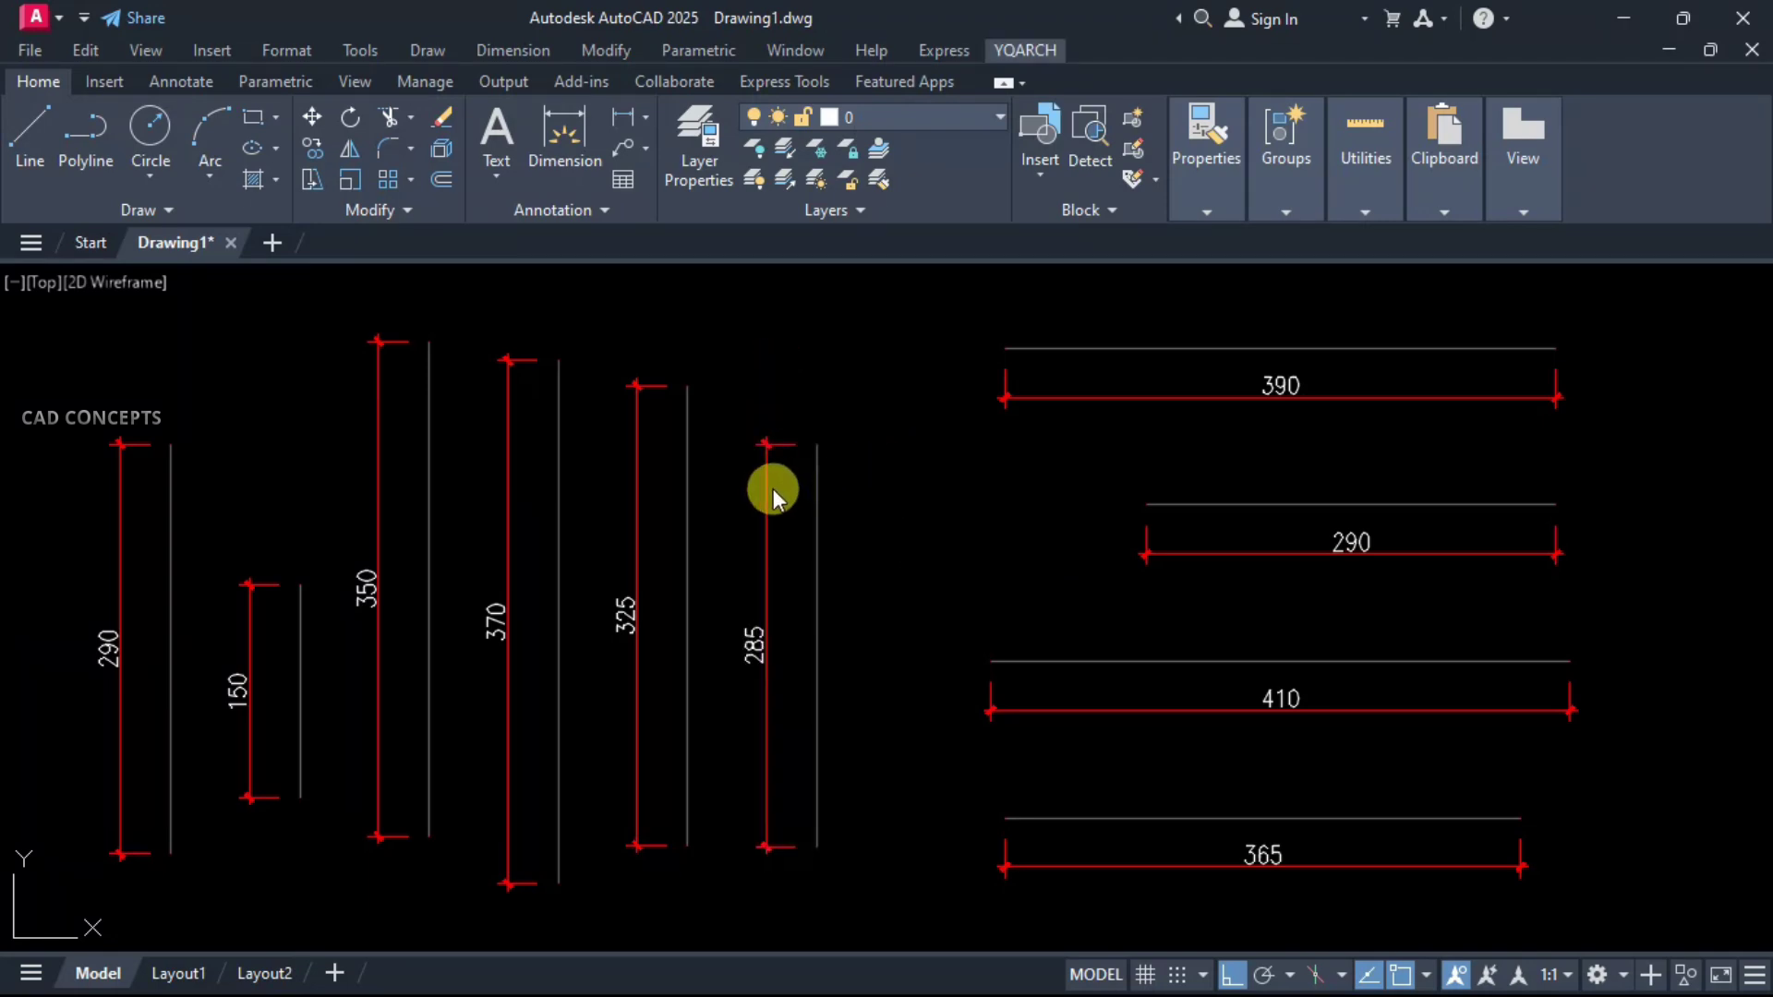
Grip-stretch the 285 dimension's top end up to 354, then undo it
click(758, 483)
click(816, 443)
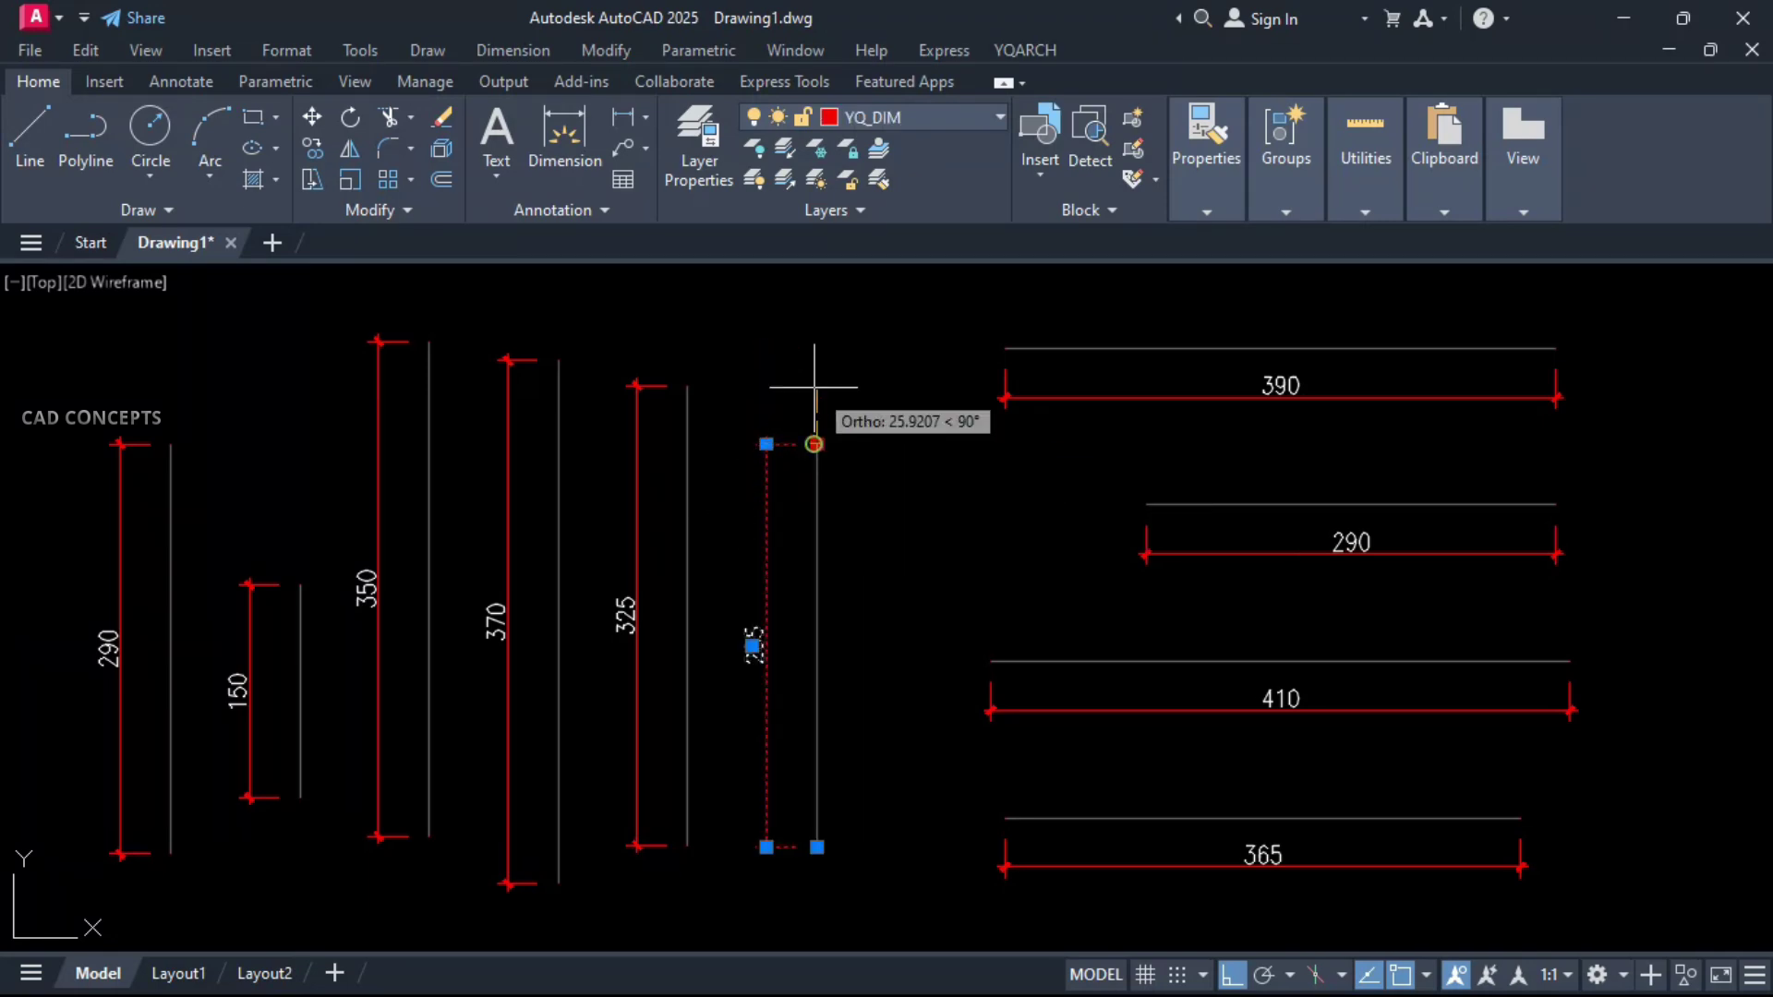
click(817, 349)
key(ctrl+z)
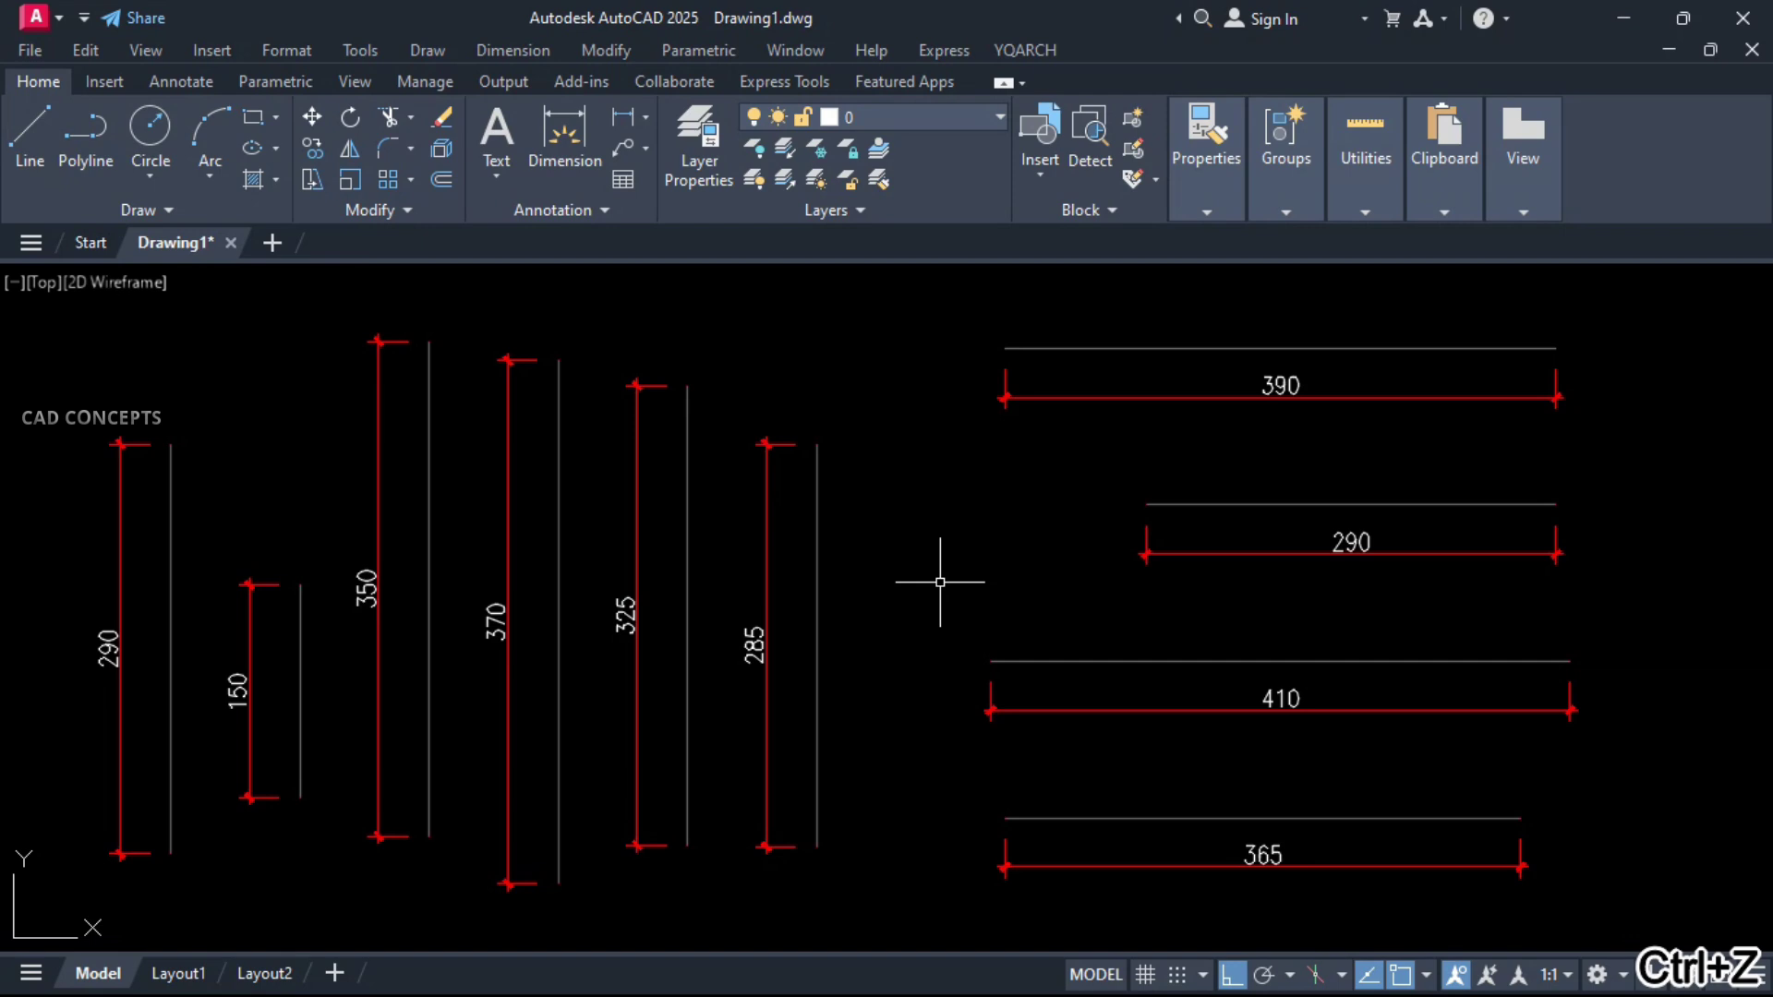
text(DDF)
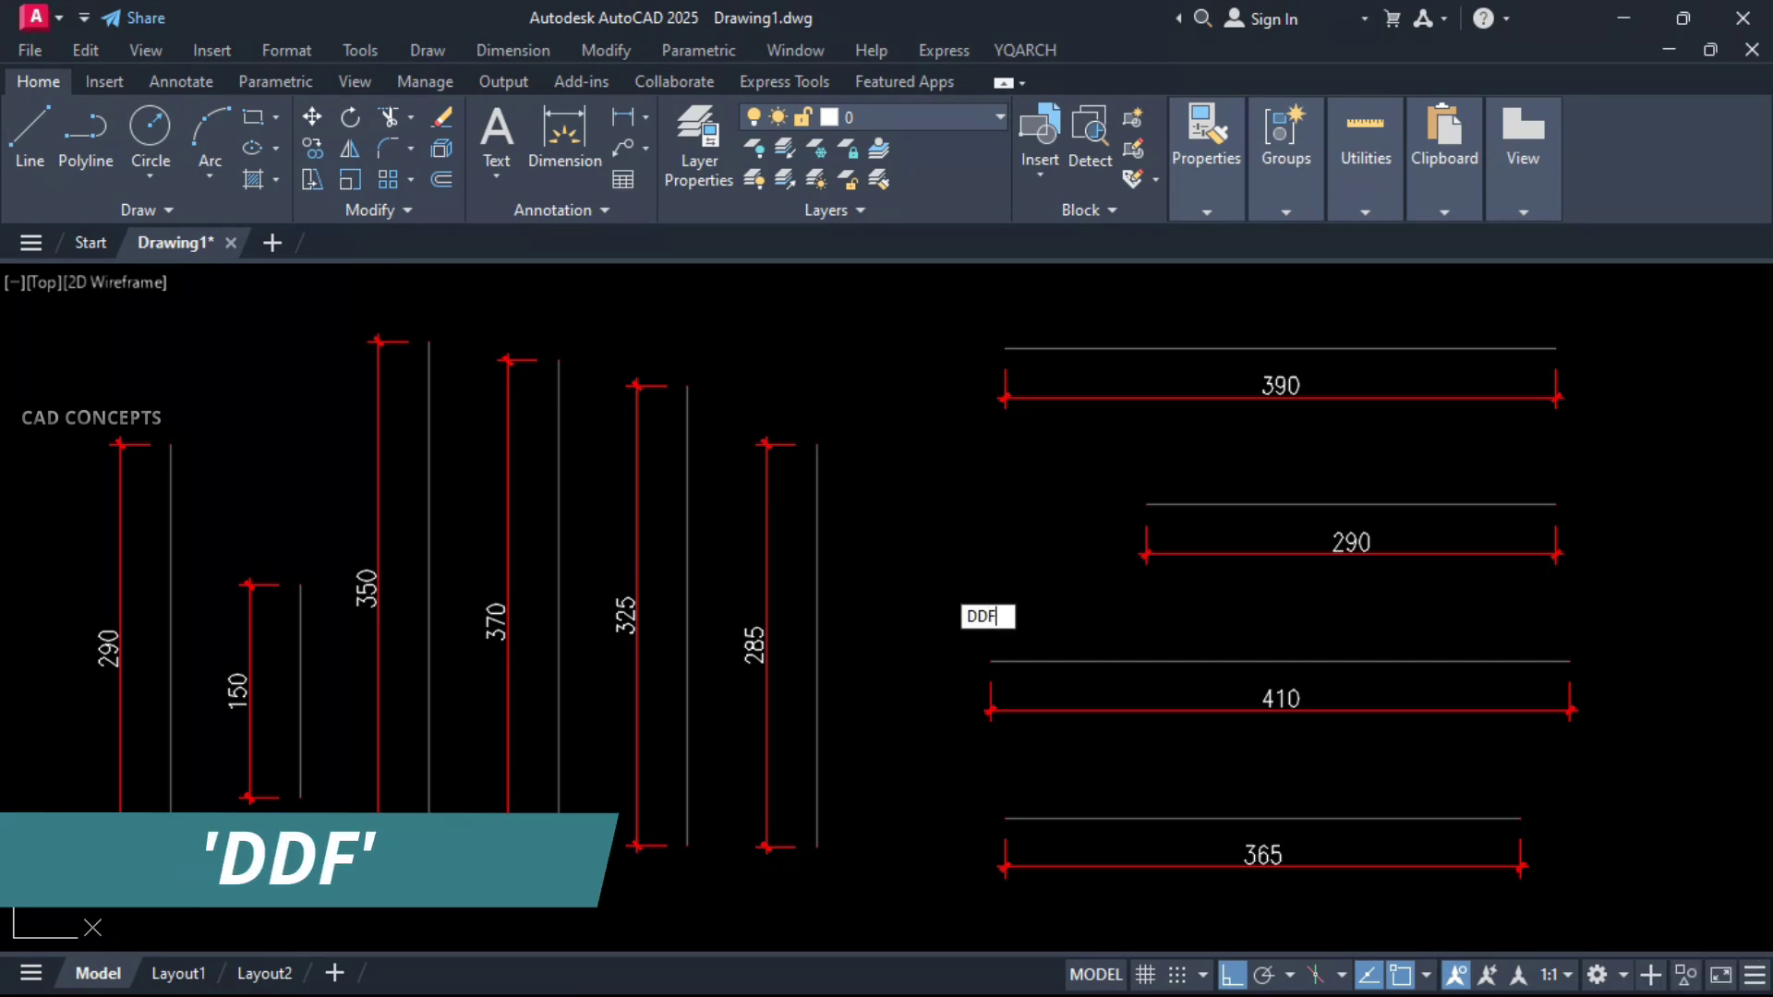
Lock all the dimensions against stretching with the YQArch dimension-locking command
key(Return)
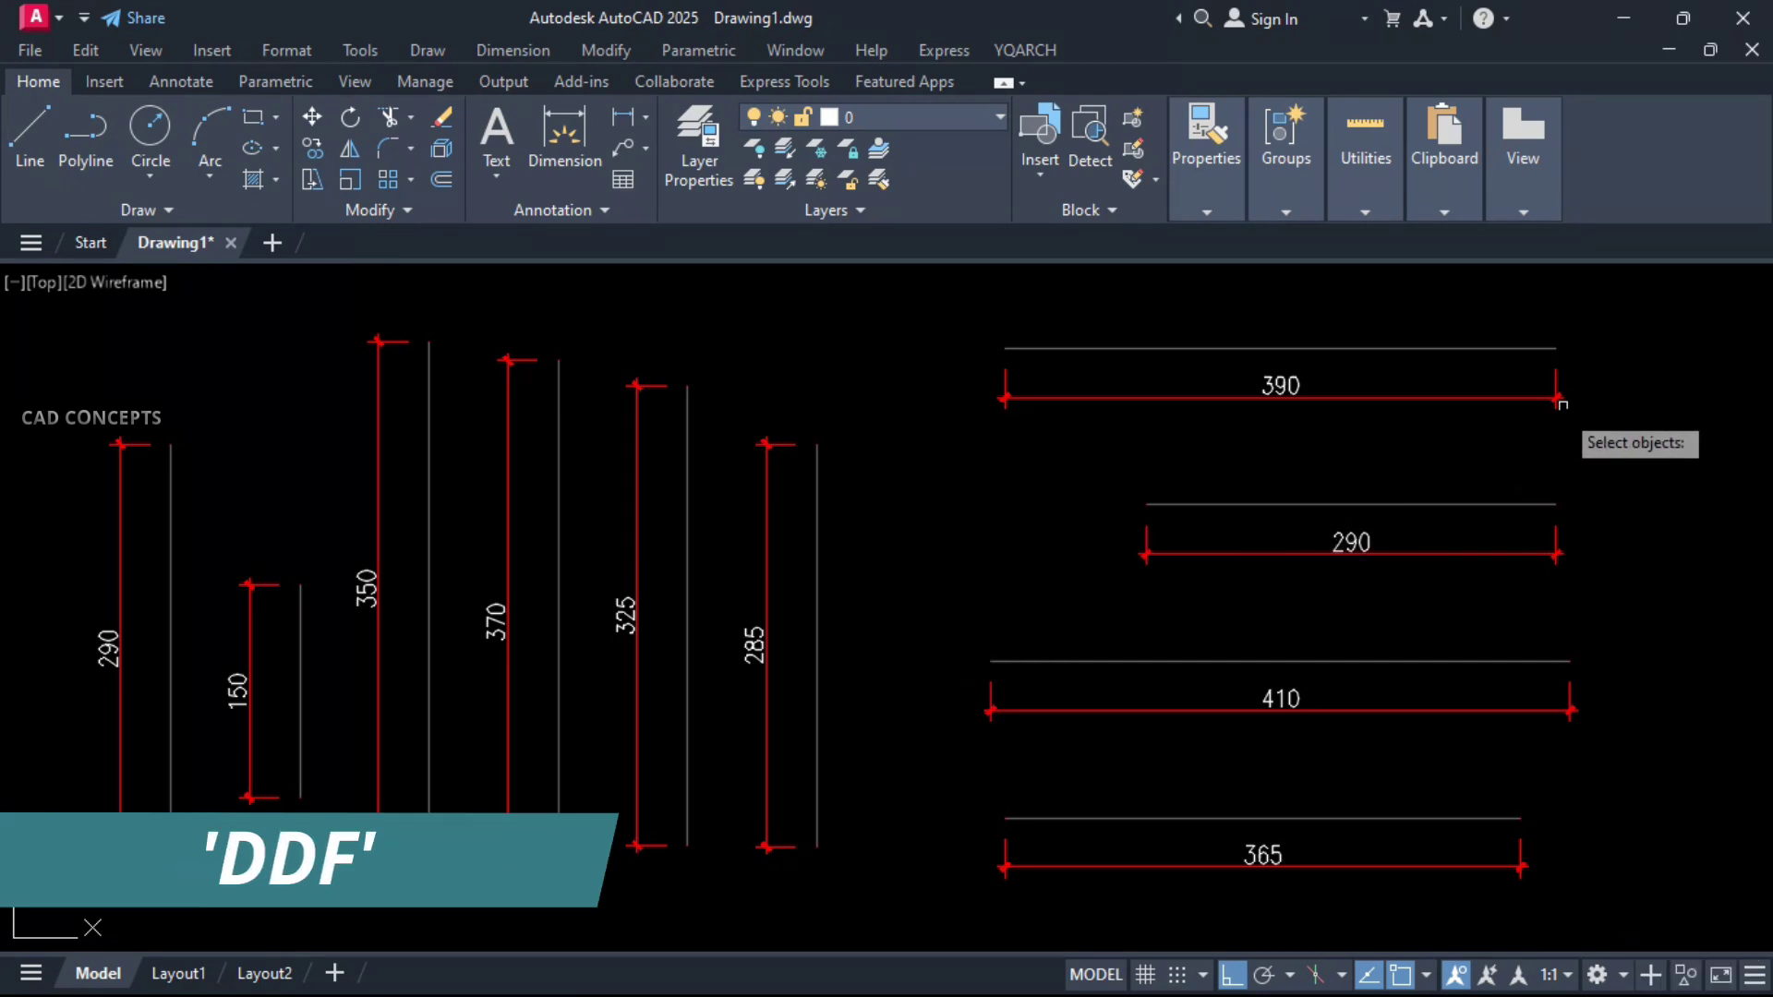
click(1643, 330)
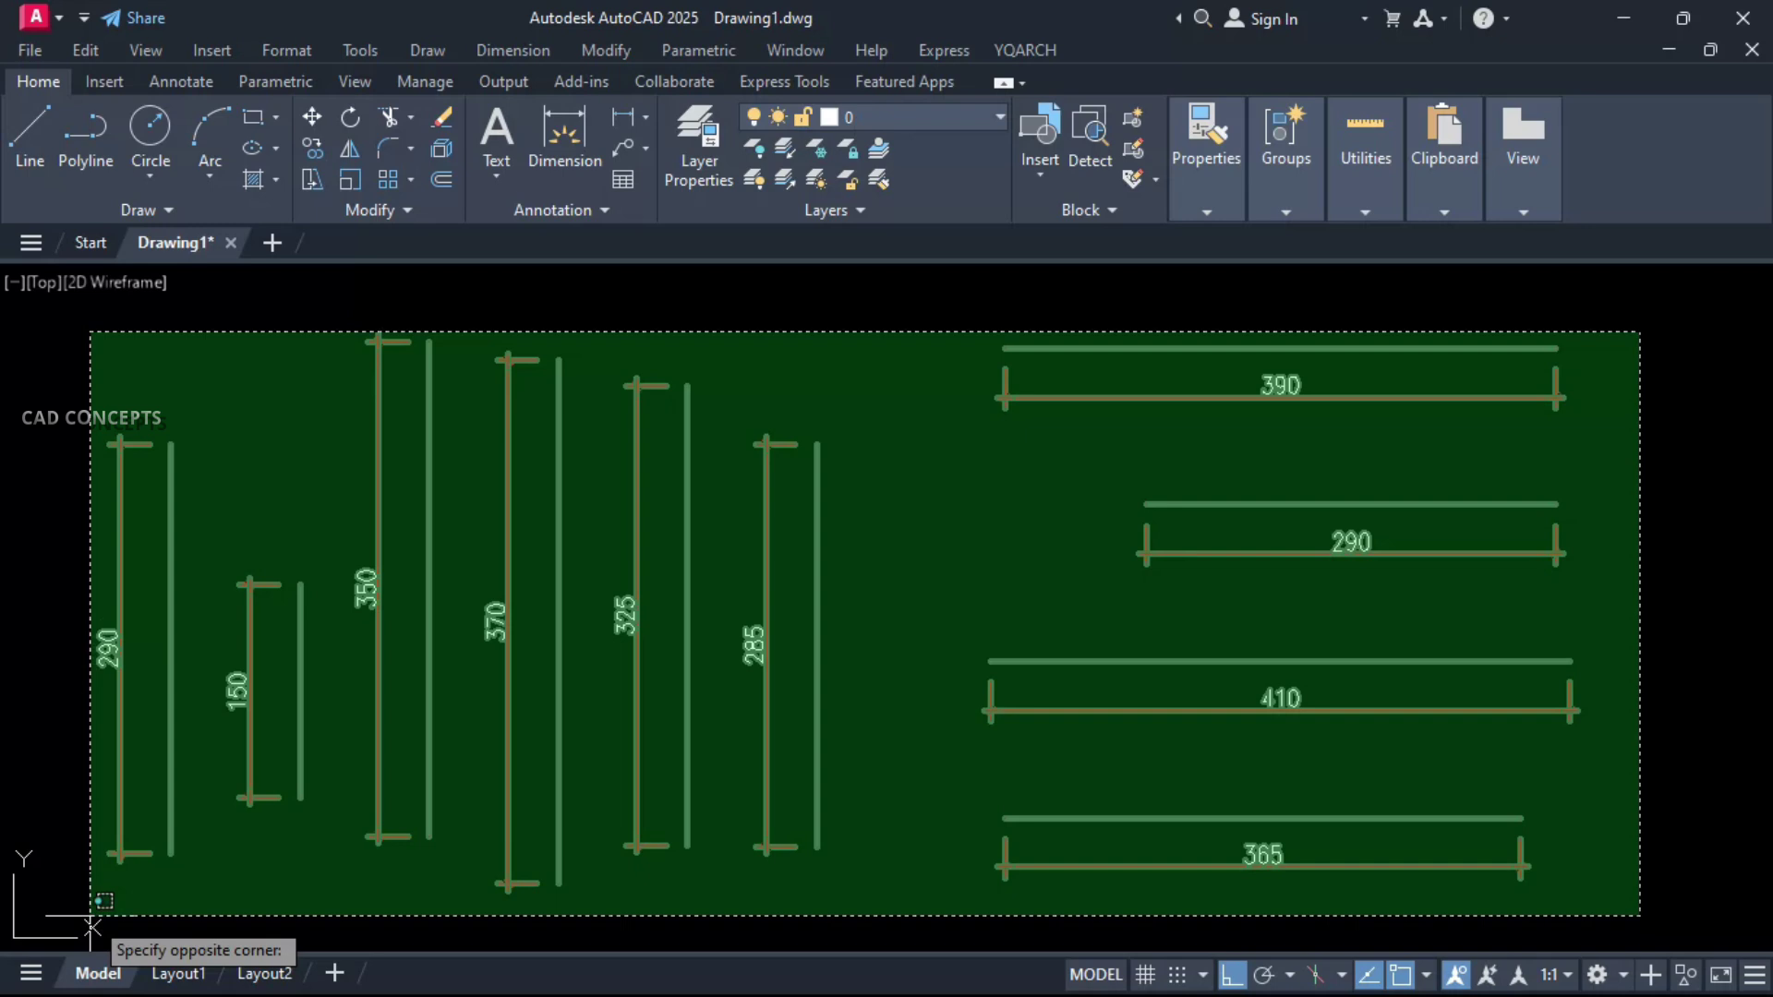
click(46, 953)
key(Return)
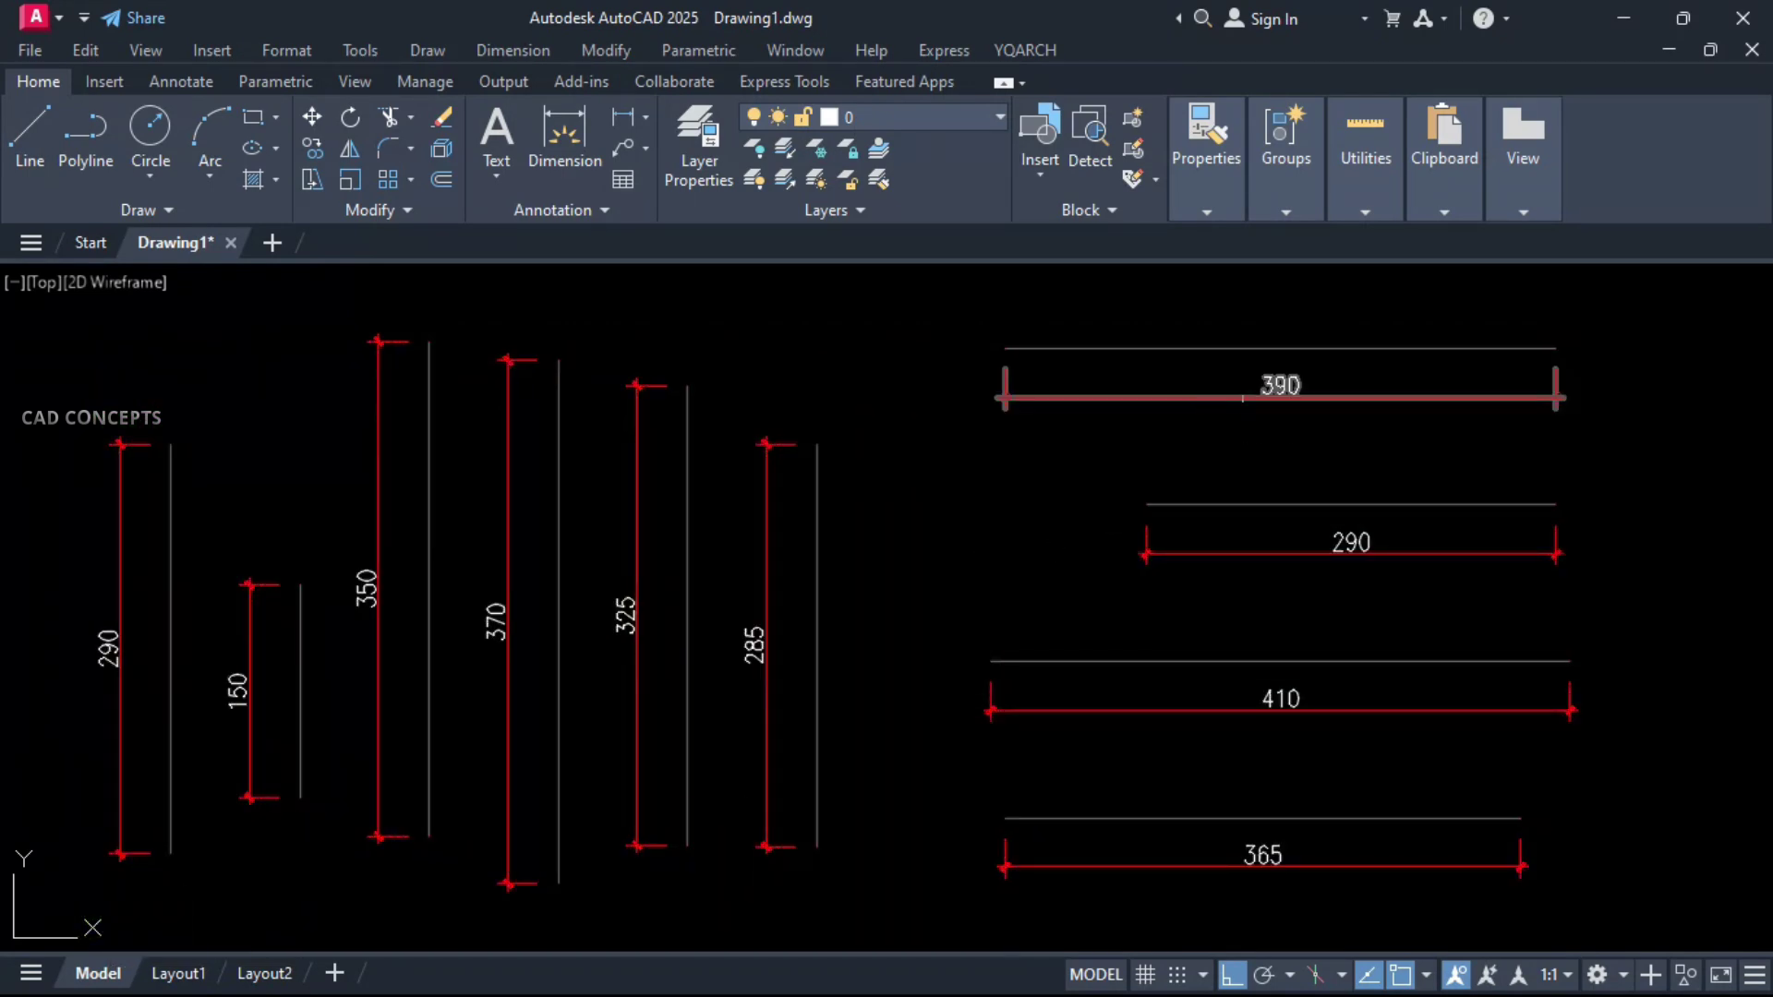
Extend the 390 and 290 dimensions further to the left by their end grips
click(1261, 398)
click(1004, 348)
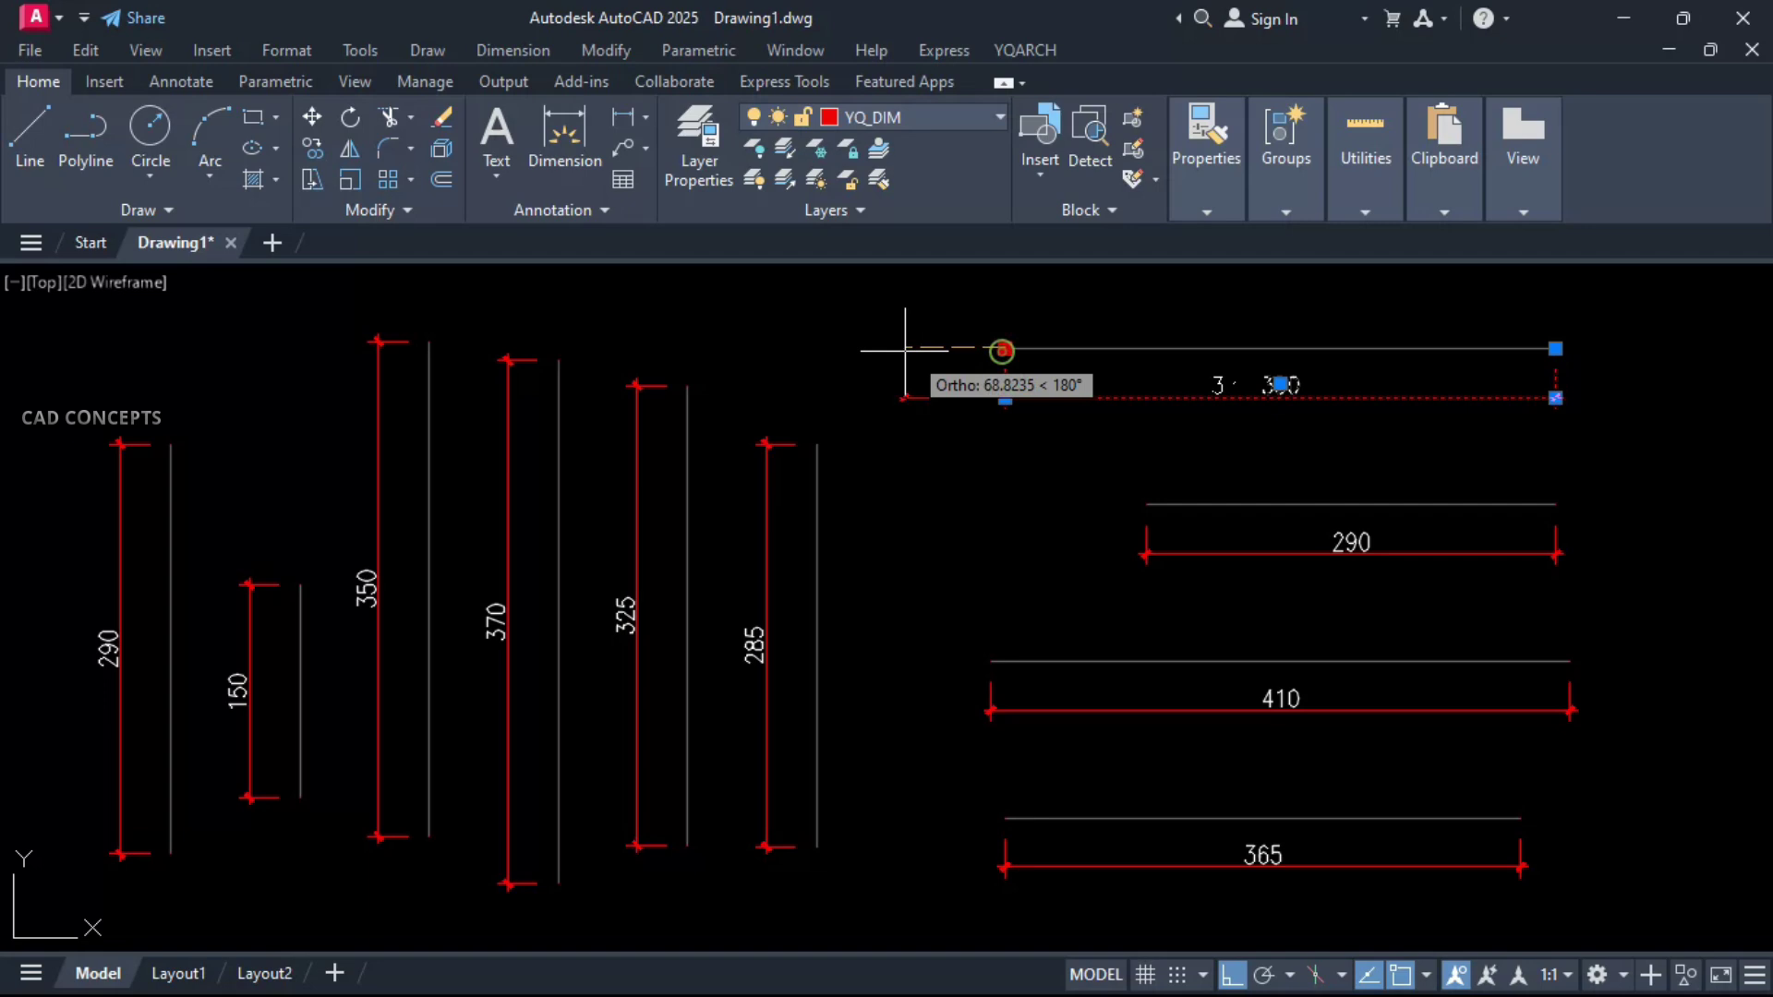
click(878, 348)
key(Escape)
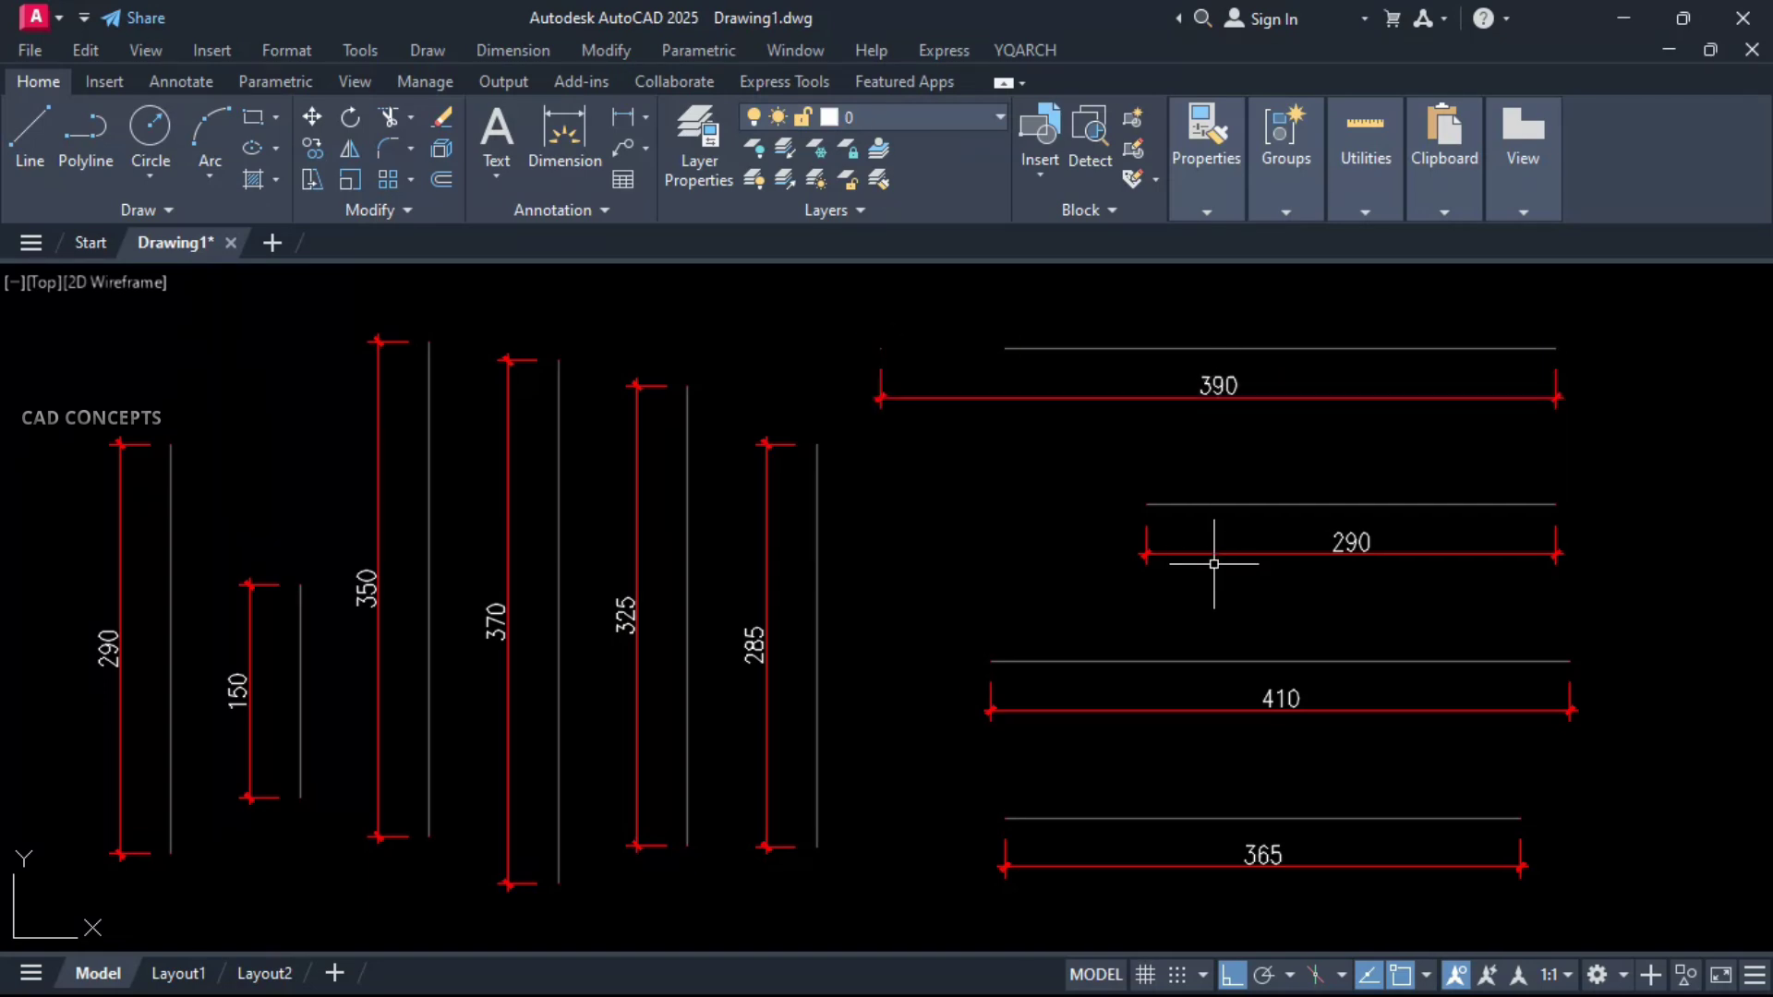
click(1213, 552)
click(1146, 504)
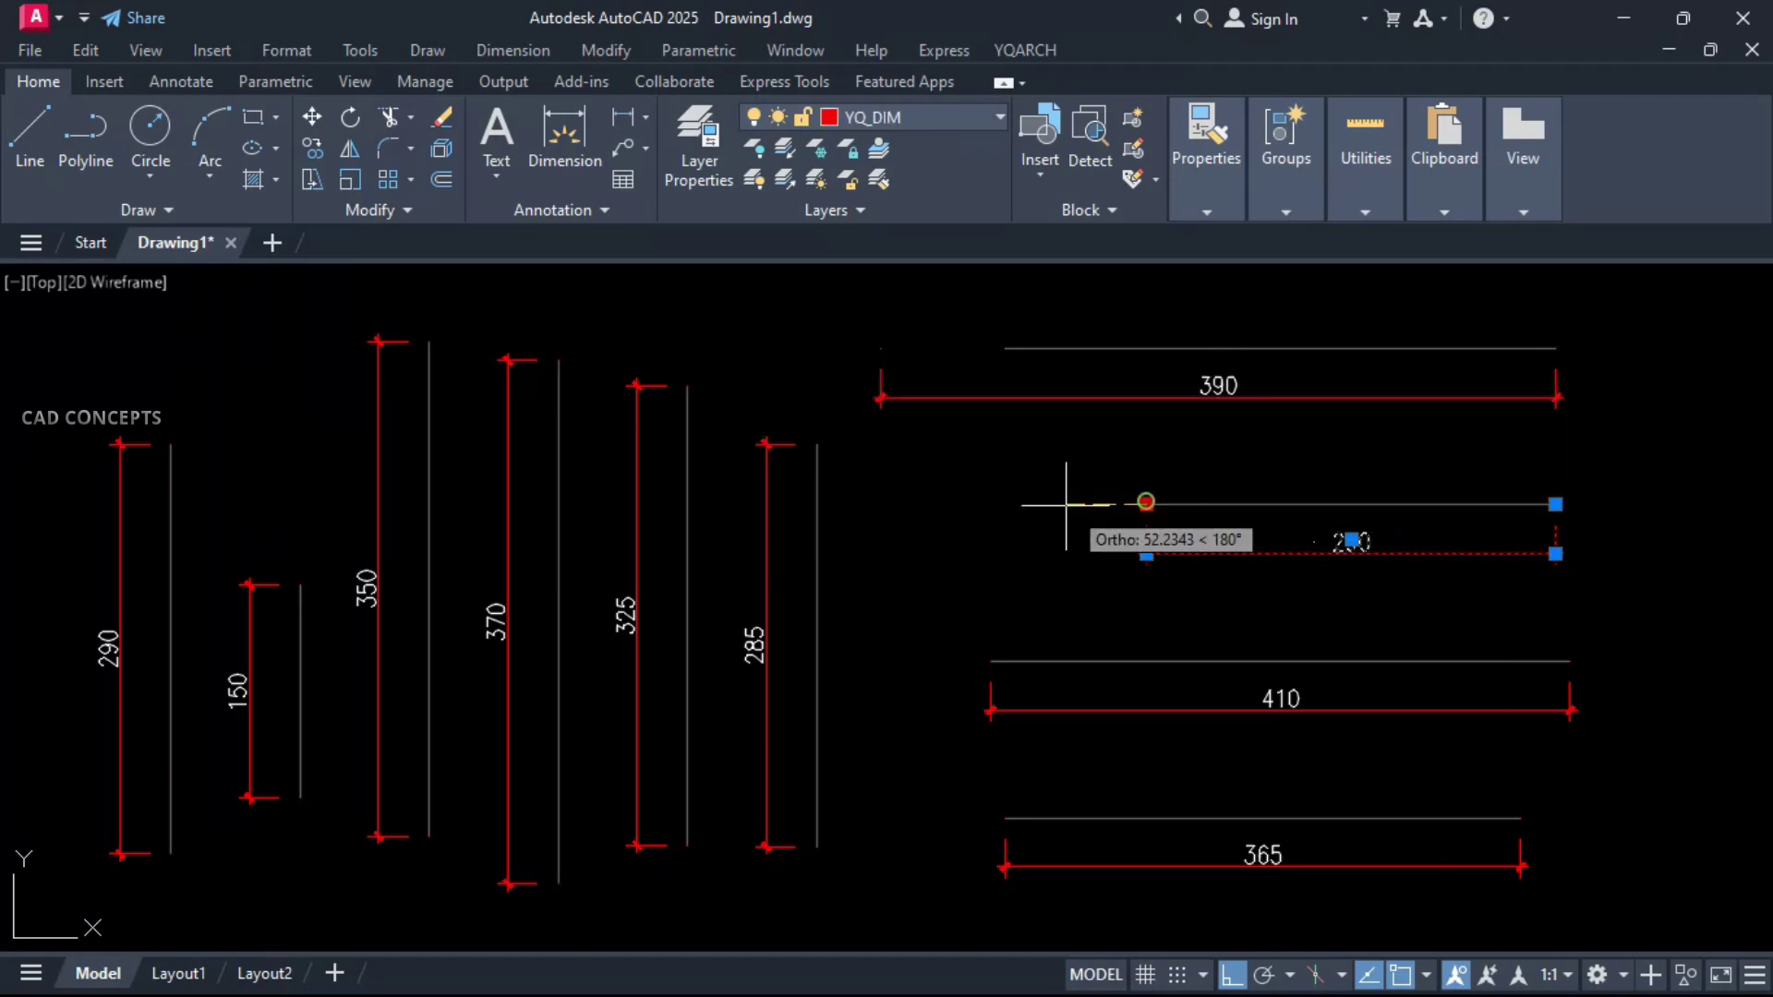
click(966, 505)
key(Escape)
Shorten the 410 dimension from the left and the 285 dimension from the top
click(1273, 713)
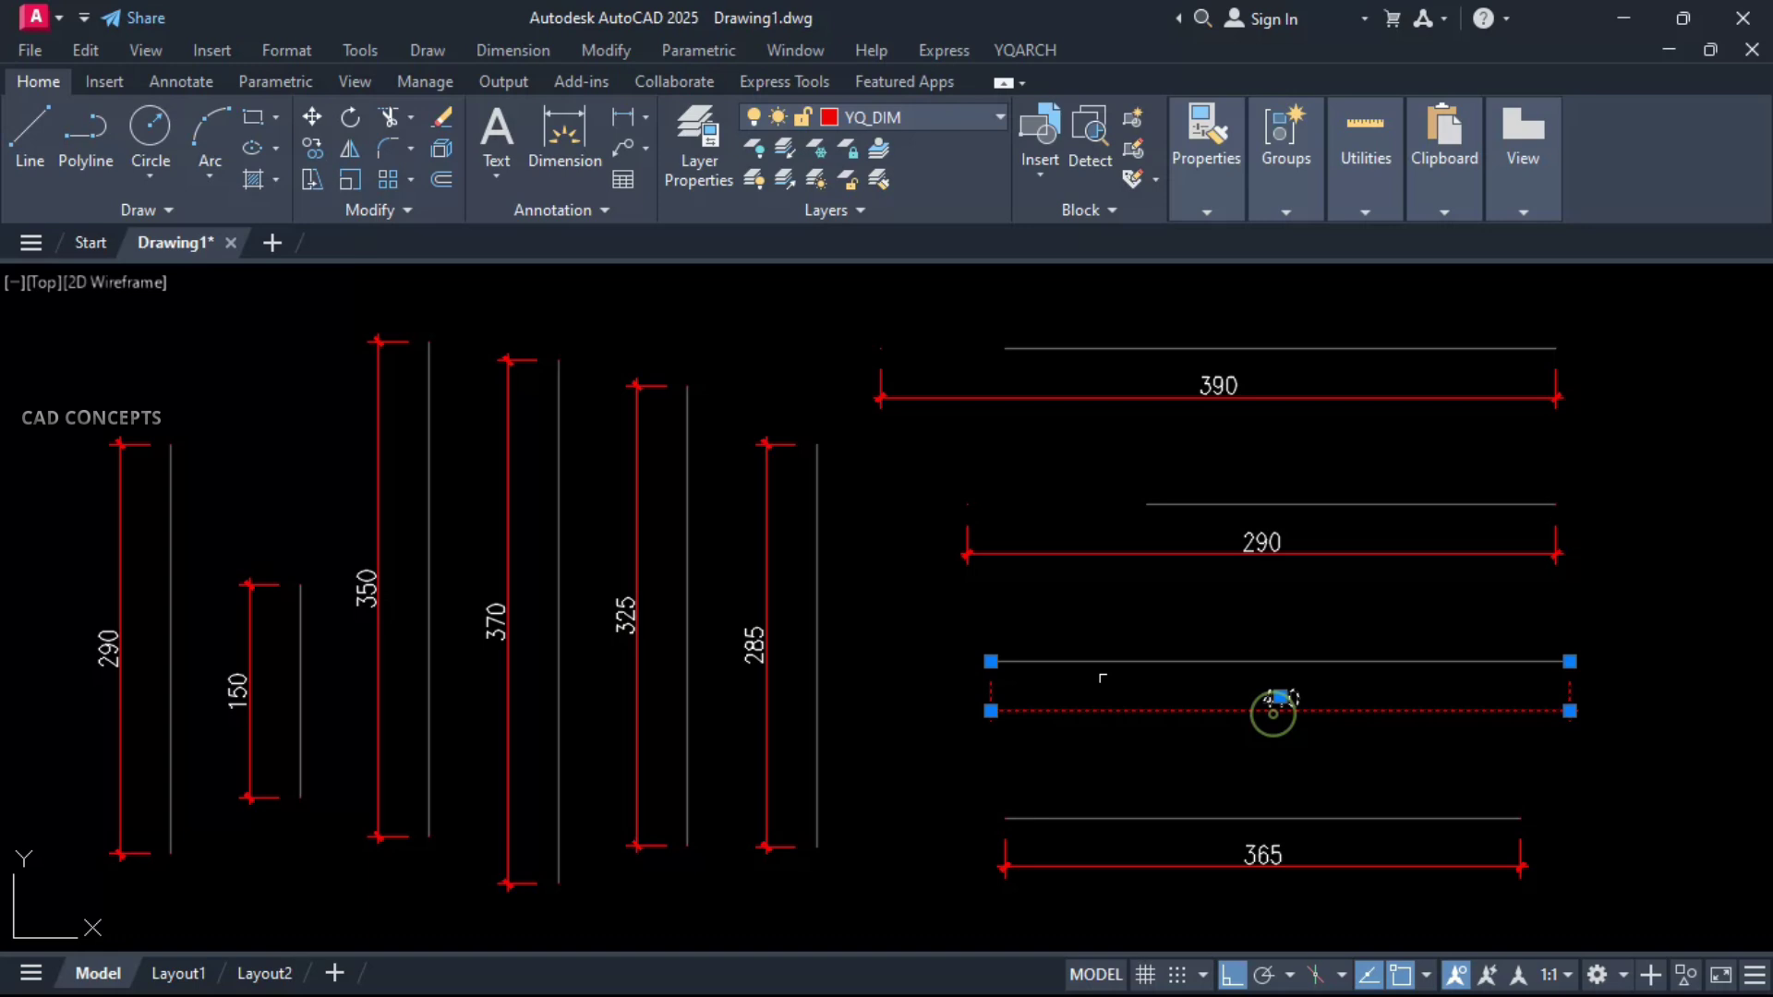
click(991, 661)
click(1266, 660)
key(Escape)
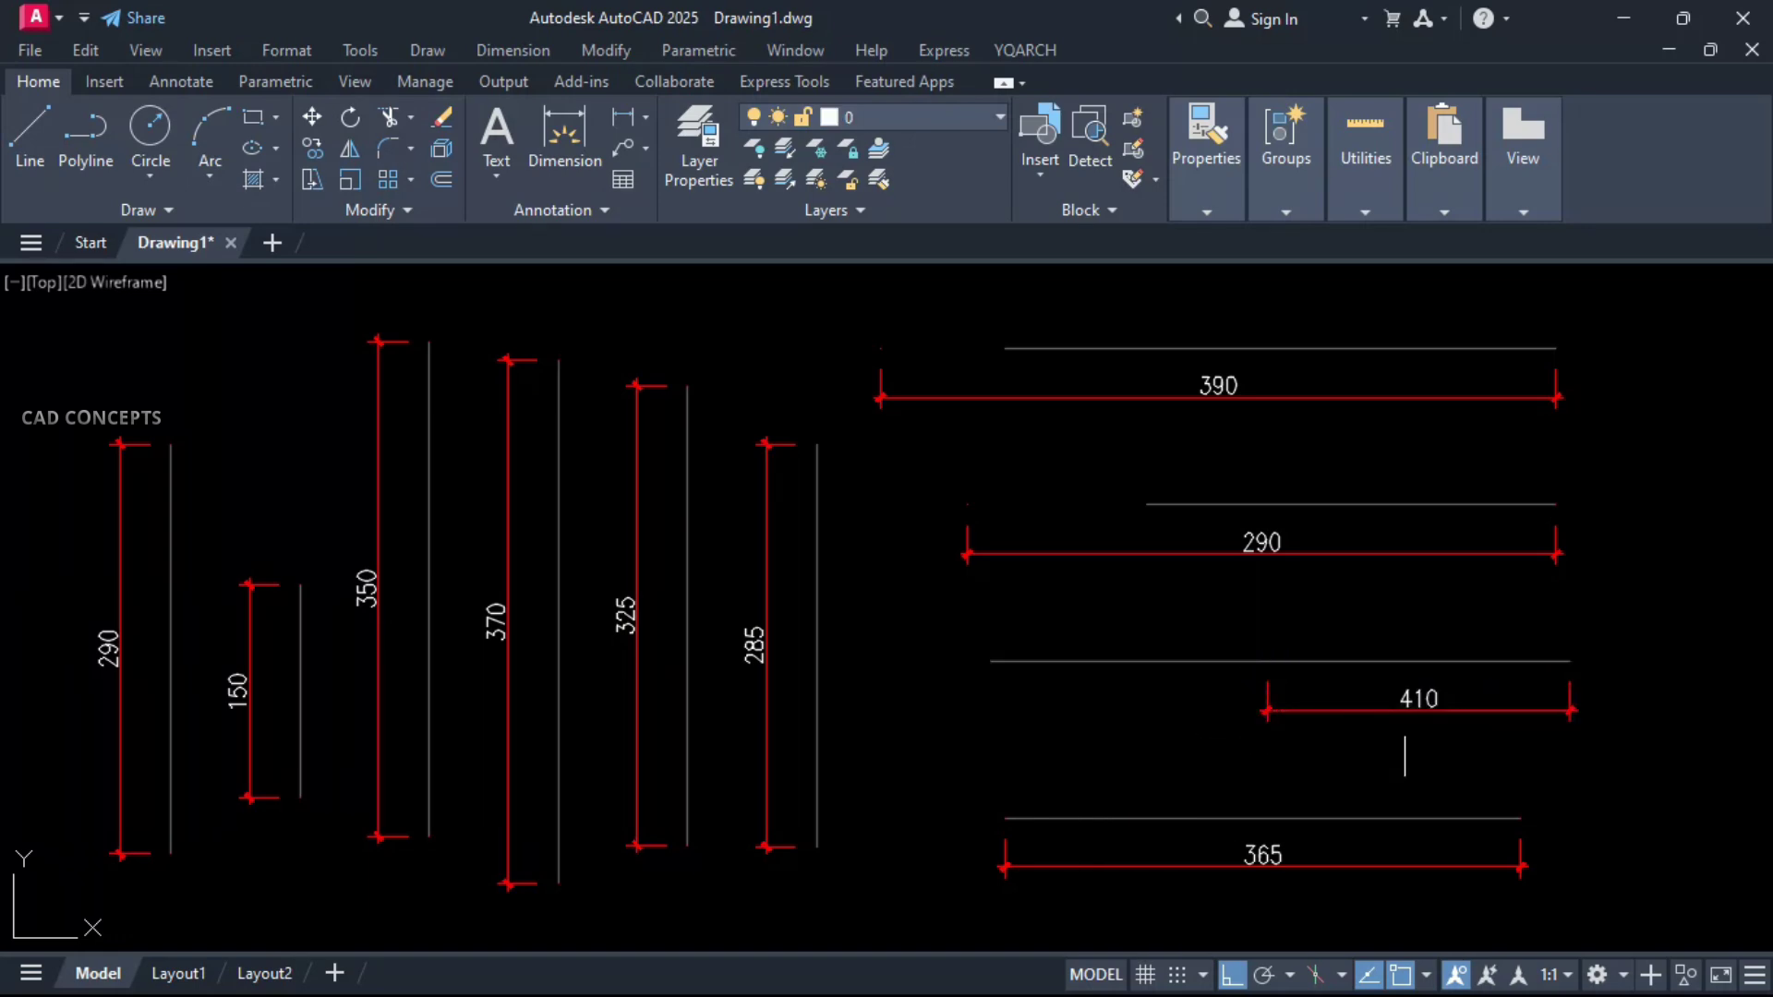
click(754, 645)
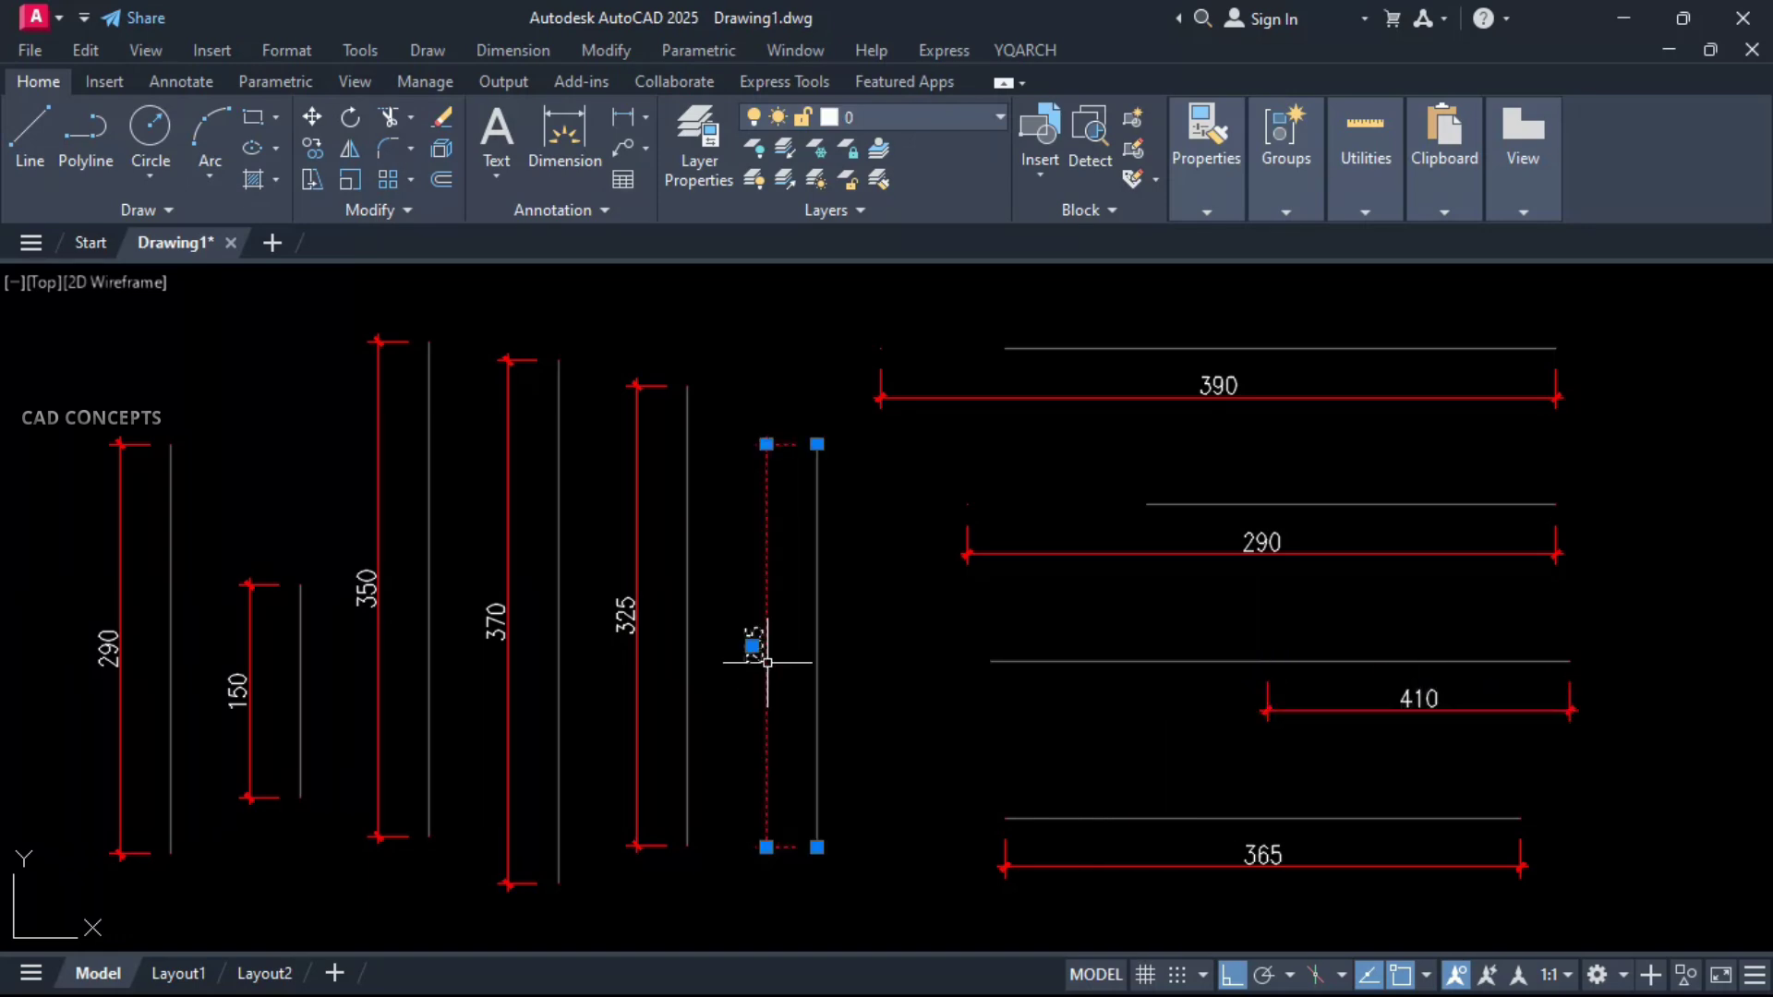
click(818, 444)
click(815, 620)
key(Escape)
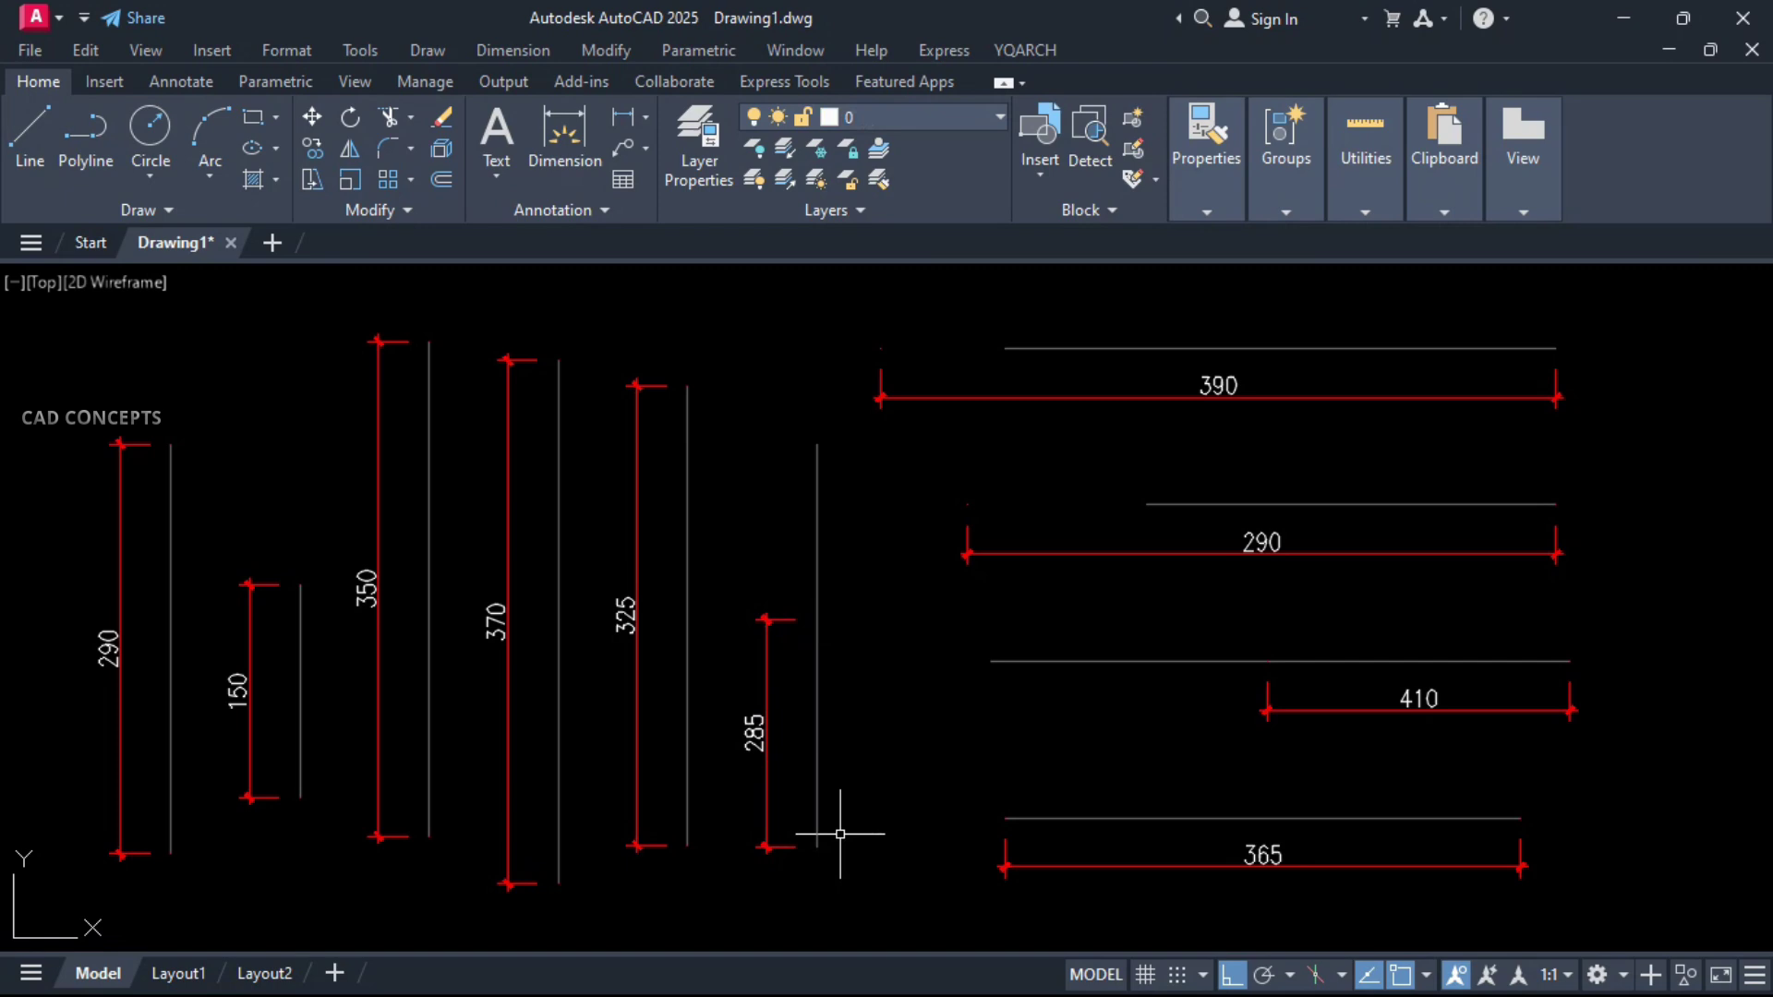
Shorten the 325 dimension from the top and the 370 from the bottom
click(637, 679)
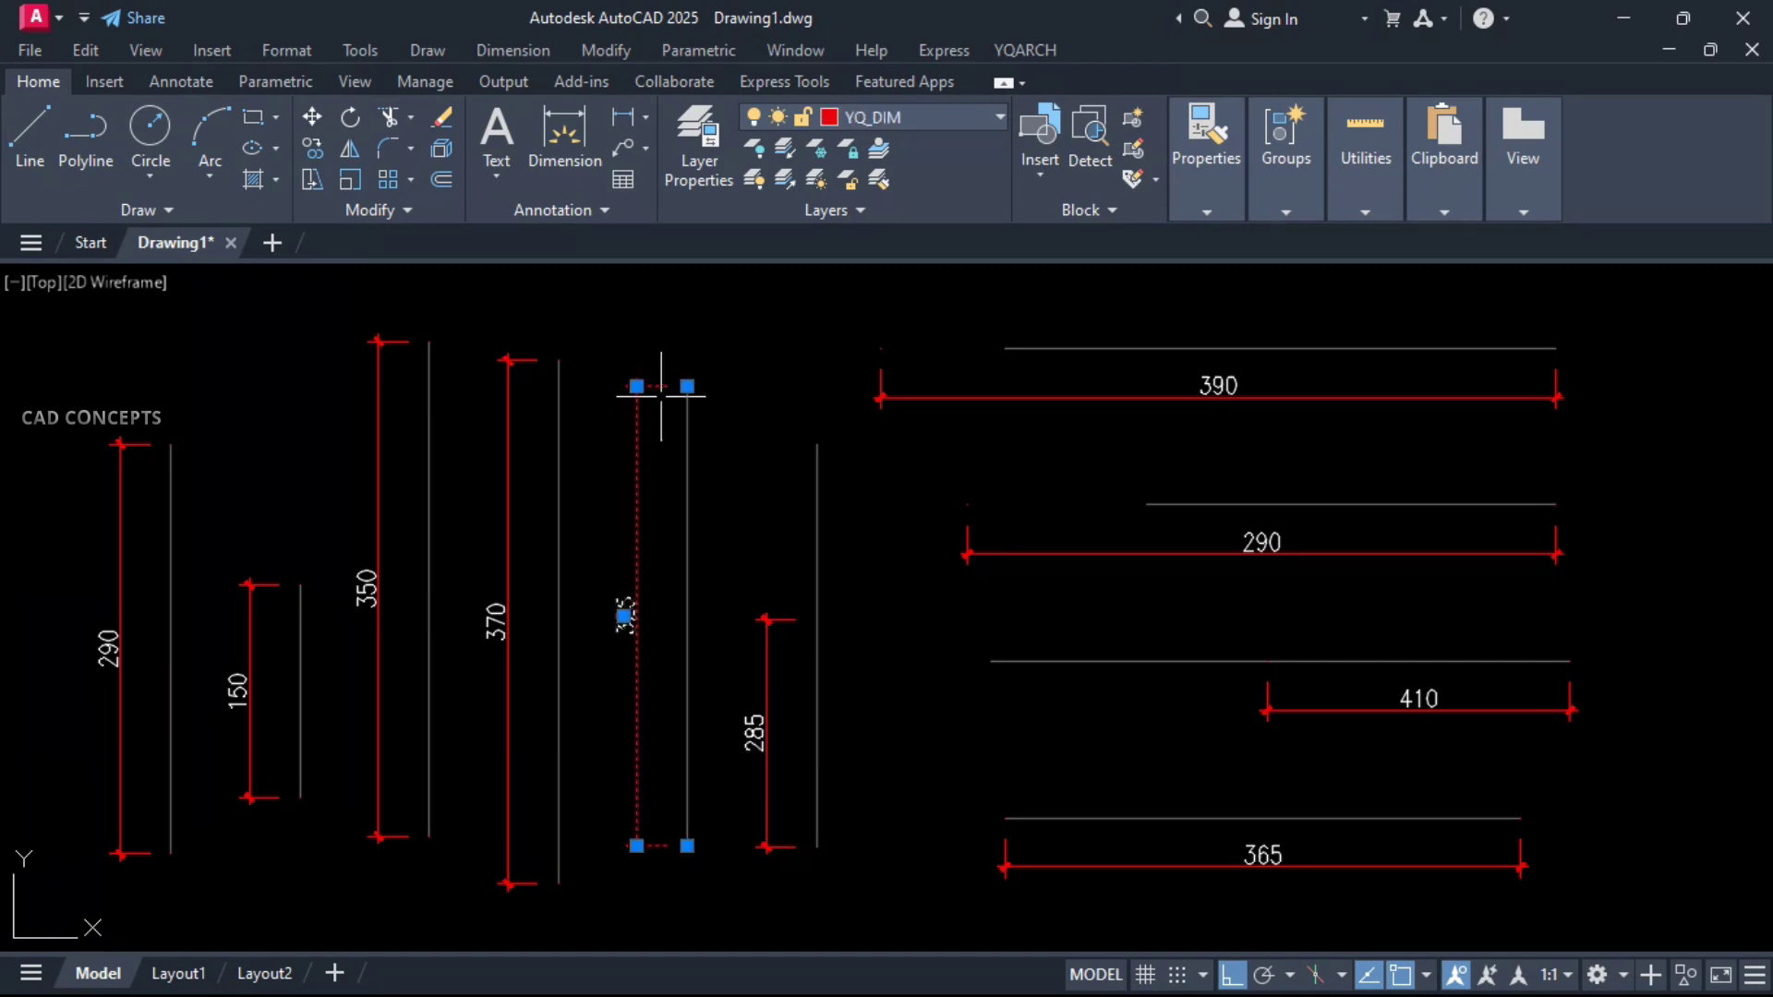
click(687, 386)
click(693, 542)
key(Escape)
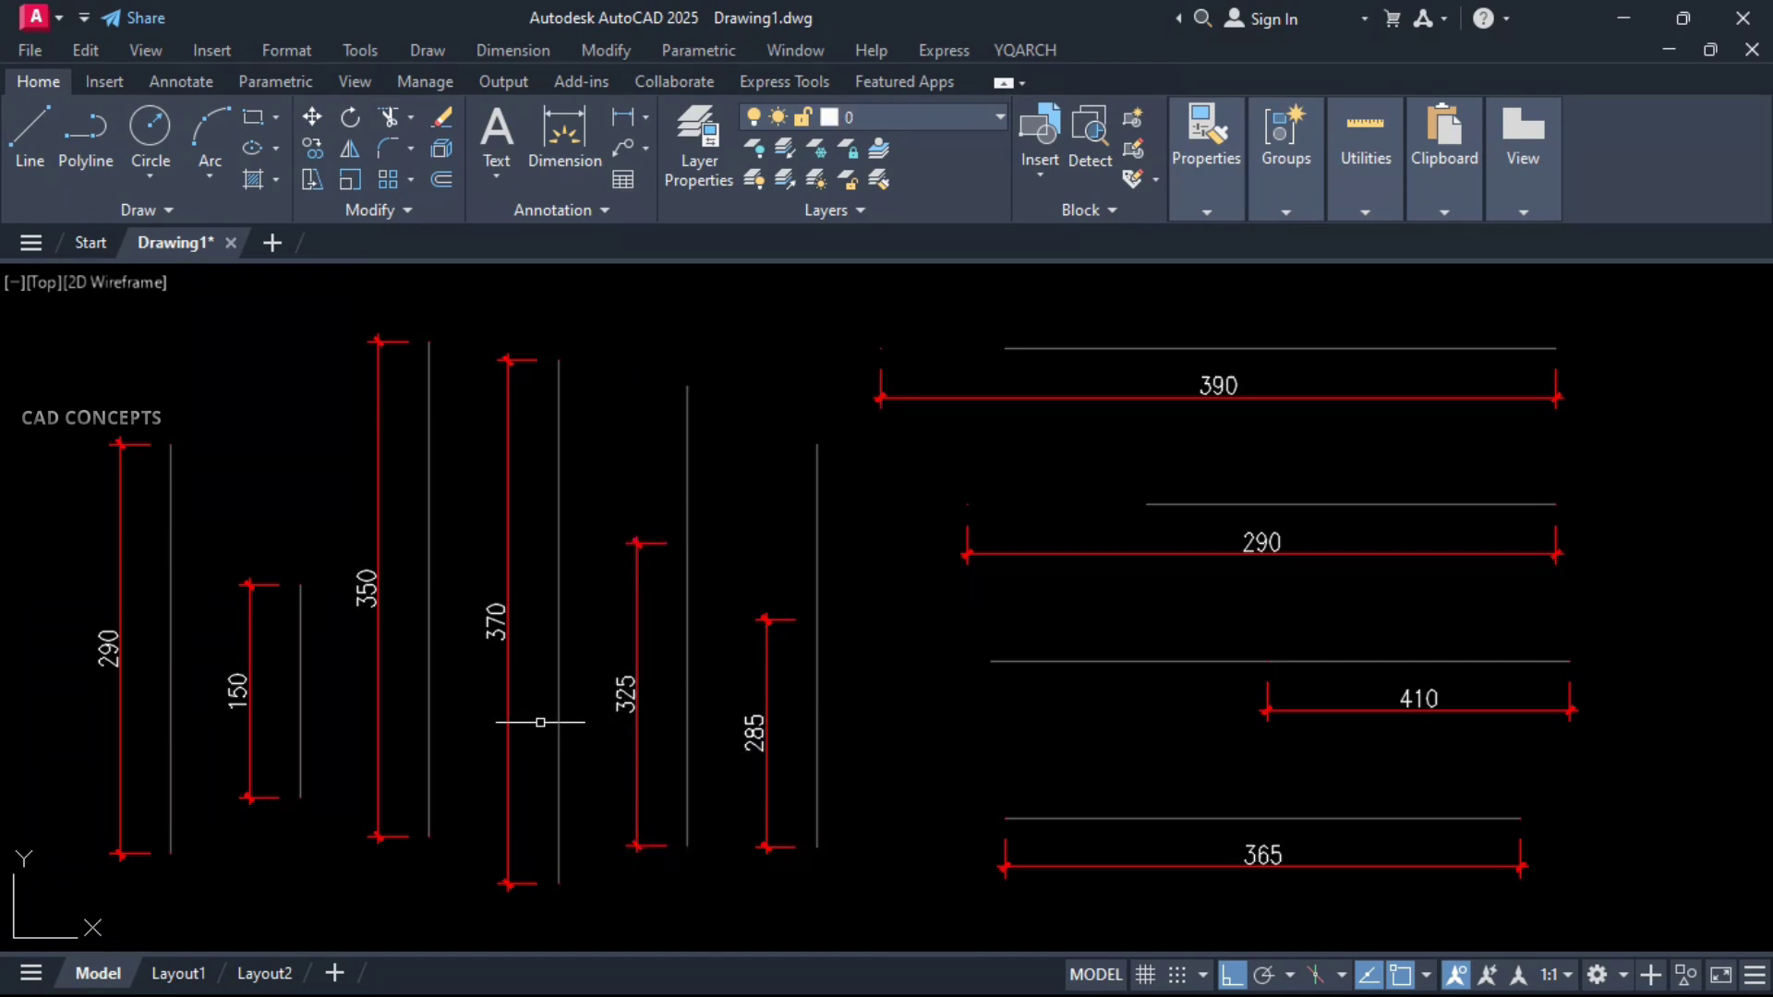
click(506, 711)
click(559, 883)
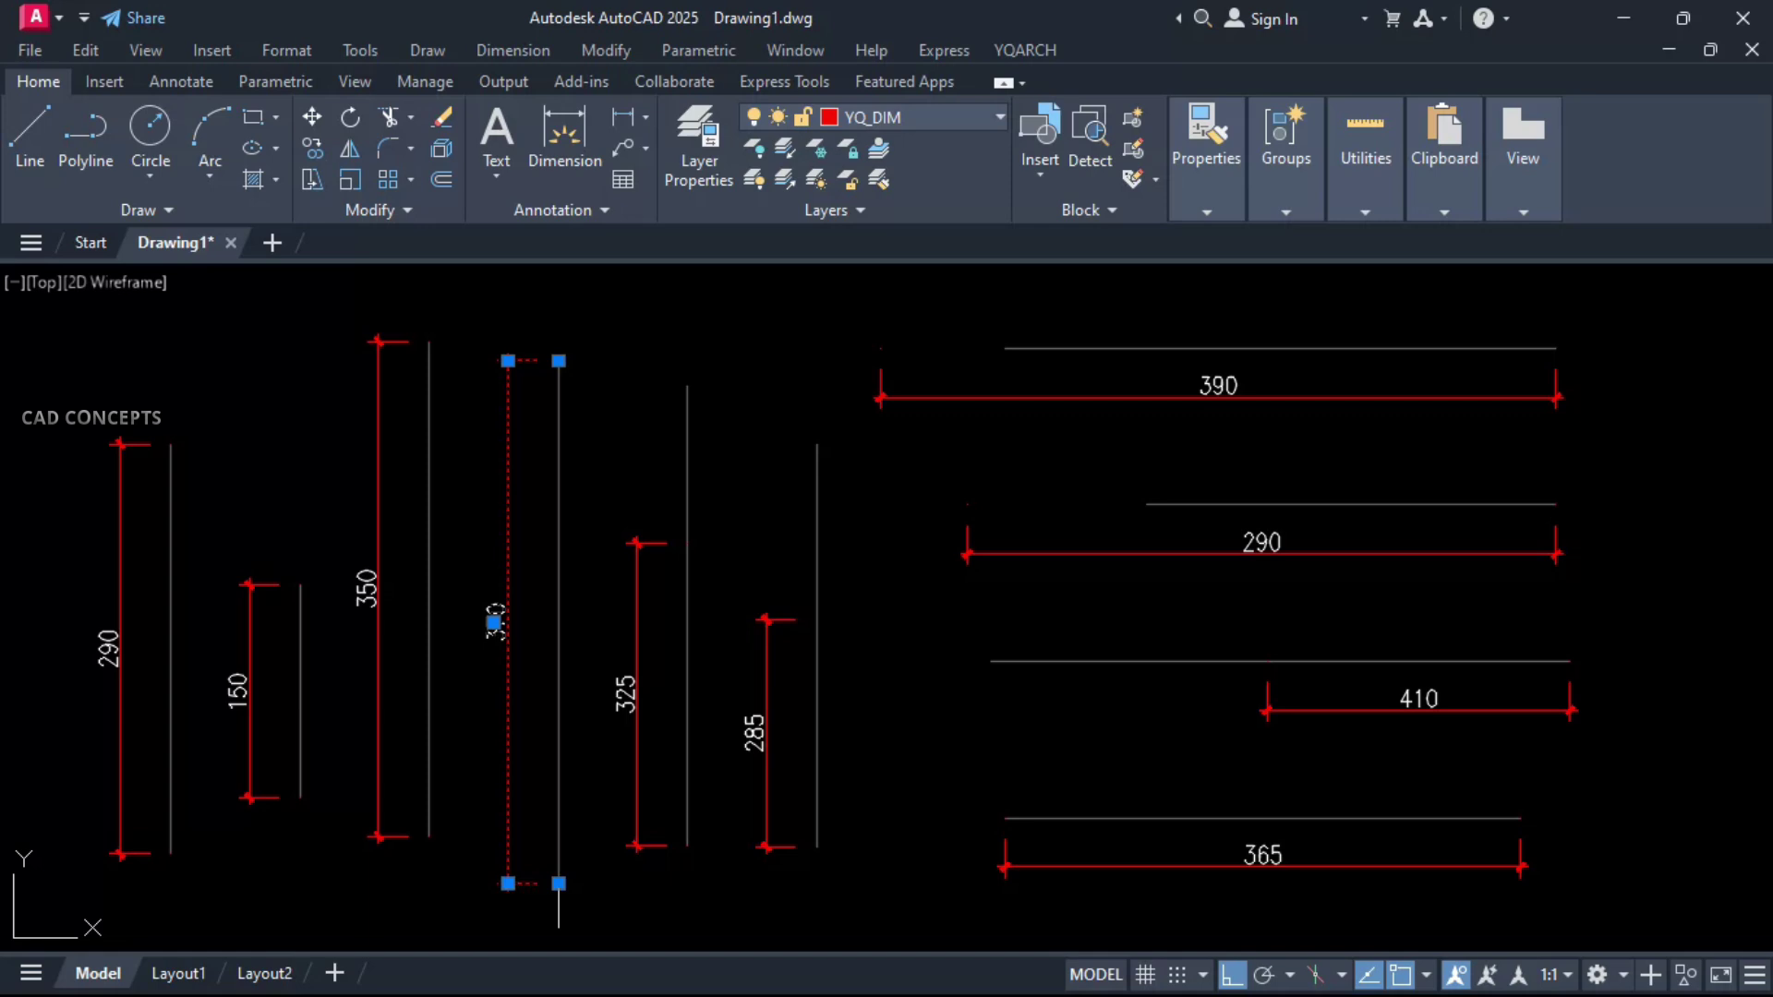
click(558, 676)
key(Escape)
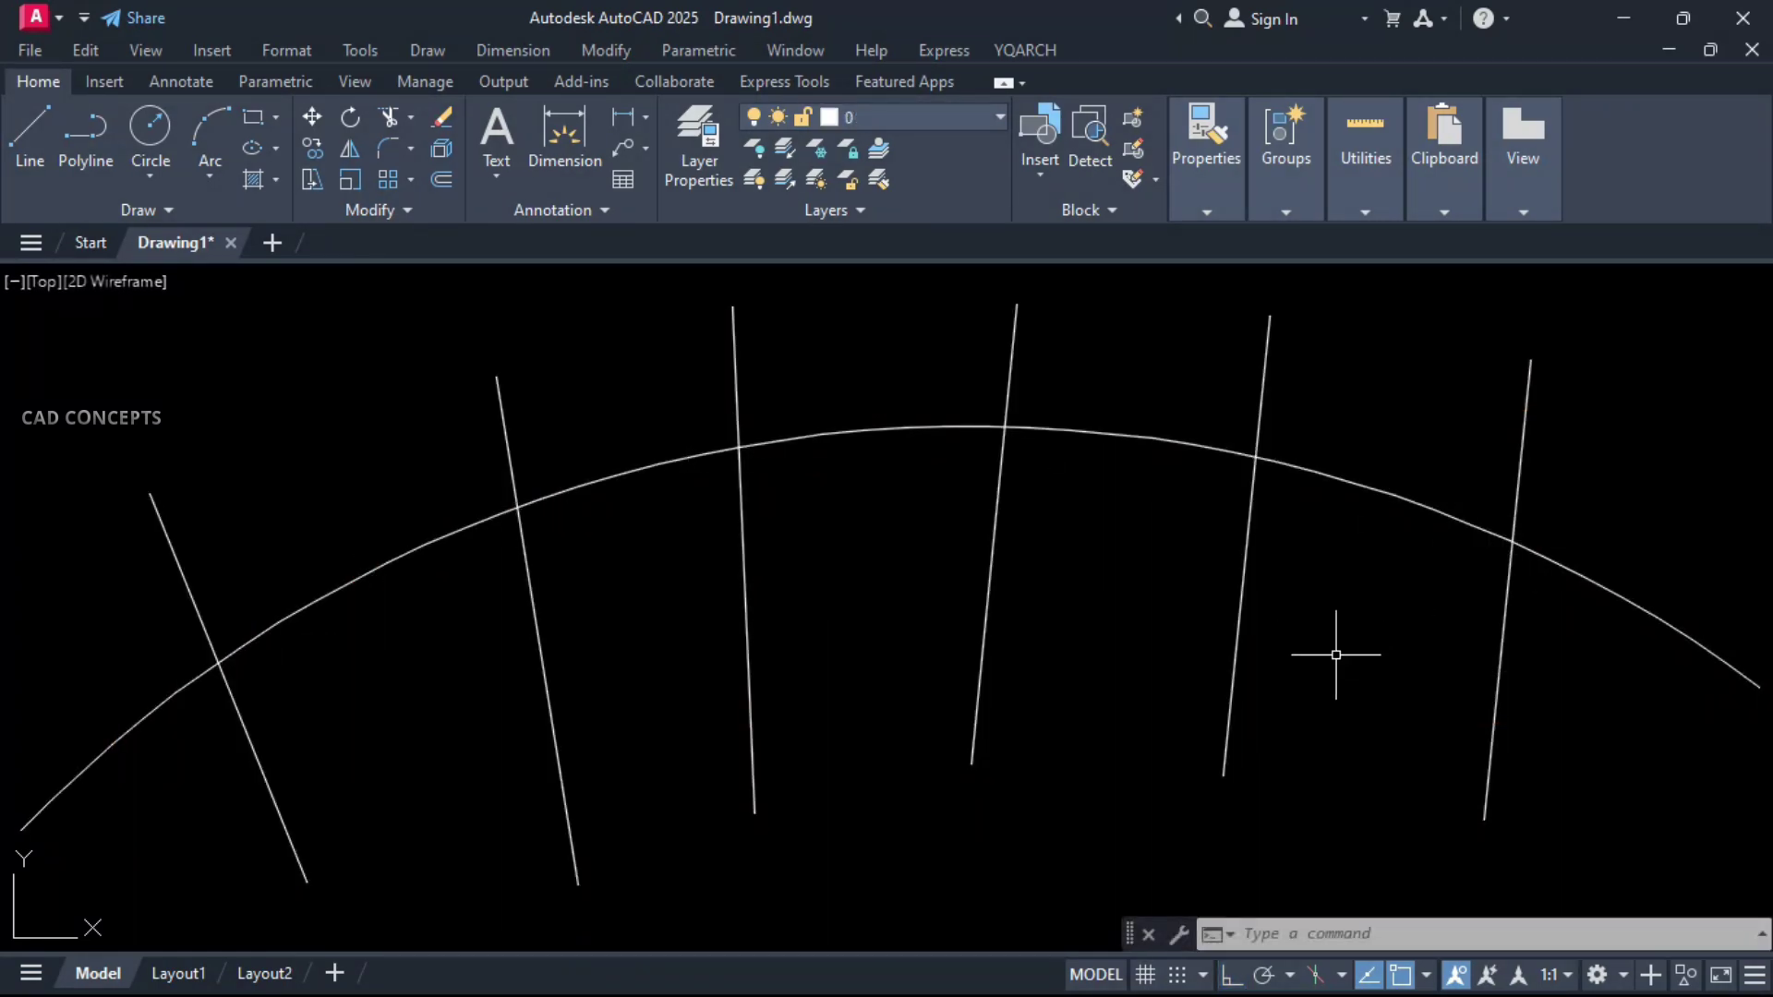
text(ACC)
Start the ACC wire-jump command and confirm a new jump radius
key(Return)
text(S)
key(Return)
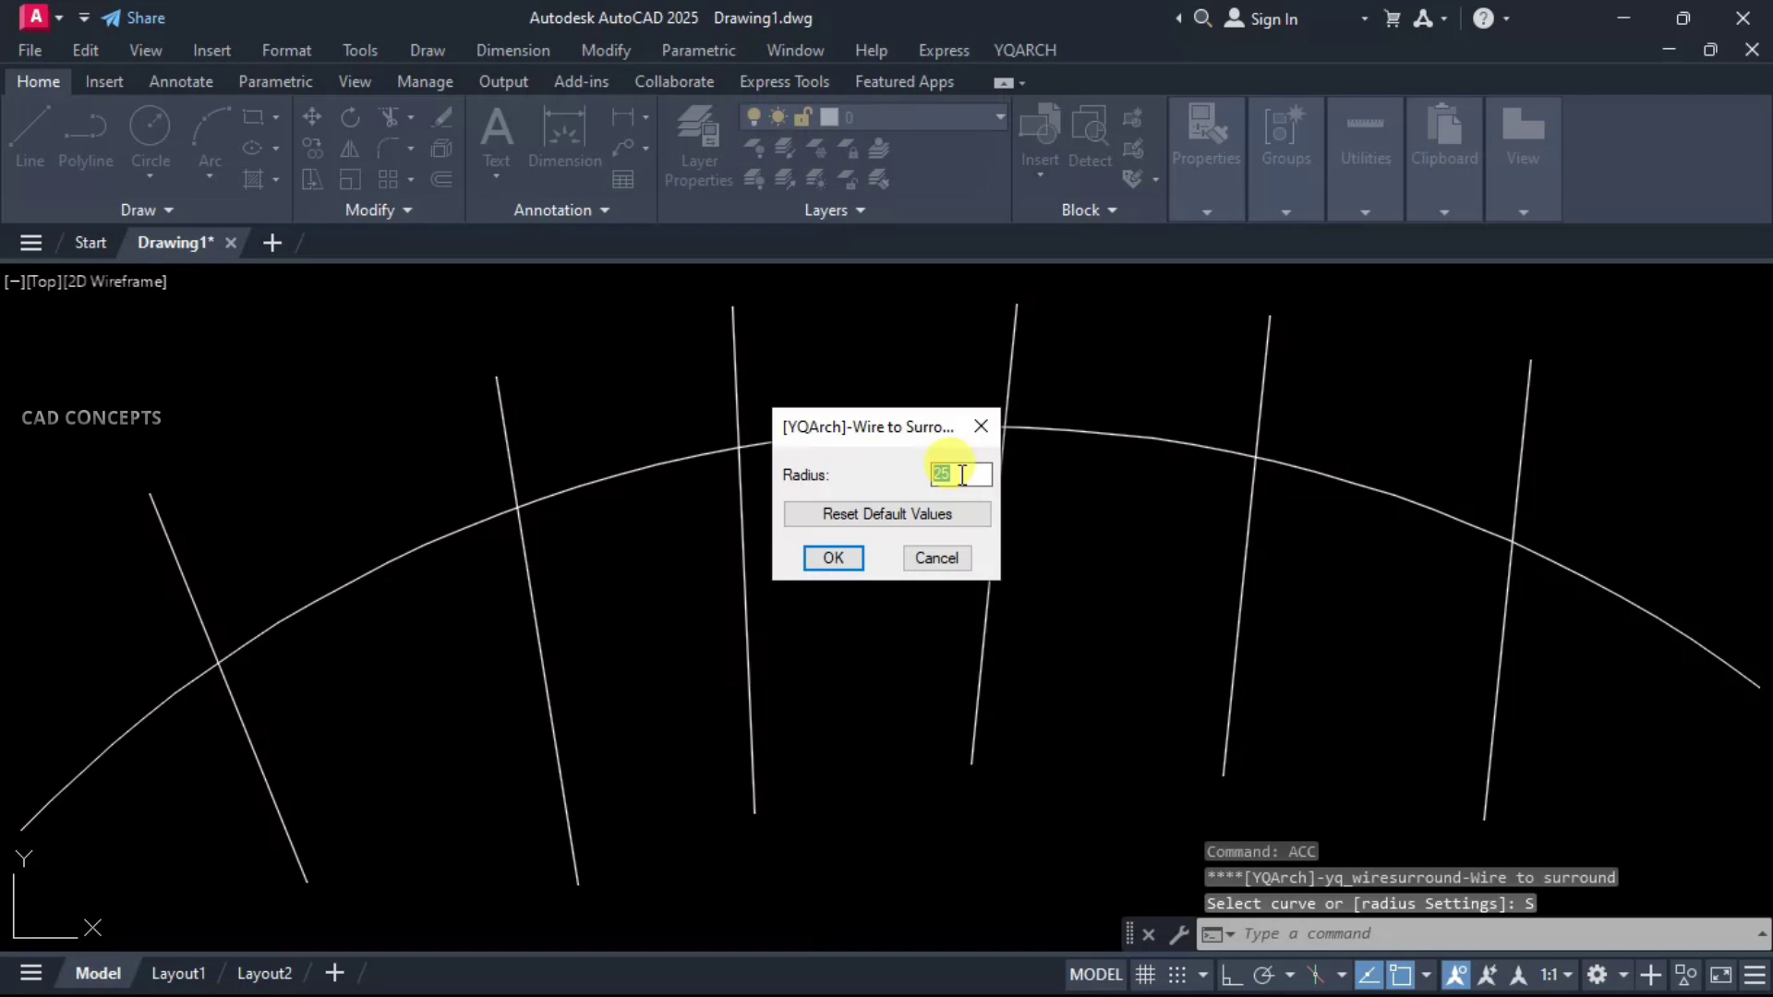
text(10)
click(833, 558)
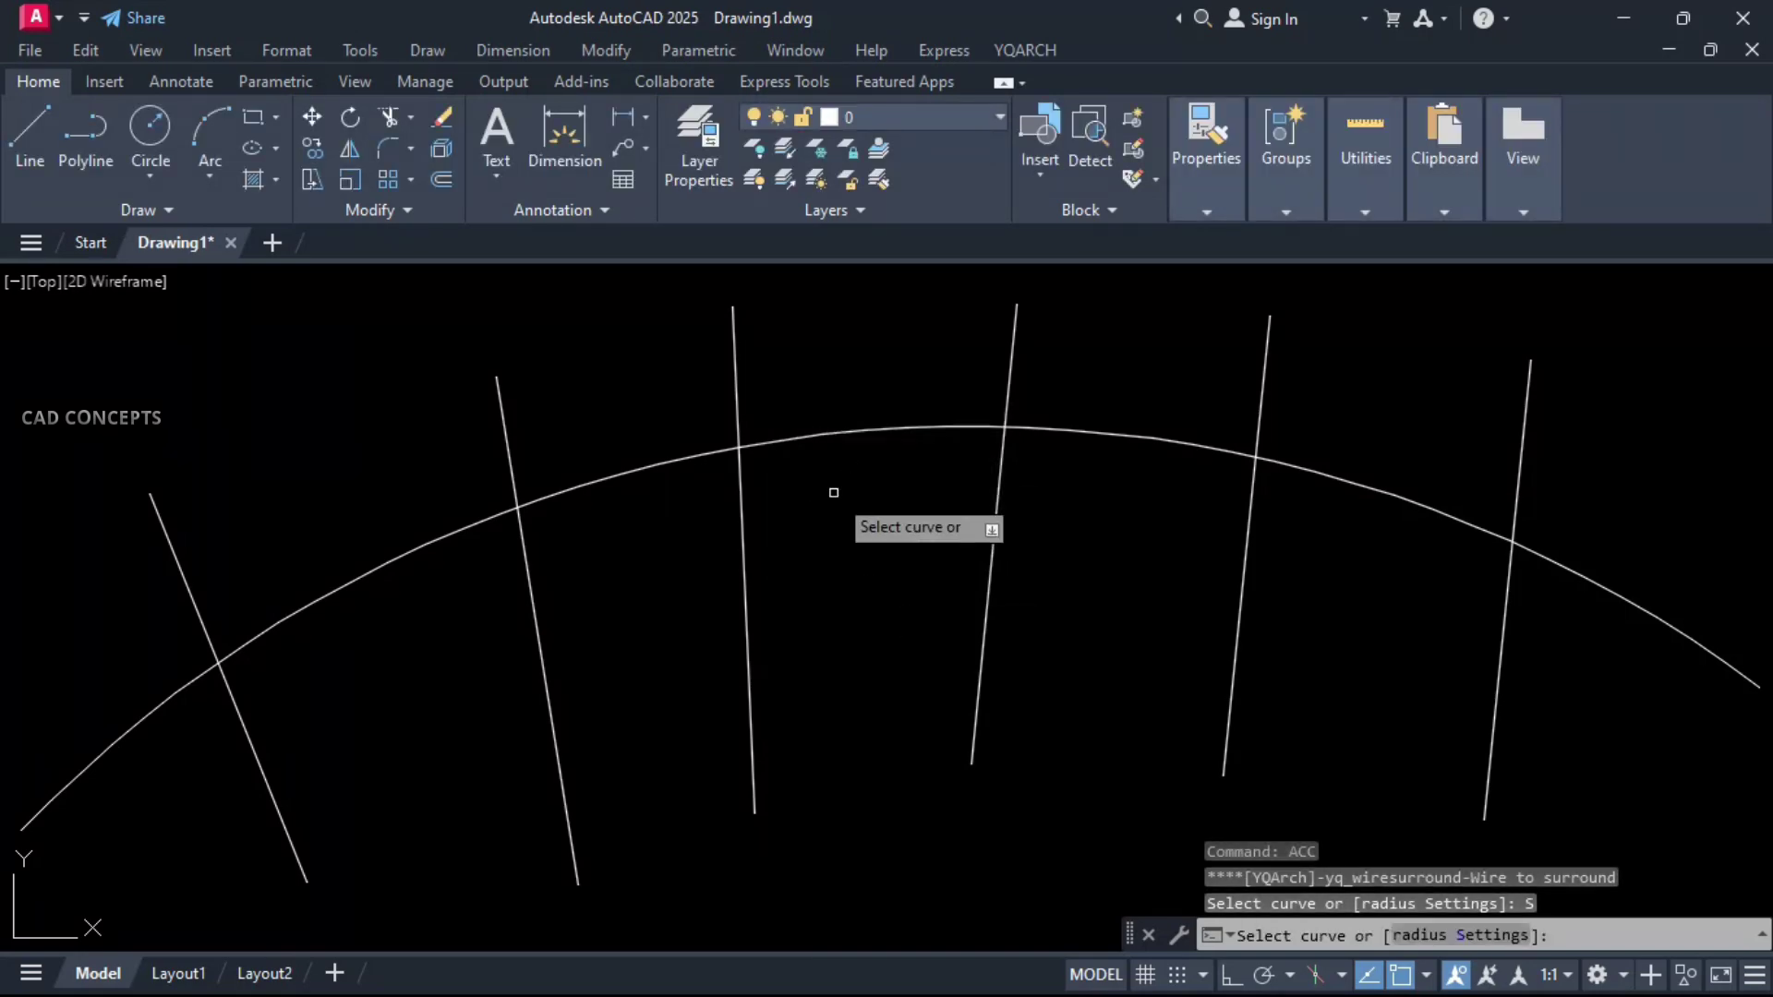
Add jump arcs at the leftmost, second and right-hand lines crossing the curve
click(227, 679)
click(516, 501)
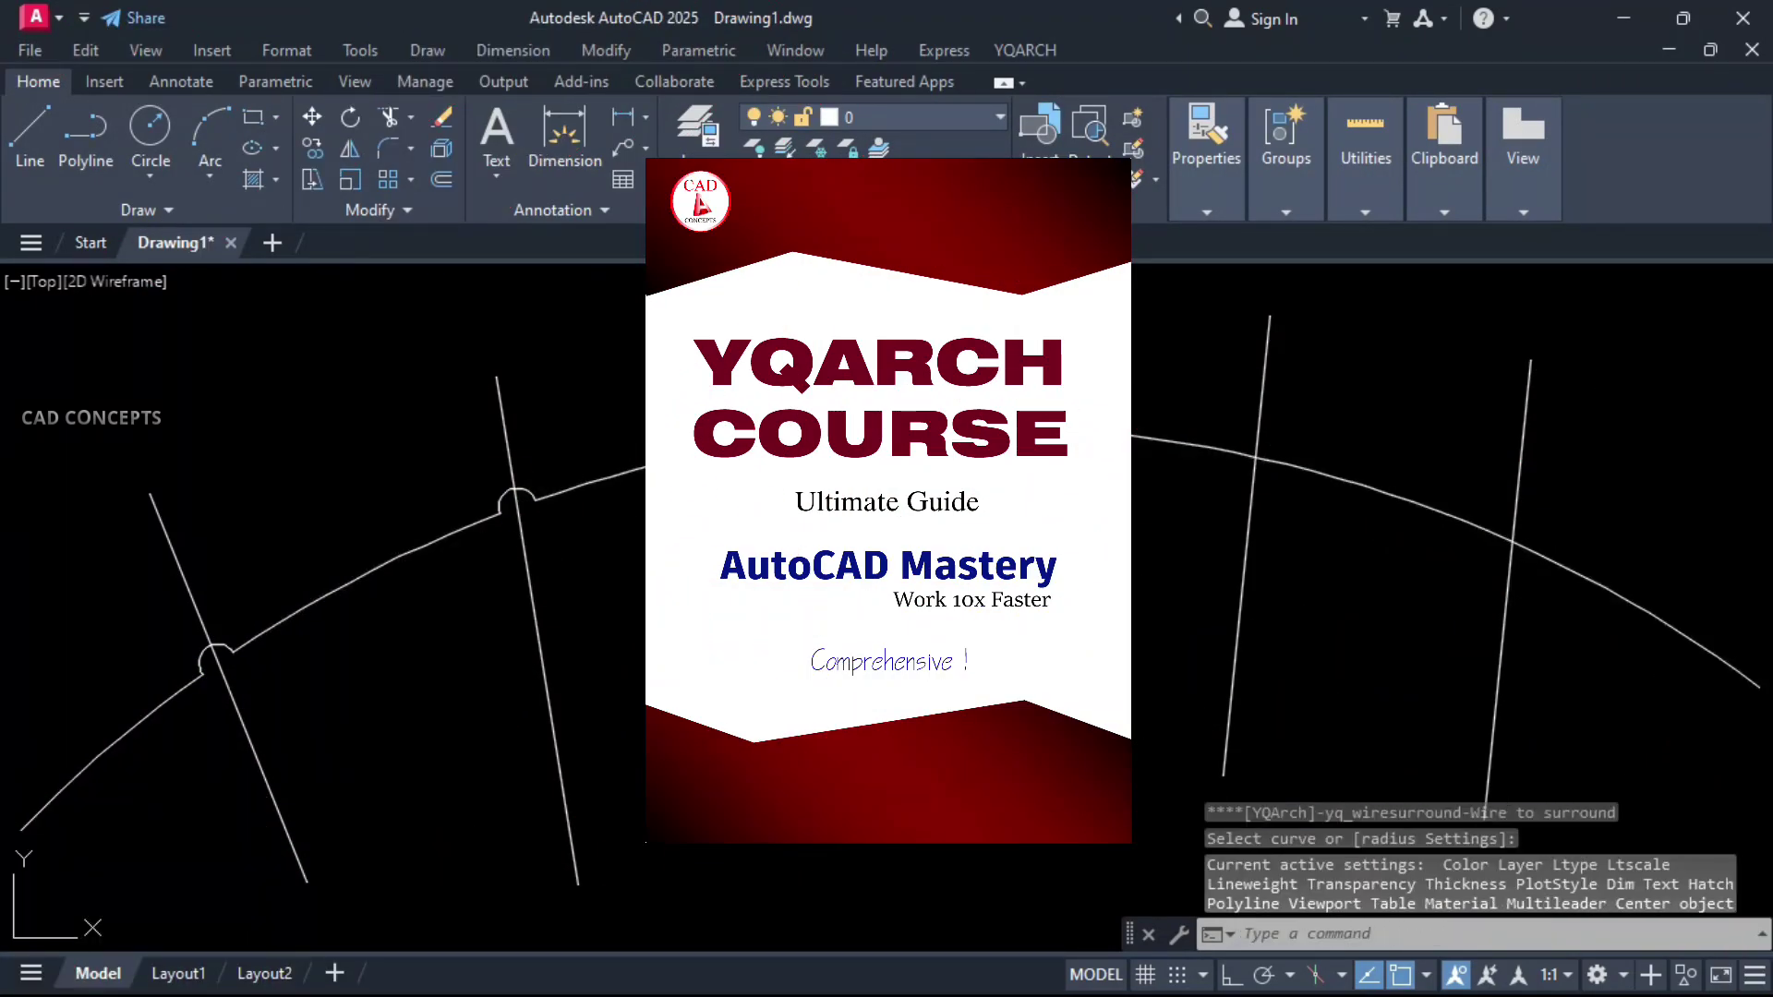
click(1254, 447)
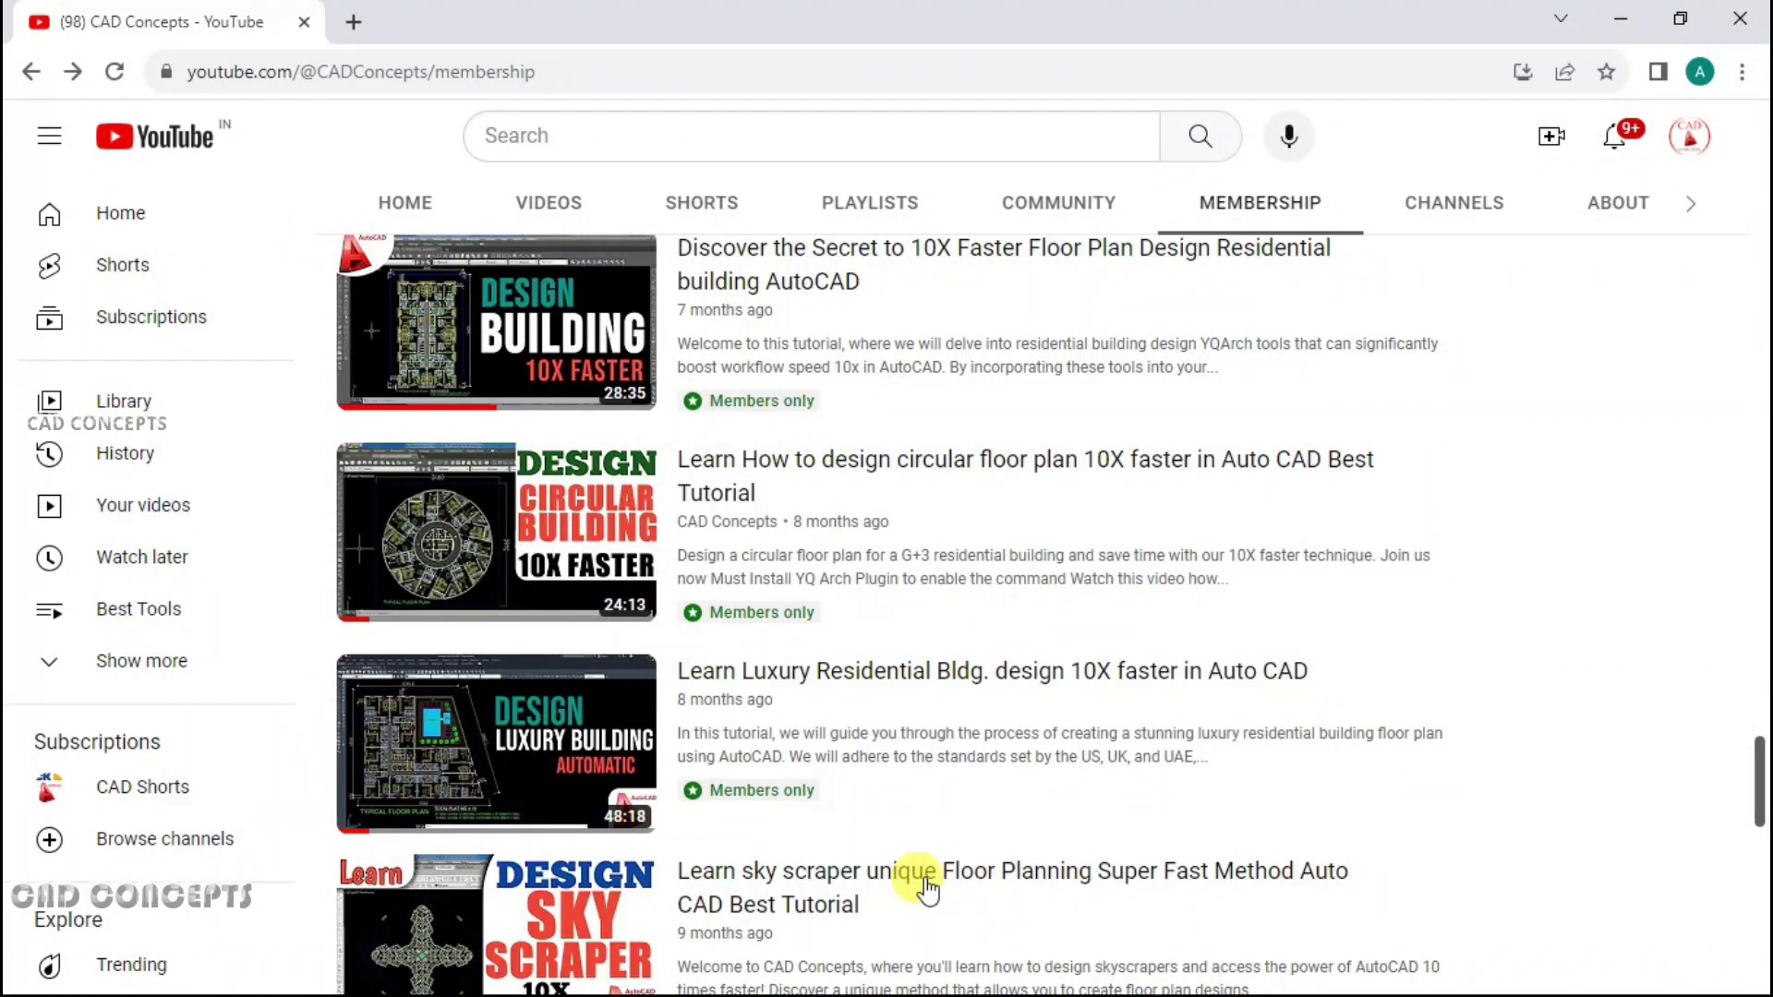
scroll(928, 887, up, 2)
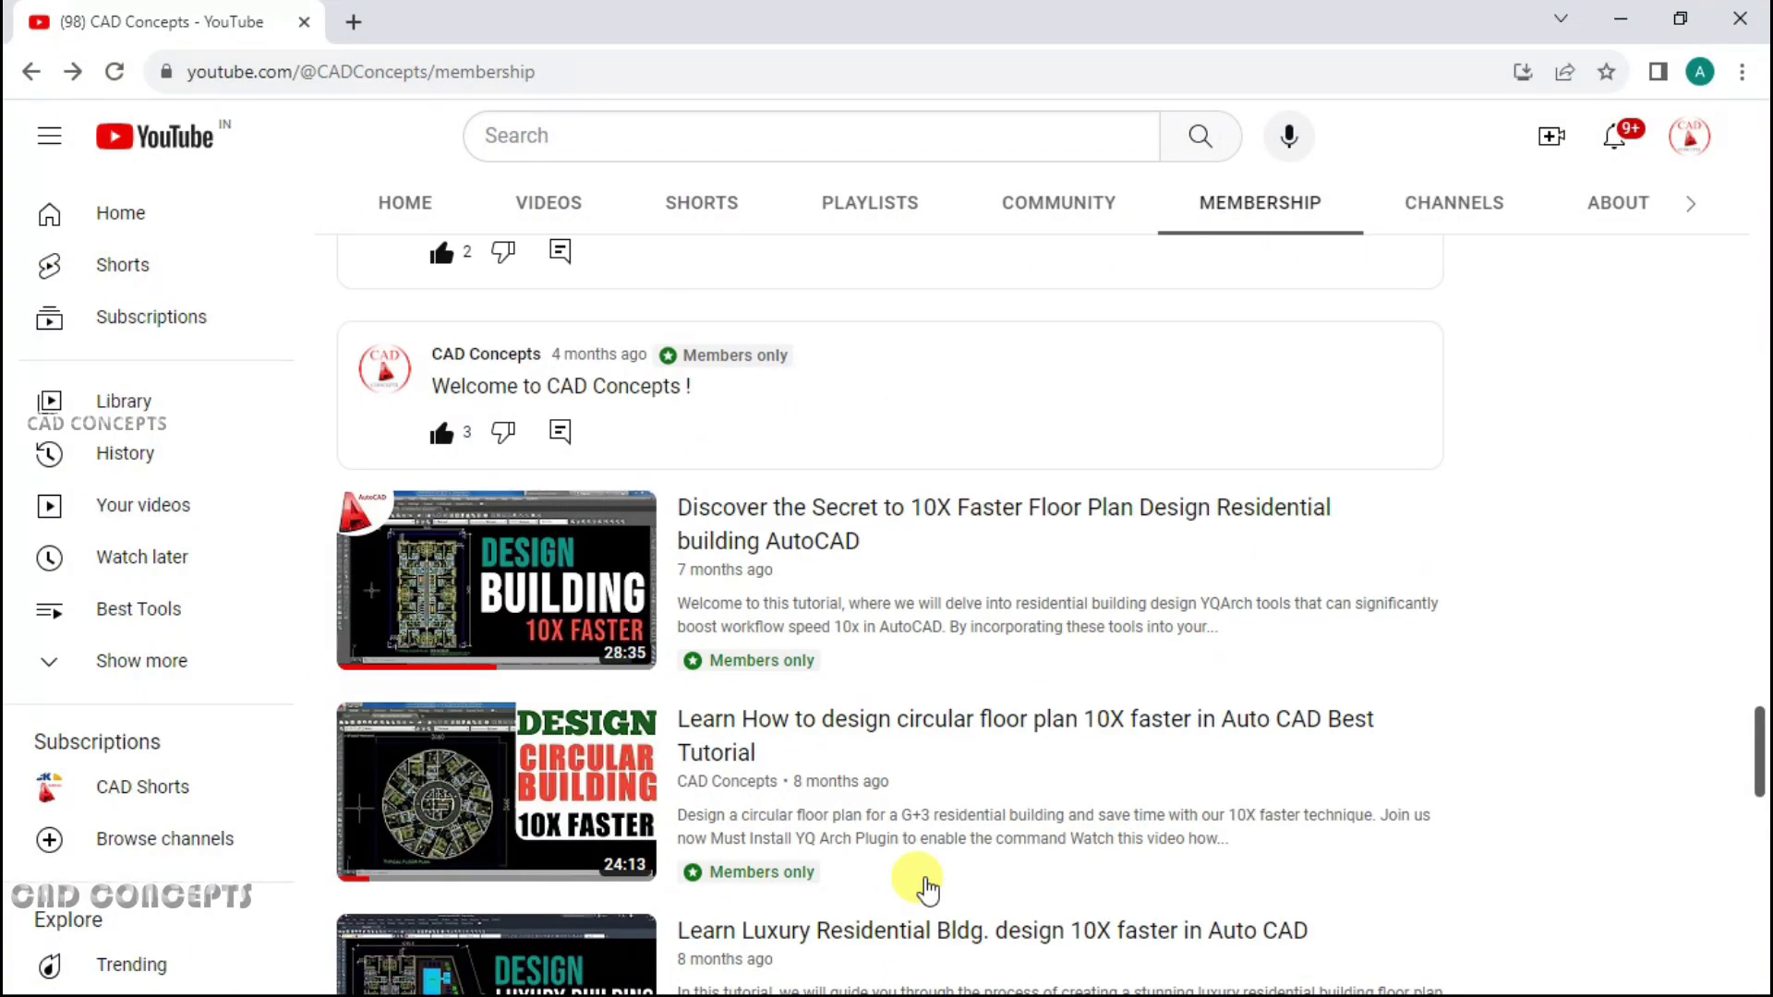
scroll(926, 888, up, 3)
scroll(923, 878, down, 3)
scroll(997, 892, up, 5)
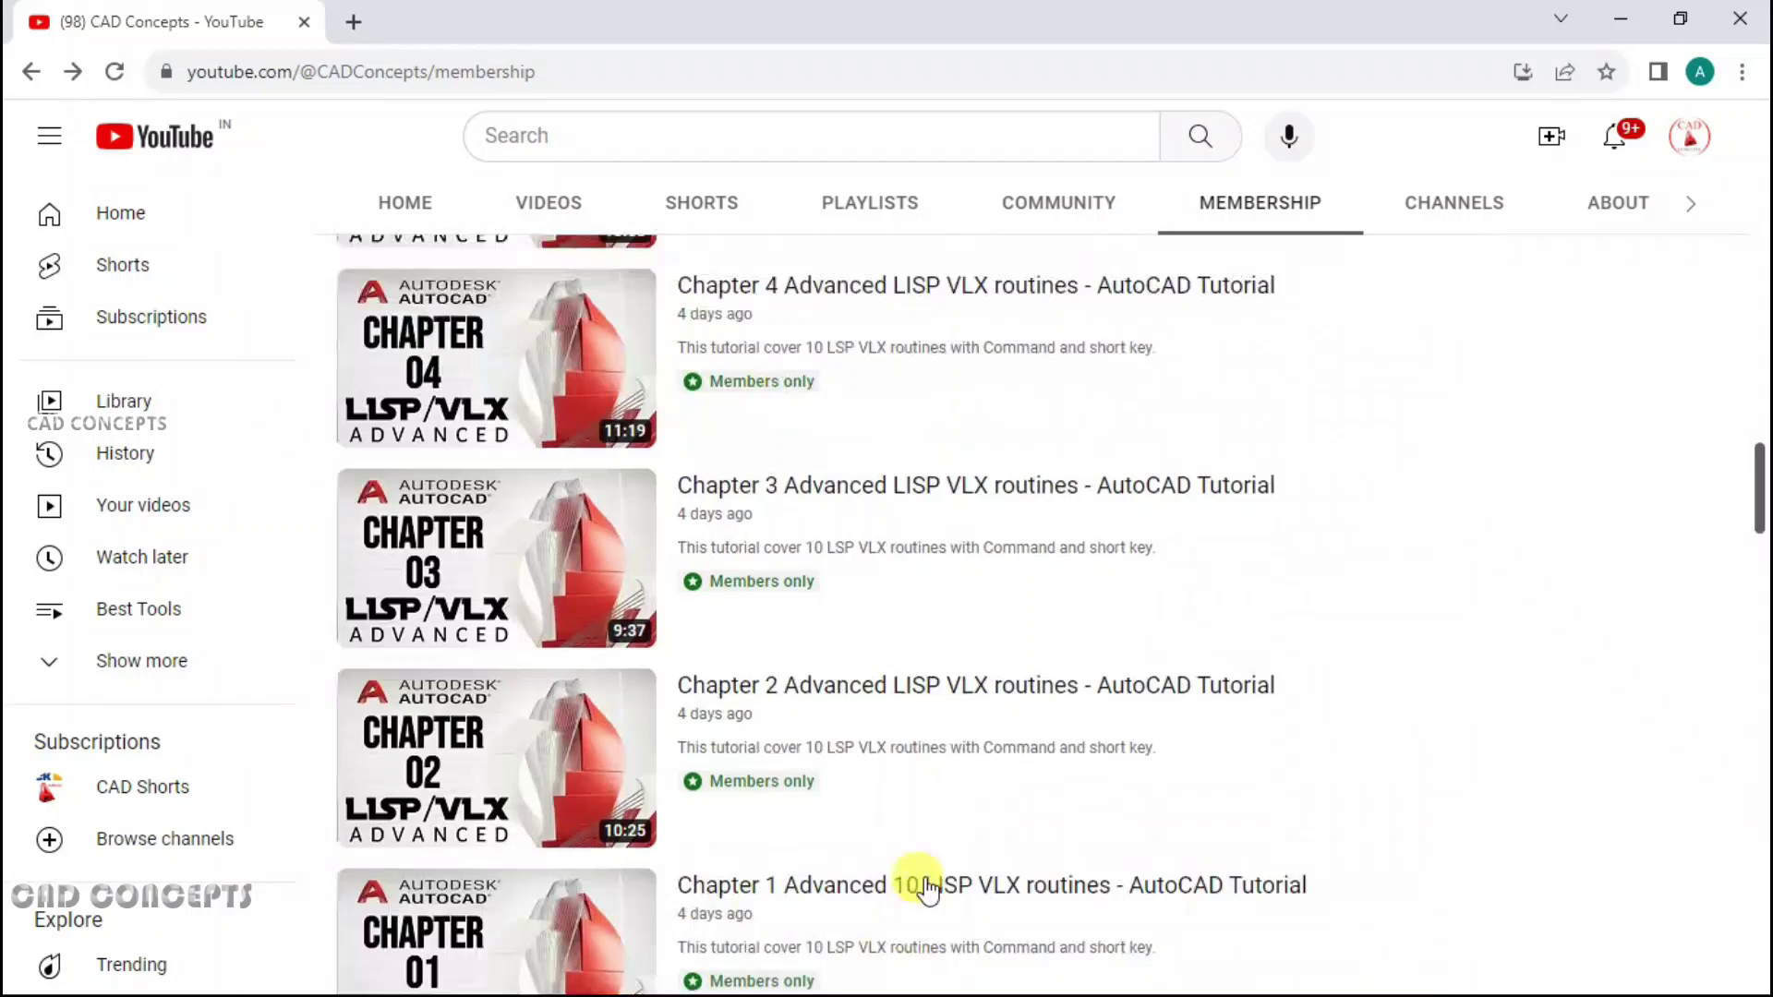
scroll(1564, 819, down, 10)
scroll(1081, 893, up, 15)
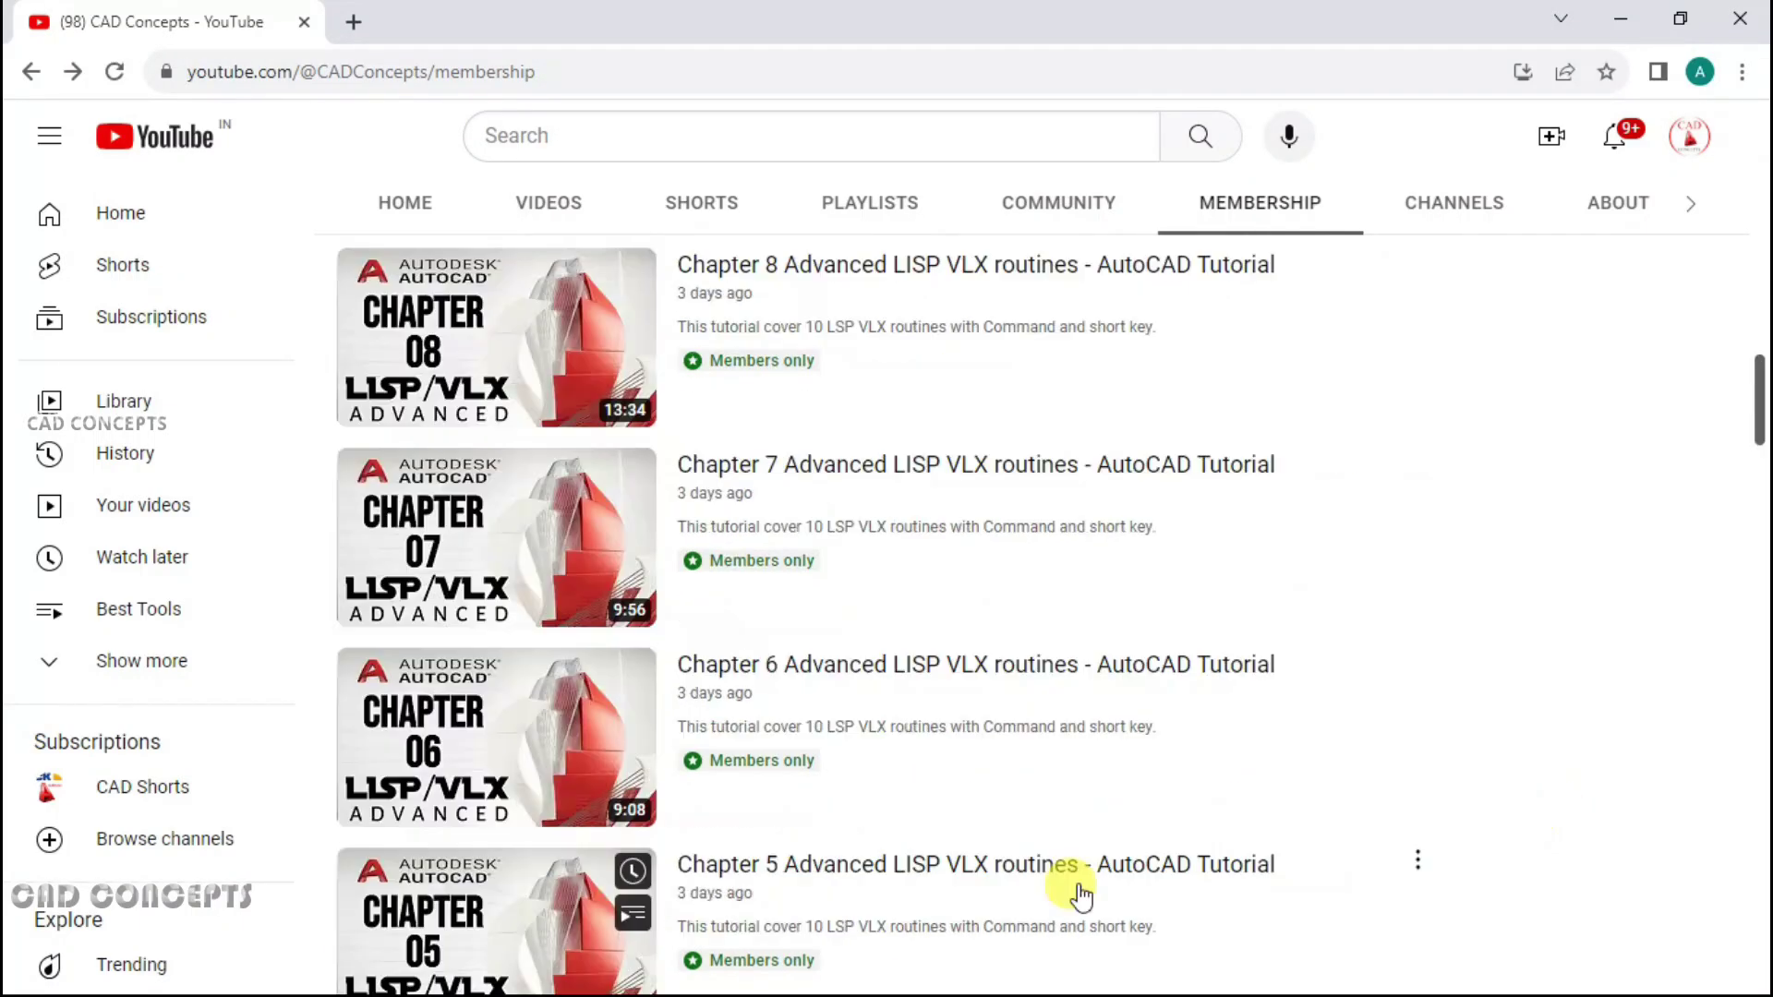
scroll(1081, 893, down, 10)
scroll(1556, 819, down, 5)
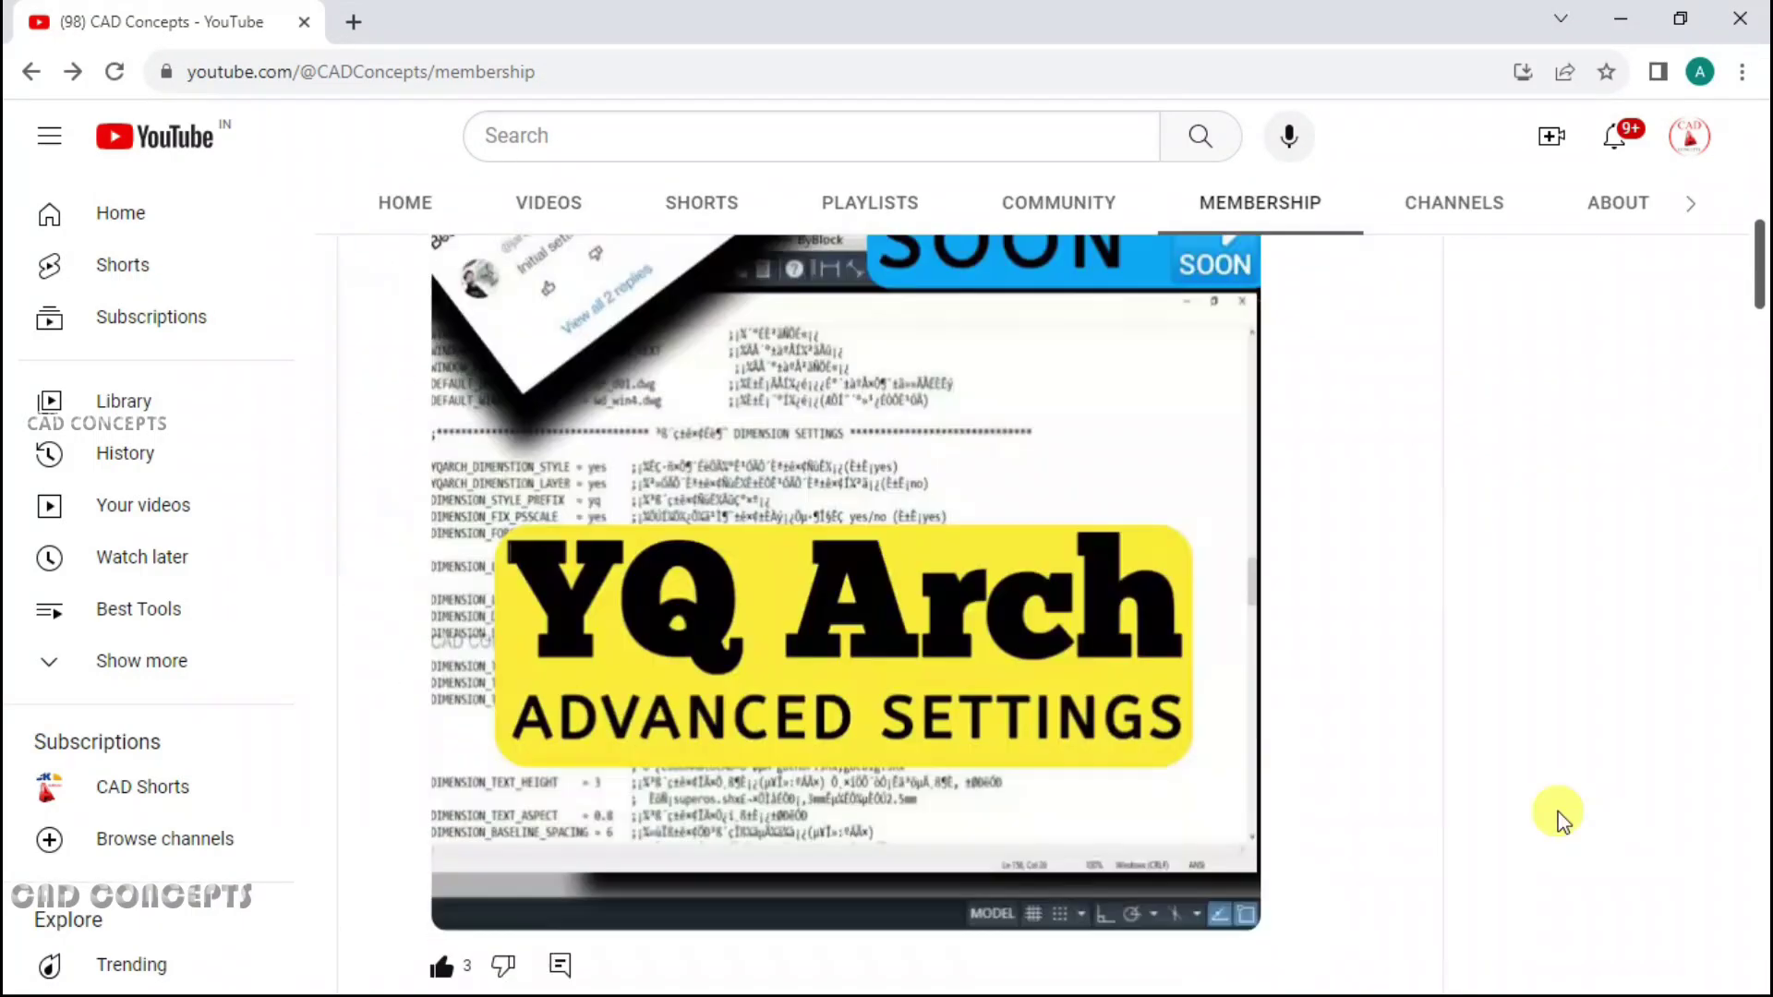
scroll(1076, 899, up, 10)
scroll(1080, 894, down, 10)
scroll(1081, 894, up, 10)
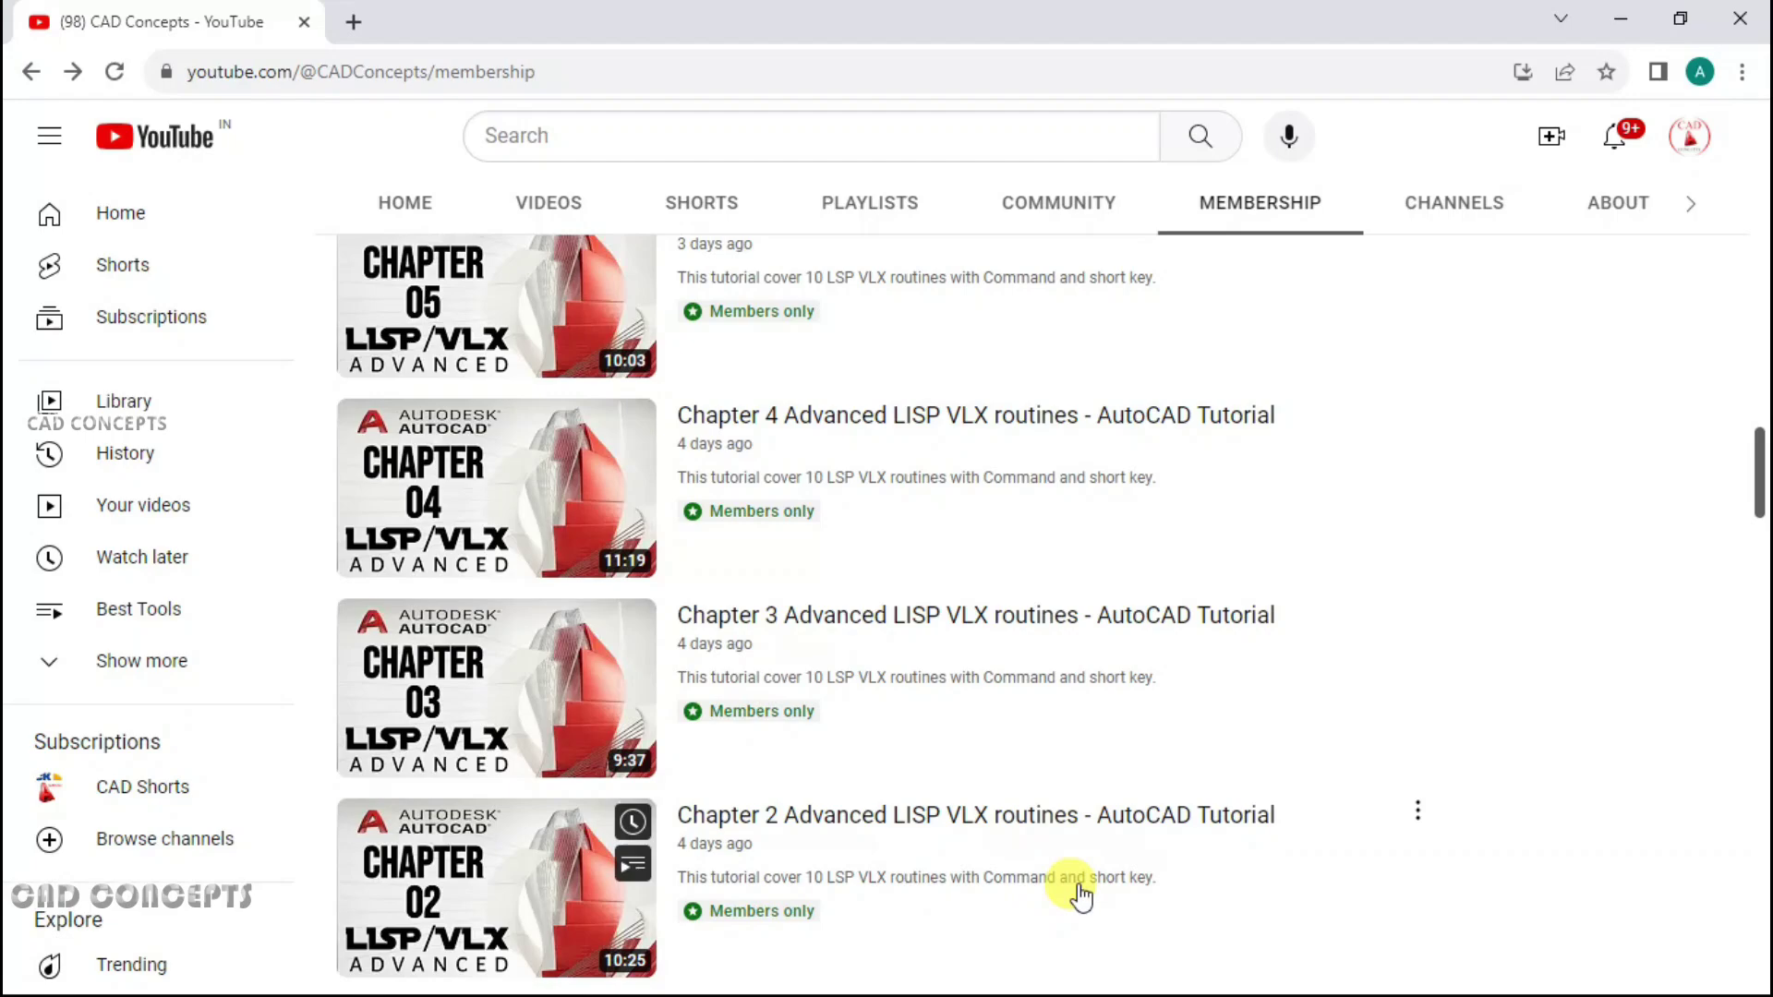
scroll(1080, 893, down, 5)
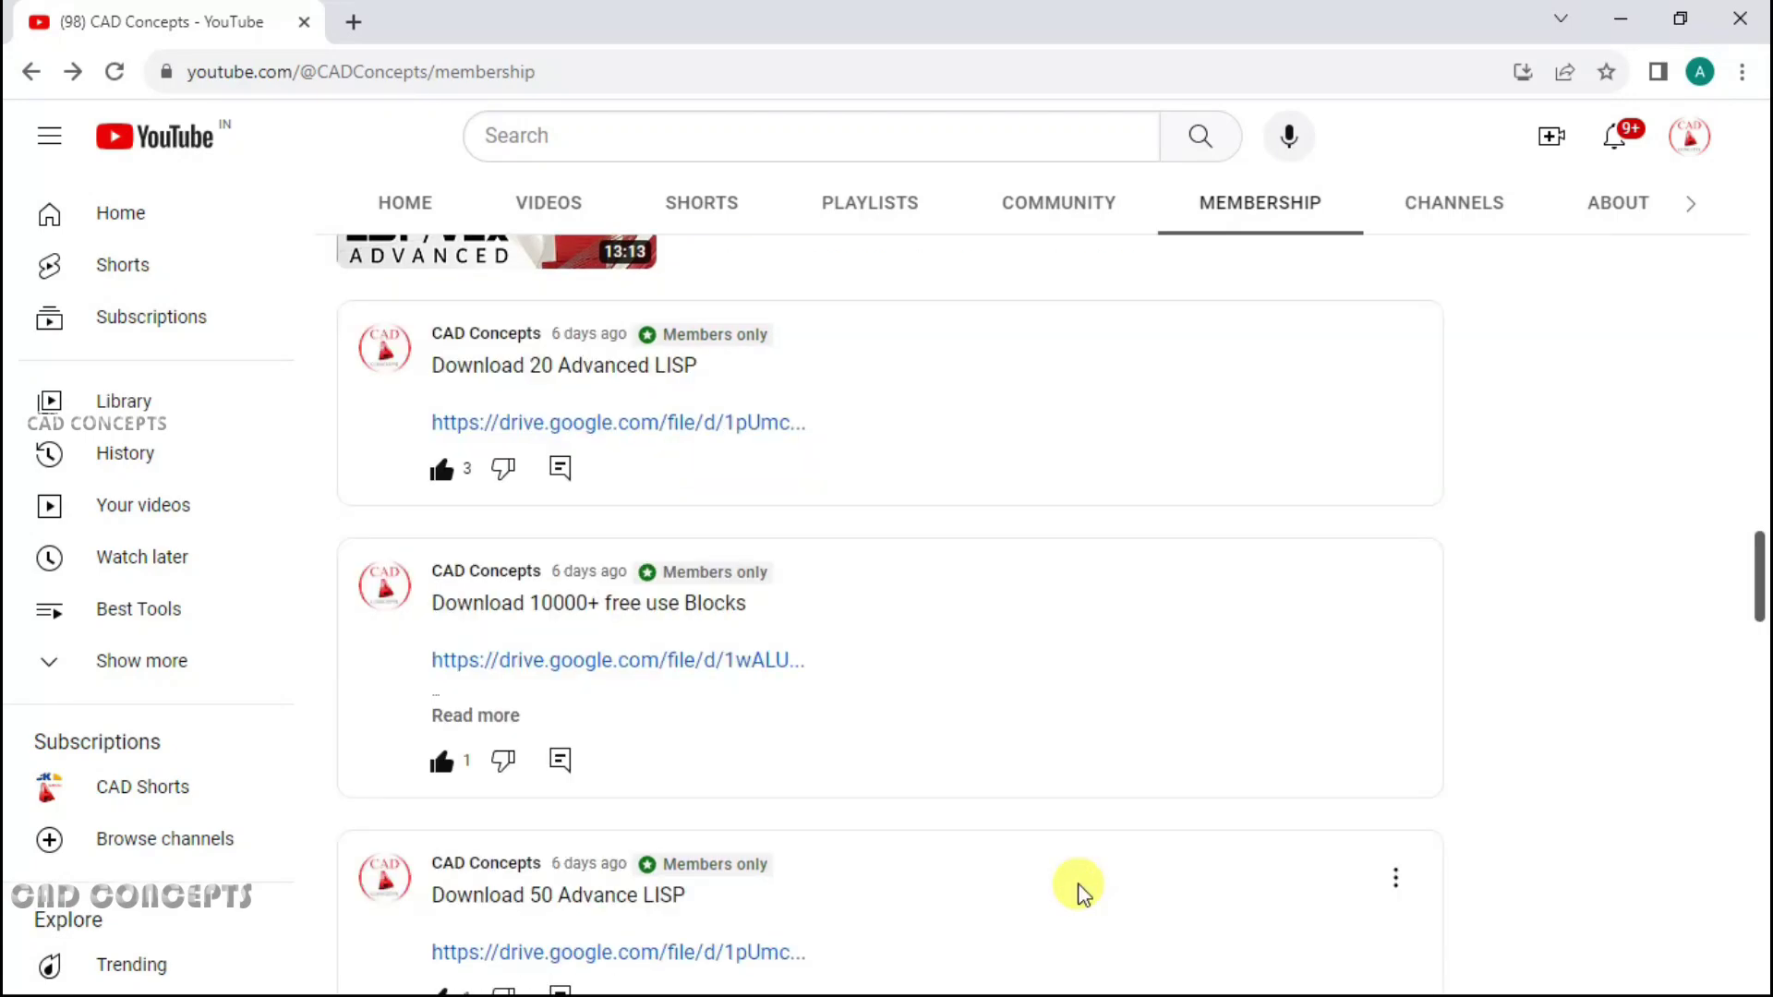
scroll(1556, 819, up, 5)
scroll(1555, 819, down, 3)
scroll(1556, 819, down, 3)
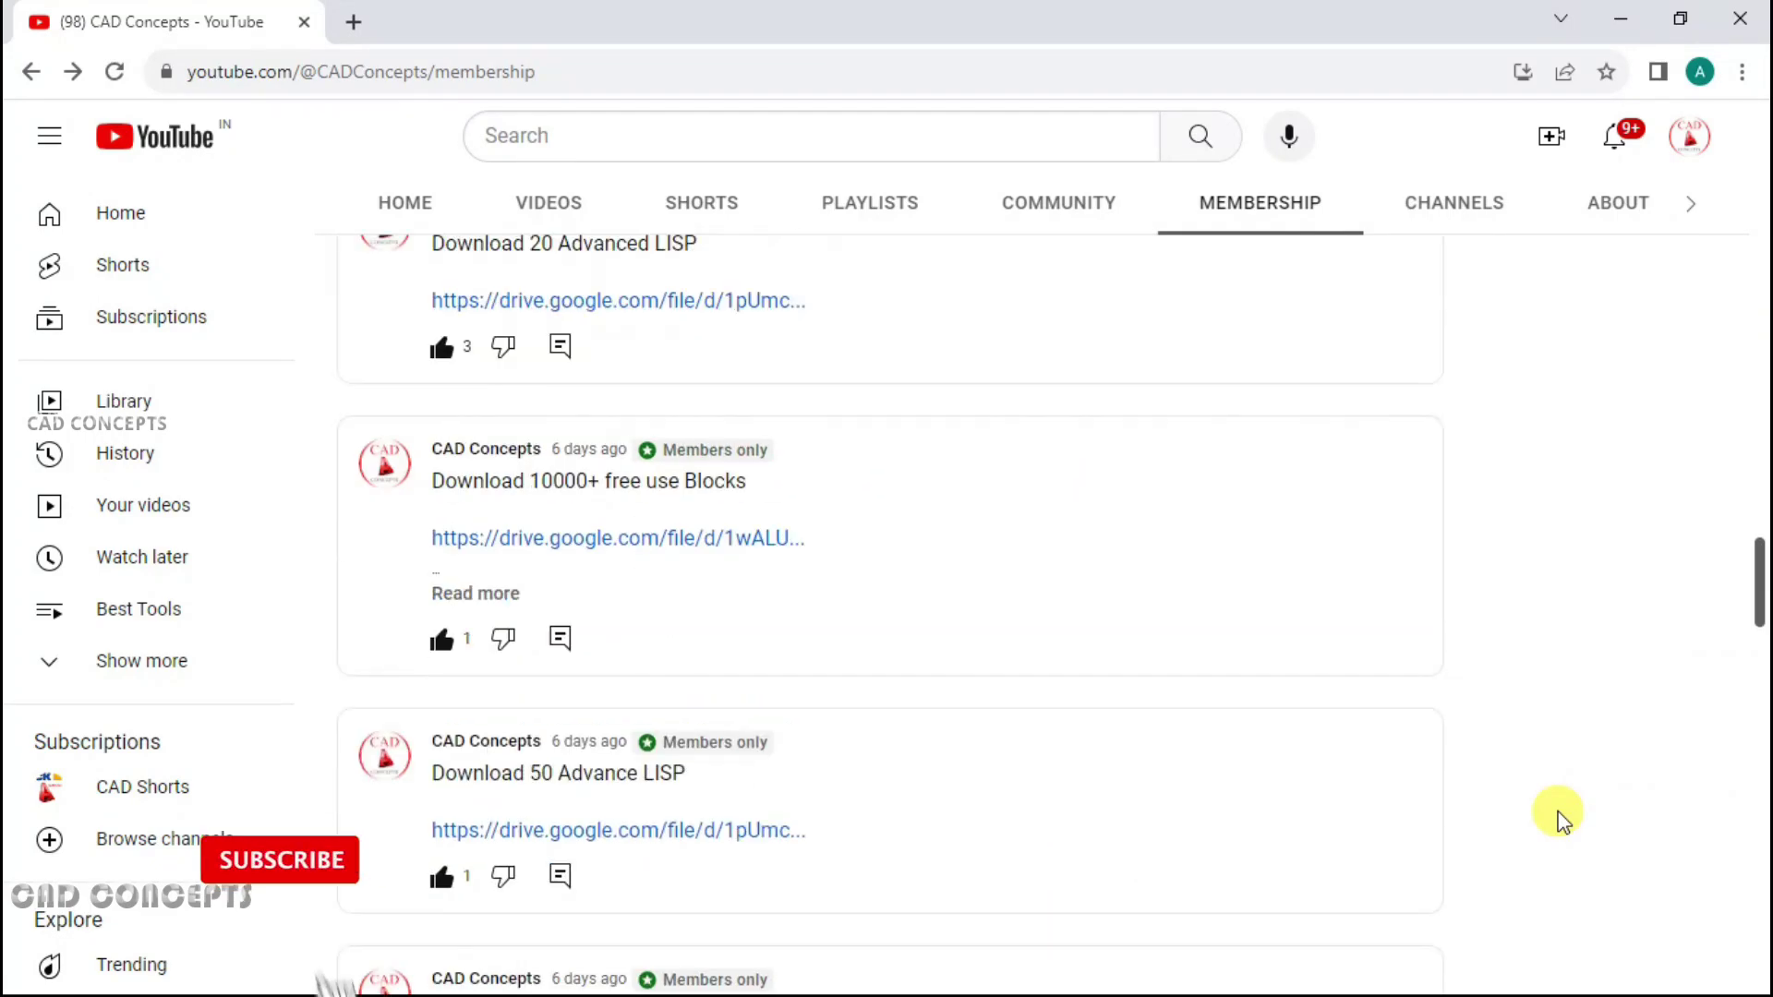
scroll(1556, 819, down, 5)
scroll(888, 778, down, 5)
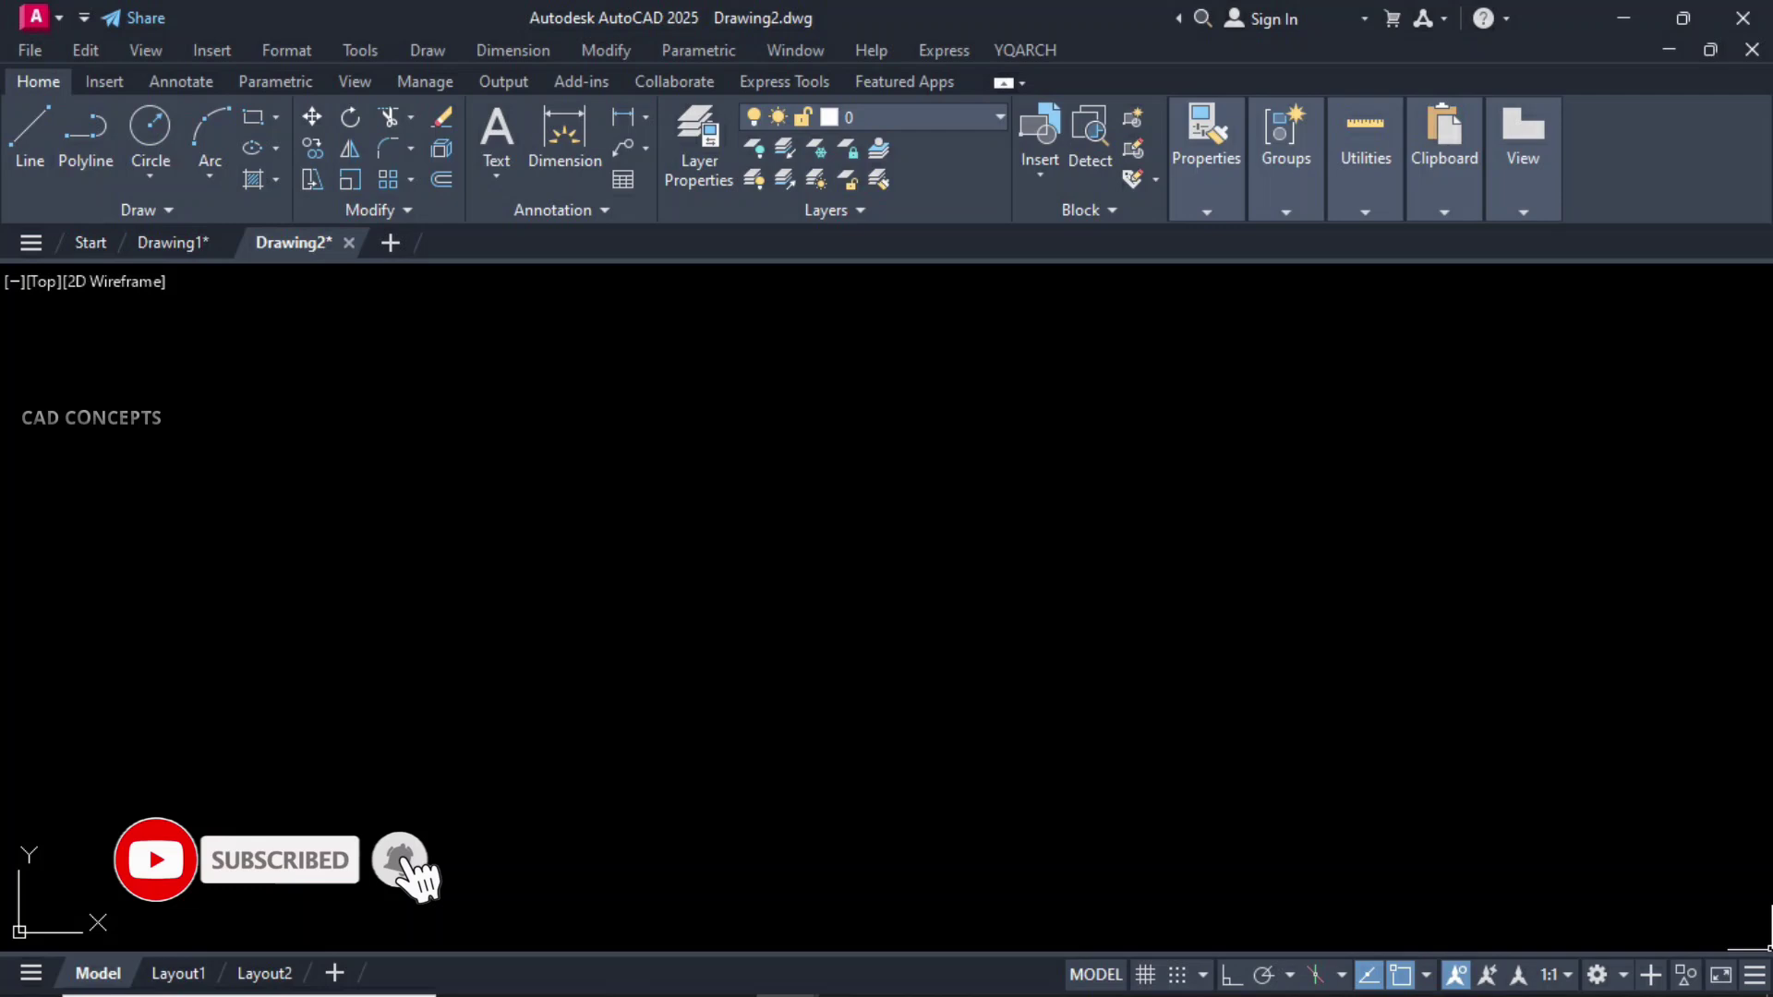